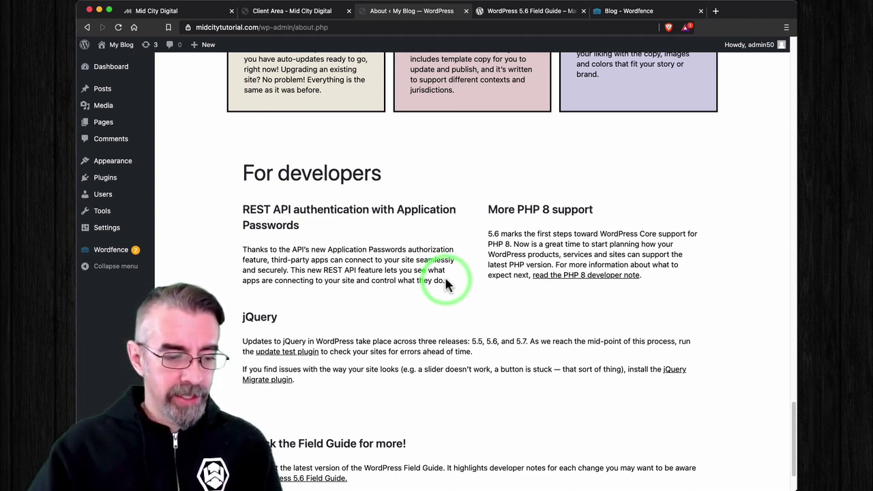
drag(445, 281, 240, 254)
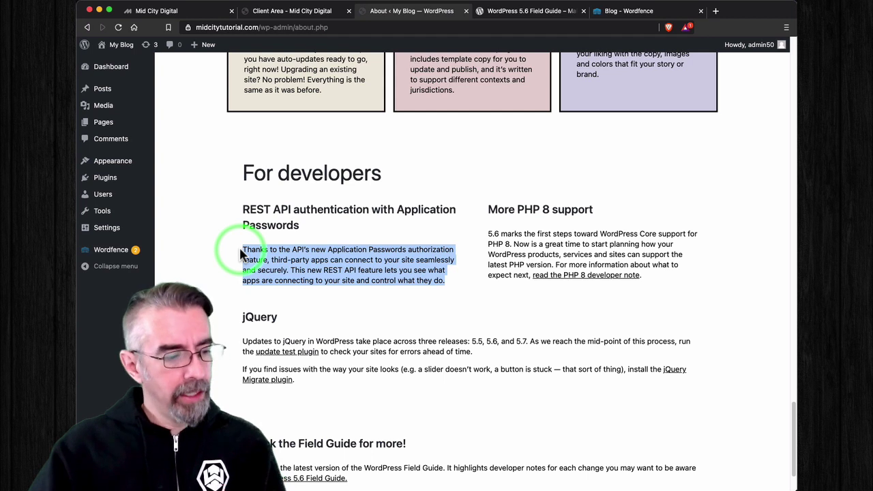
click(240, 254)
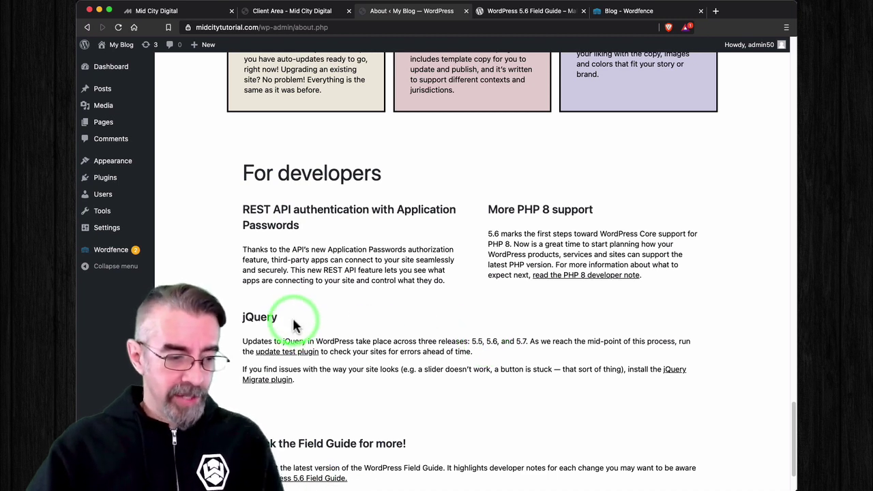
drag(293, 326, 234, 317)
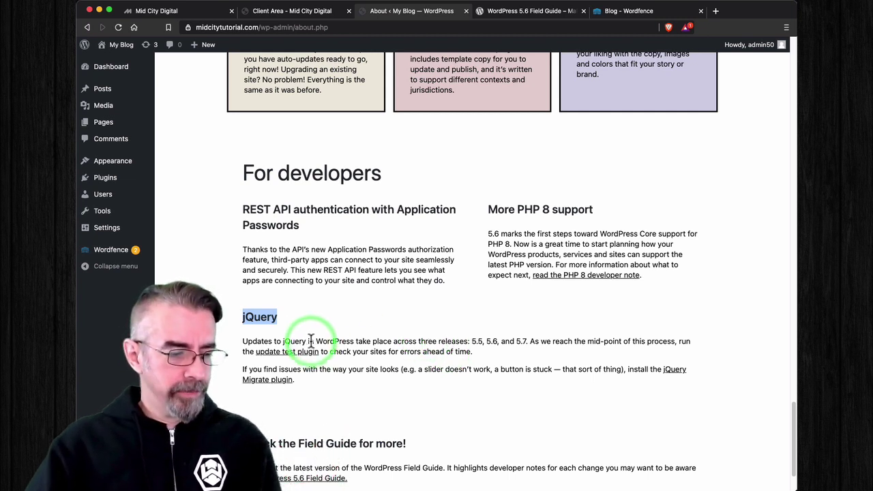
click(280, 322)
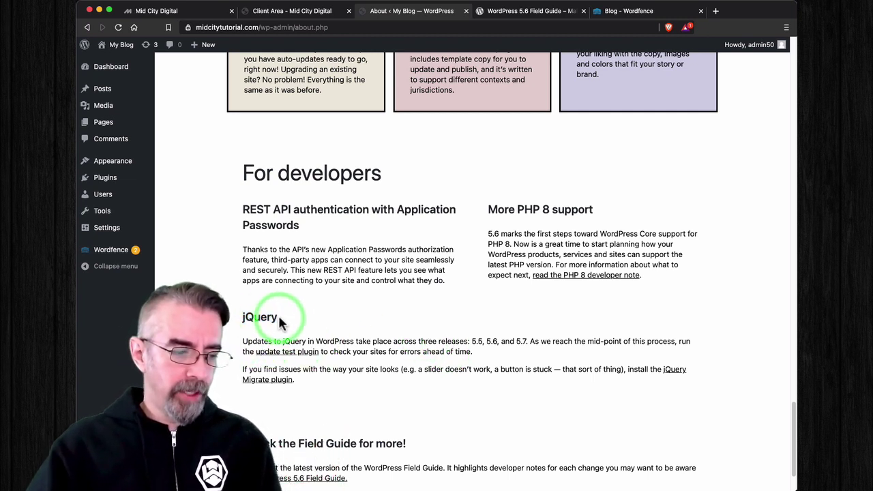
drag(281, 321, 237, 319)
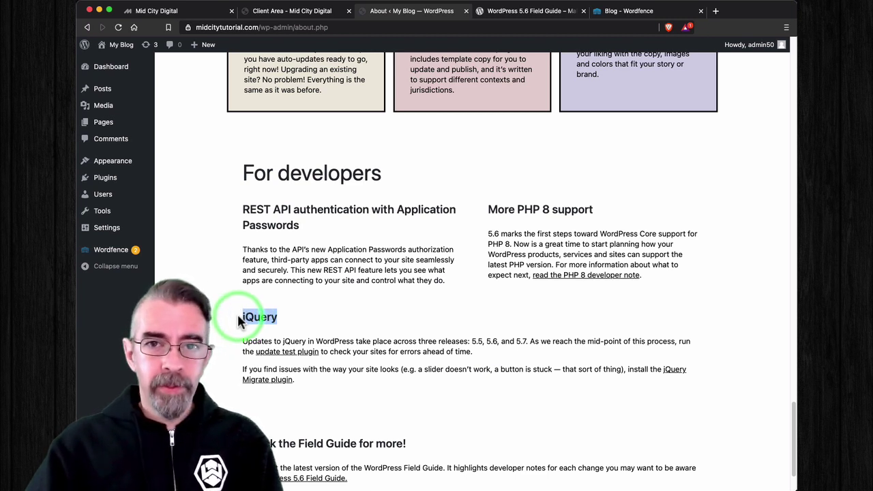
click(240, 320)
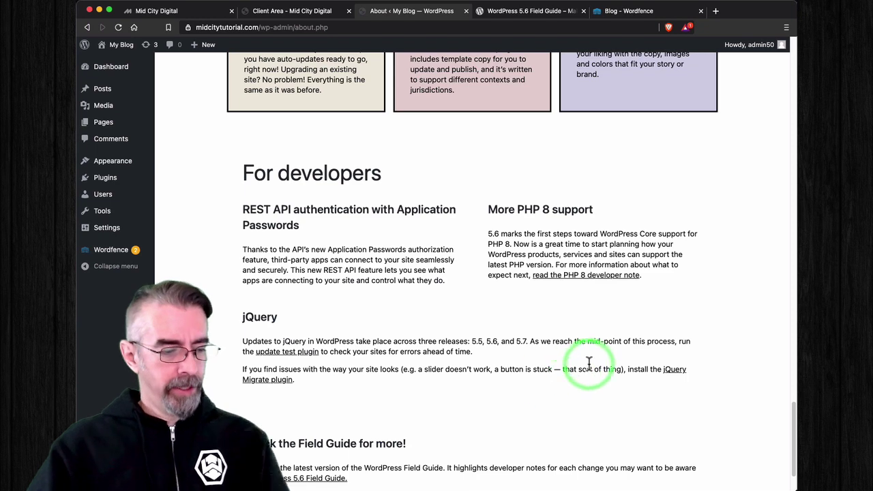
scroll(385, 362, down, 3)
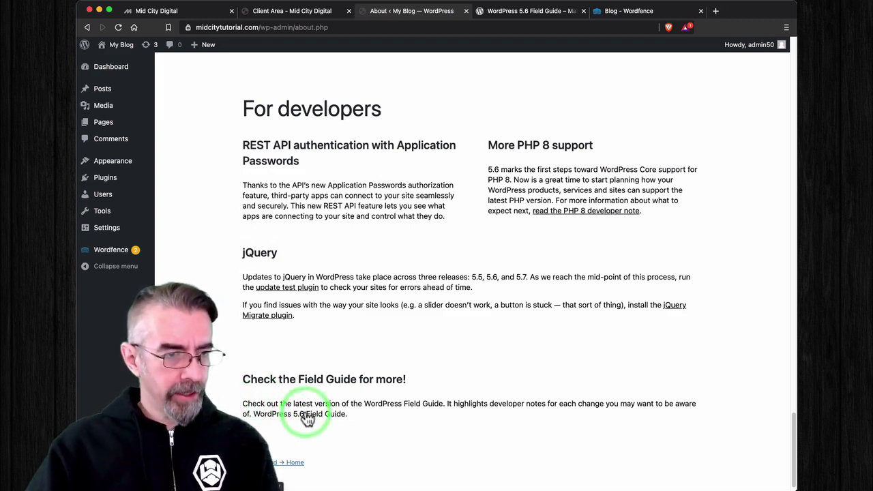
click(532, 10)
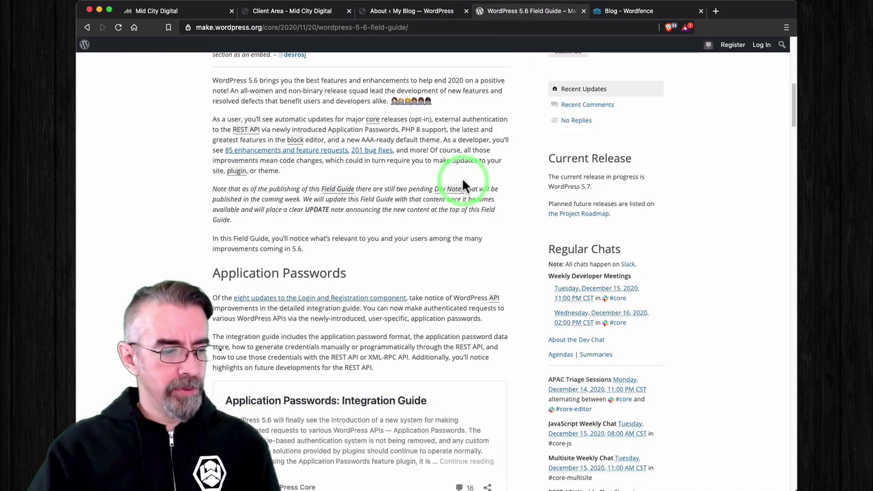
scroll(464, 186, up, 1)
scroll(464, 185, down, 1)
scroll(464, 185, up, 3)
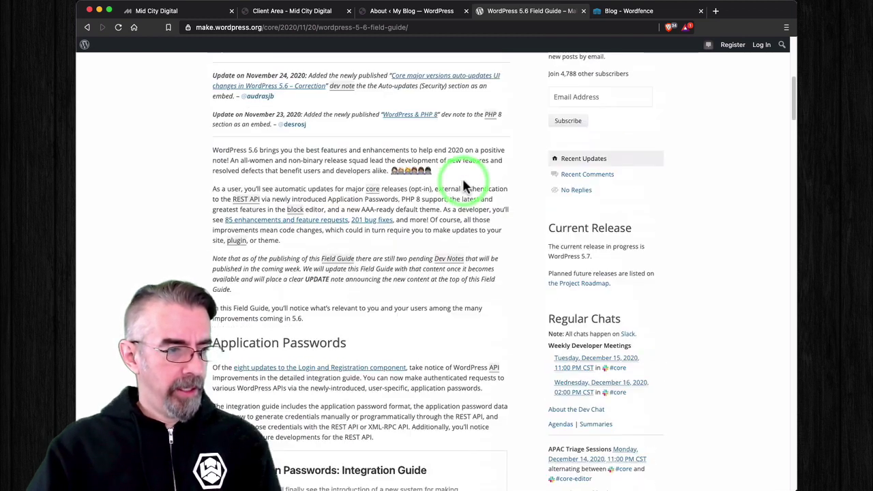
scroll(464, 185, up, 1)
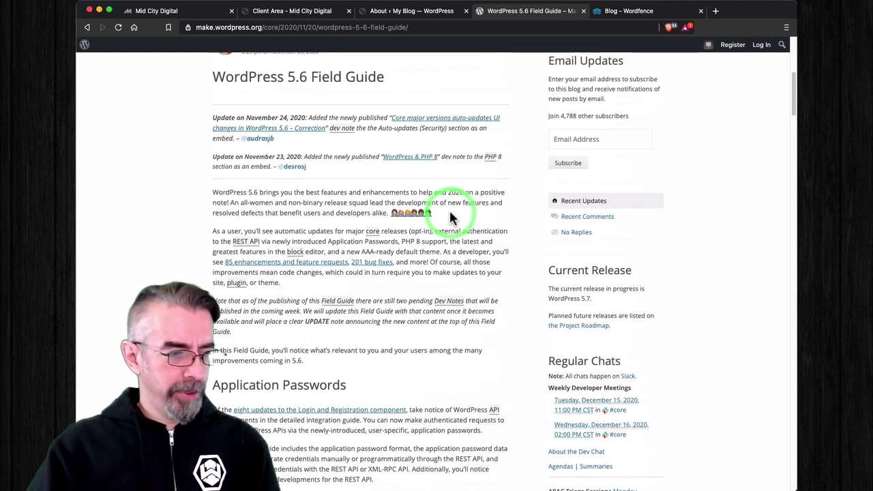
drag(450, 217, 154, 173)
scroll(171, 212, down, 2)
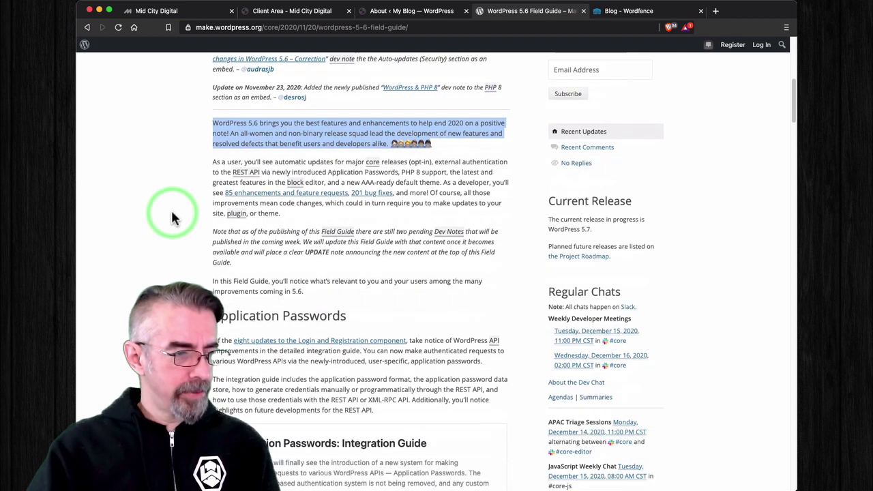
scroll(171, 215, down, 5)
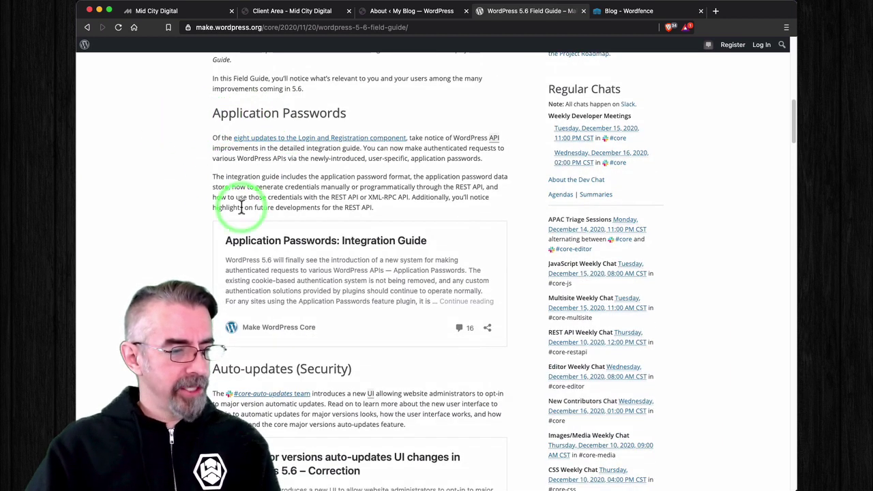
scroll(220, 214, down, 3)
scroll(220, 215, down, 3)
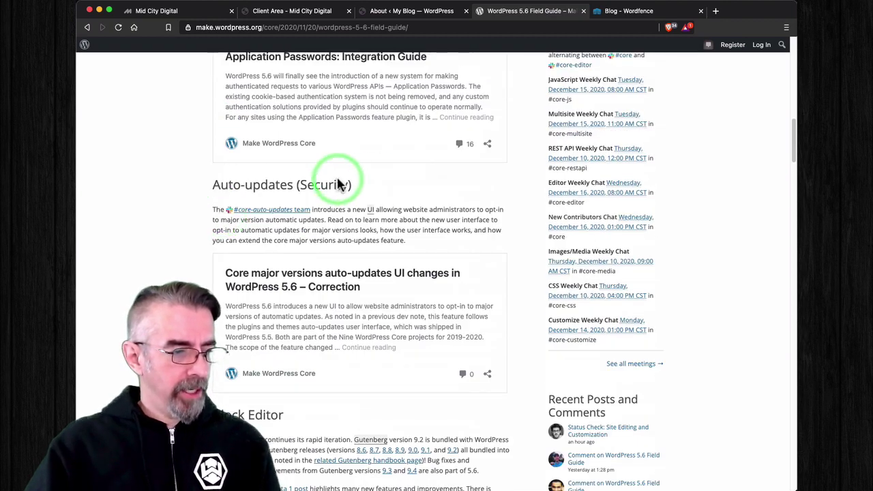
scroll(130, 228, down, 8)
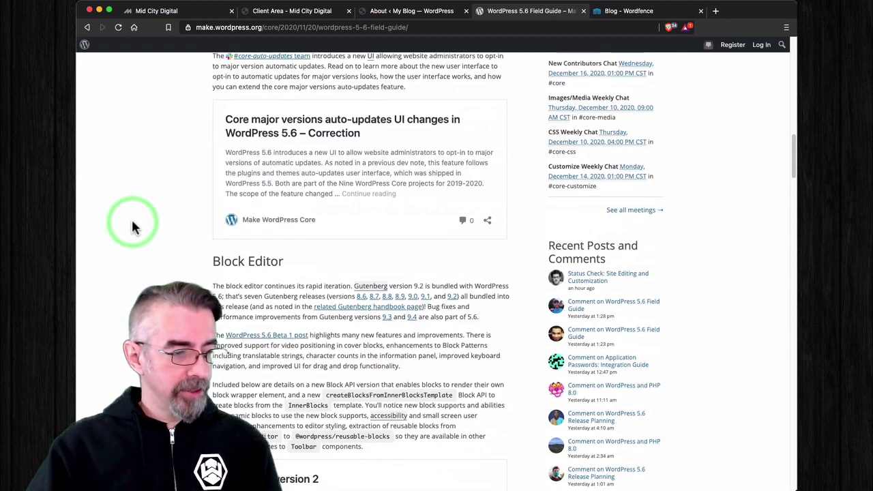
scroll(232, 286, down, 5)
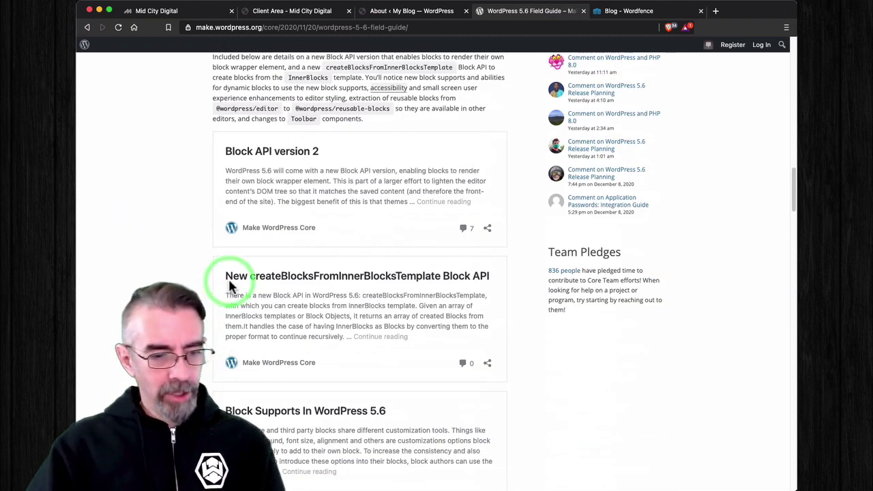
scroll(227, 277, down, 2)
scroll(231, 279, up, 15)
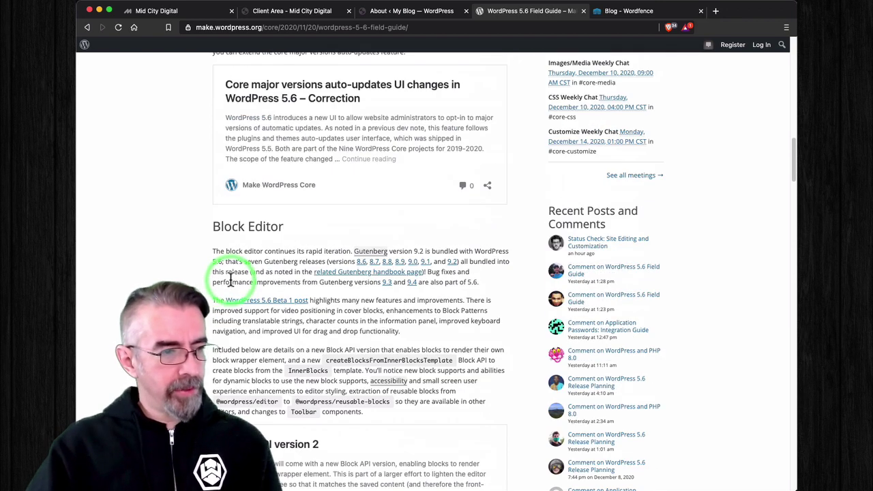
Step: Return to the About page, scroll to the top, and visit the My Blog front end from the admin bar
click(415, 14)
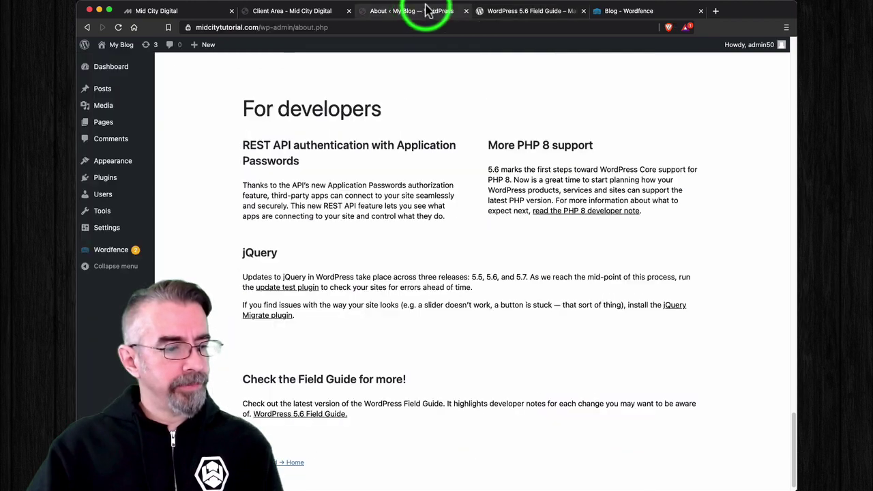
scroll(375, 179, up, 15)
scroll(379, 181, up, 15)
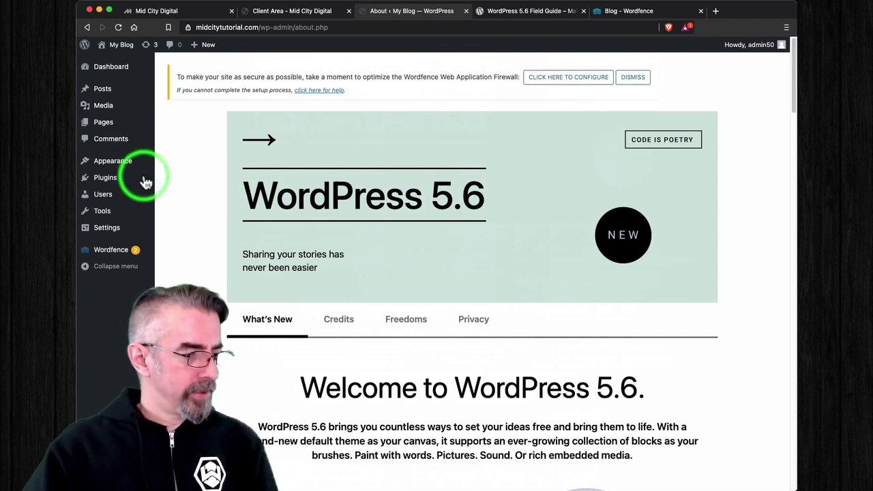
mouse_move(102, 90)
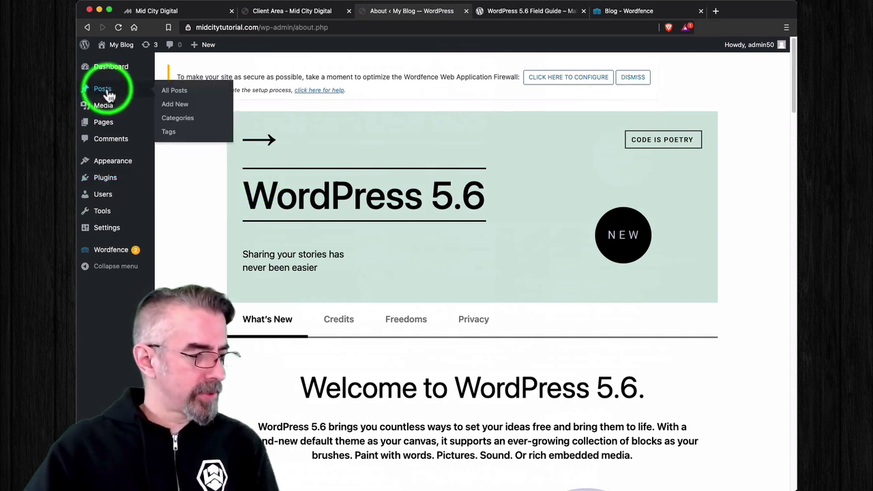
mouse_move(124, 49)
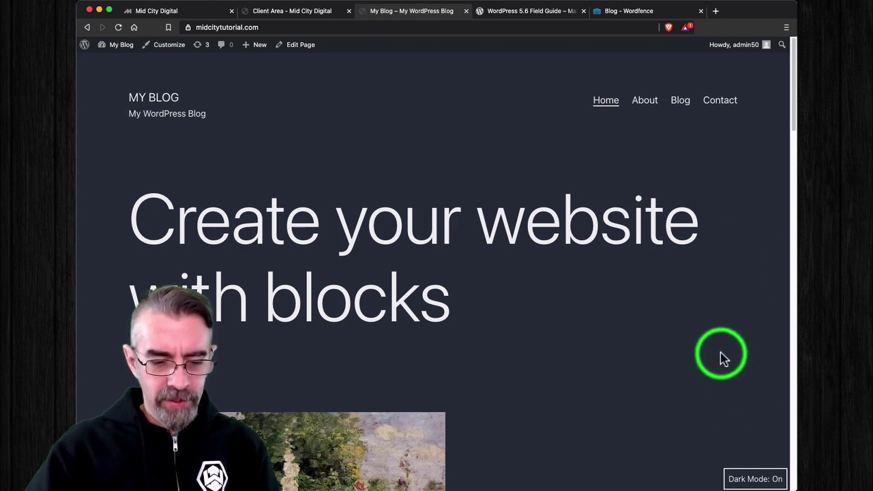
Step: Flip the home page's Dark Mode toggle back and forth, leave it off, then open the Customizer
click(757, 479)
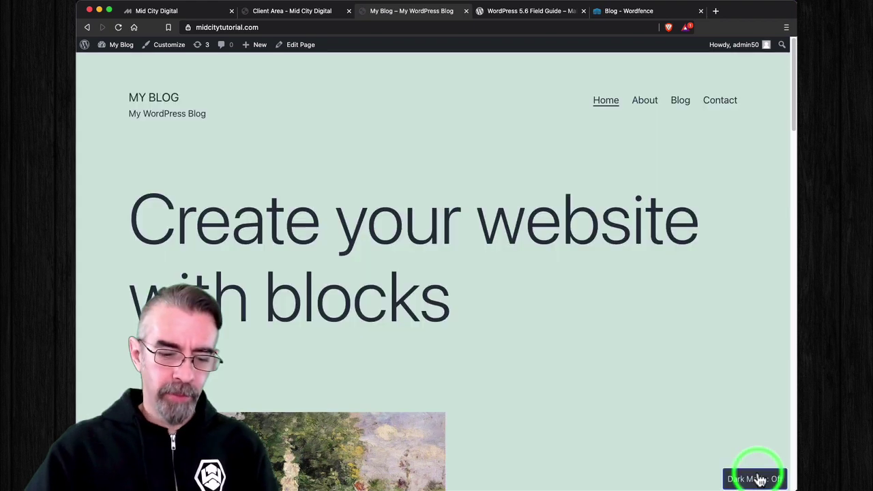
click(758, 478)
click(758, 479)
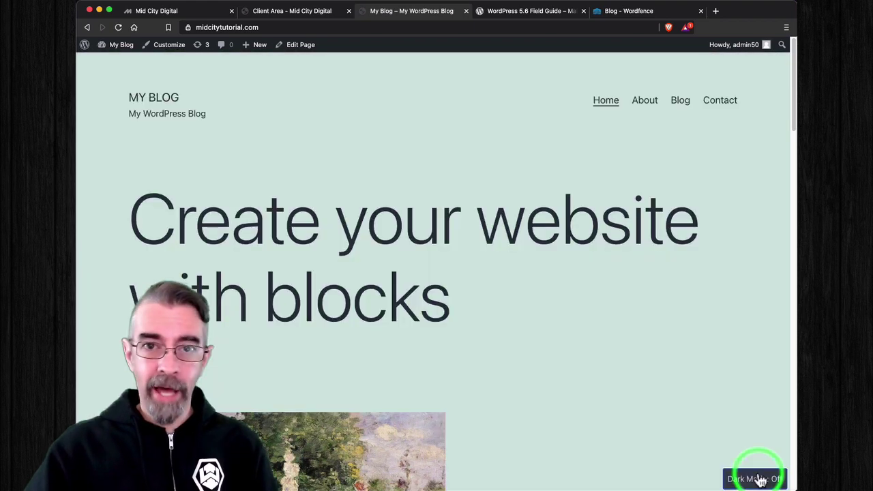
click(758, 478)
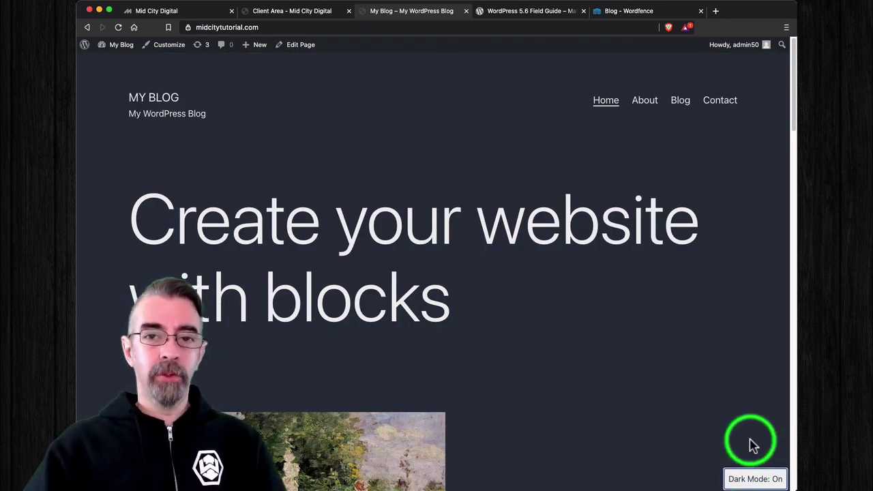
click(762, 481)
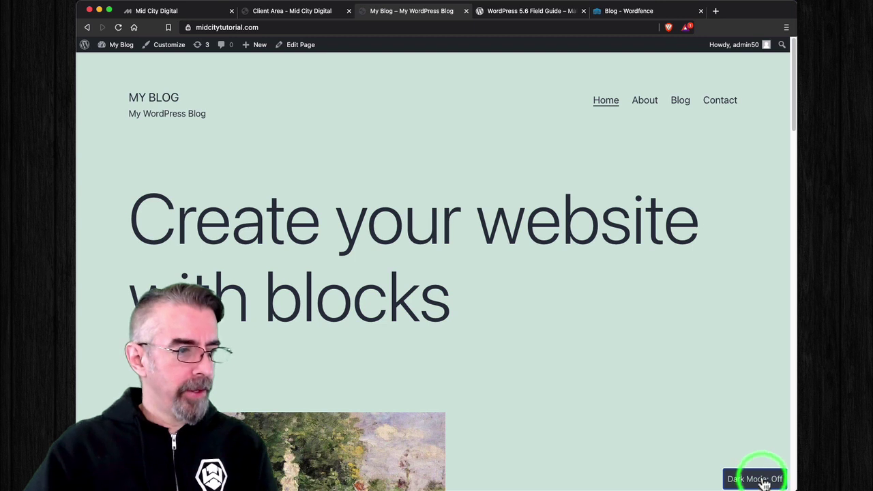
click(167, 47)
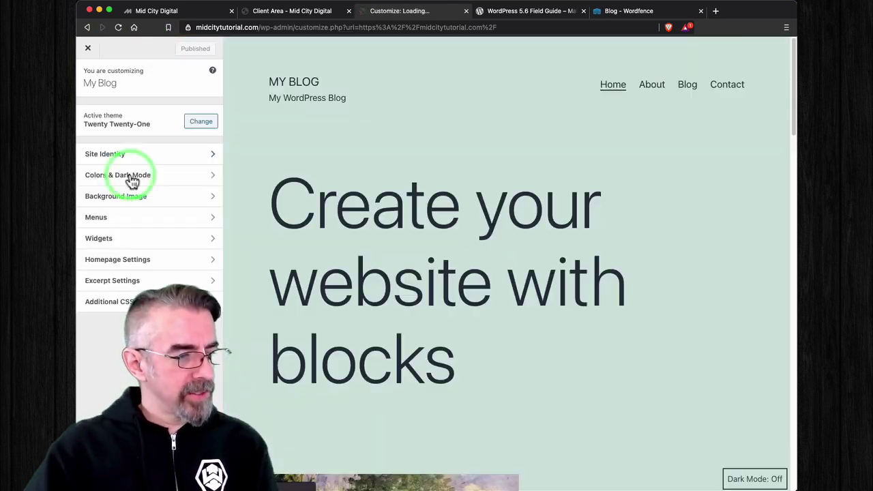
Step: In Colors & Dark Mode, browse the background colour choices and re-enable Dark Mode support
click(210, 176)
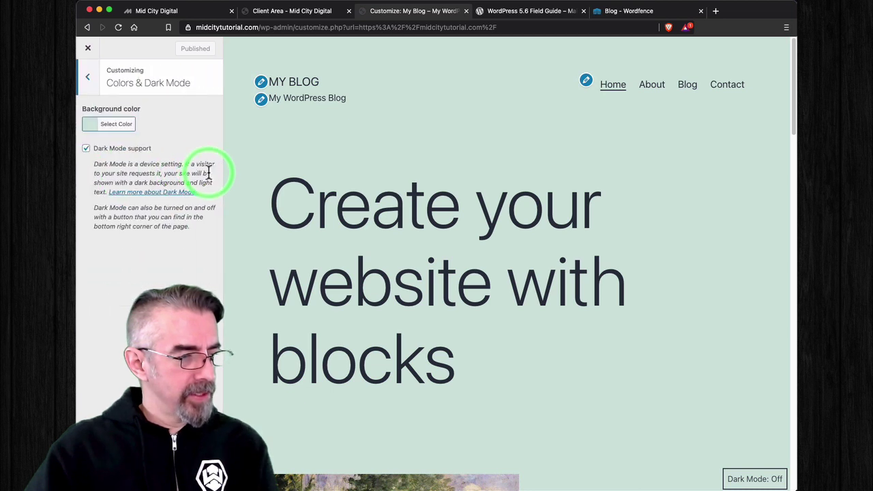
click(99, 129)
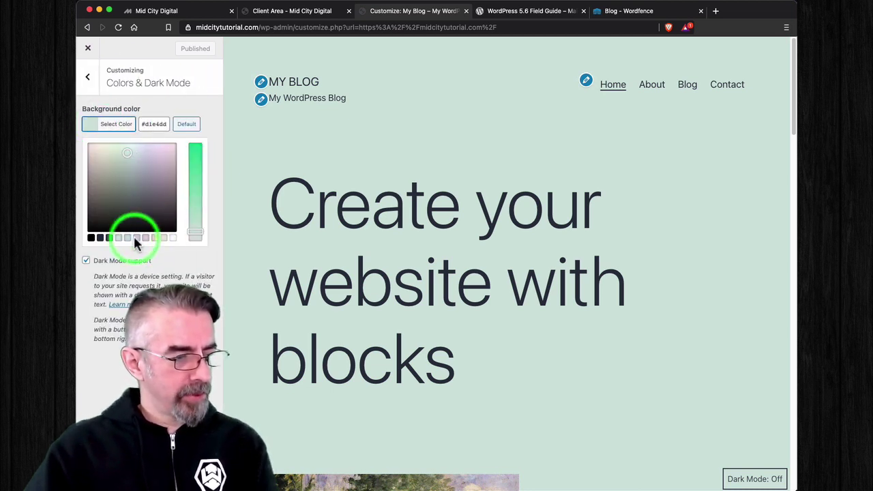
click(203, 255)
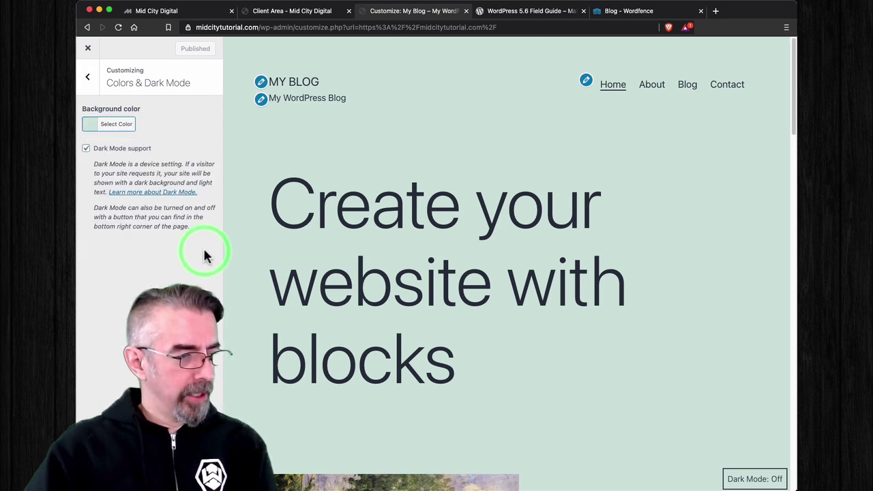
click(119, 127)
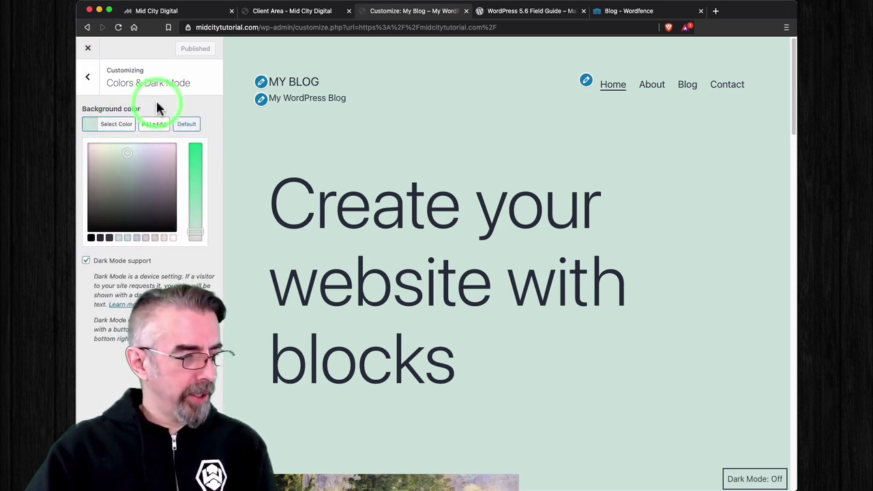
click(157, 109)
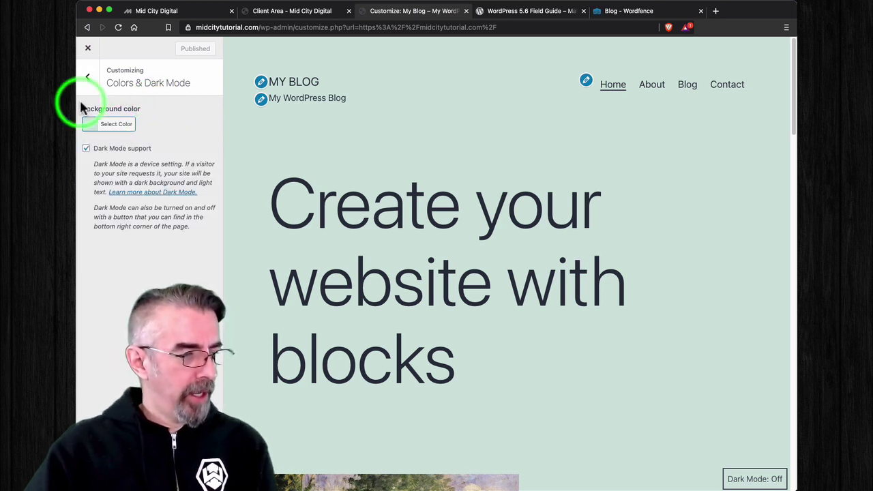
click(88, 150)
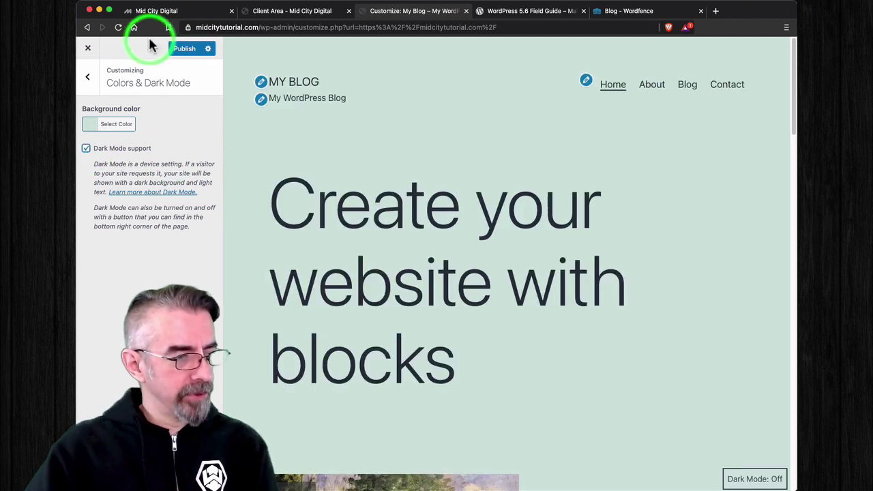
Step: Publish the Customizer changes and close it to return to the live site
click(87, 77)
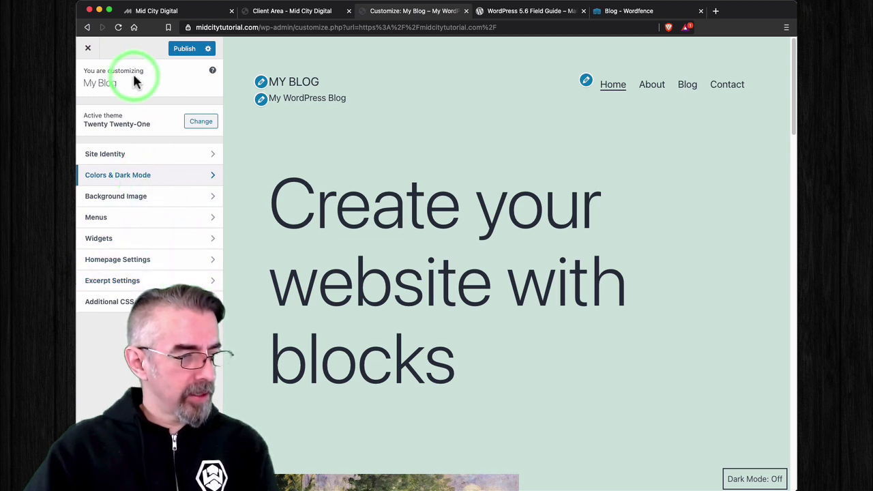
click(185, 48)
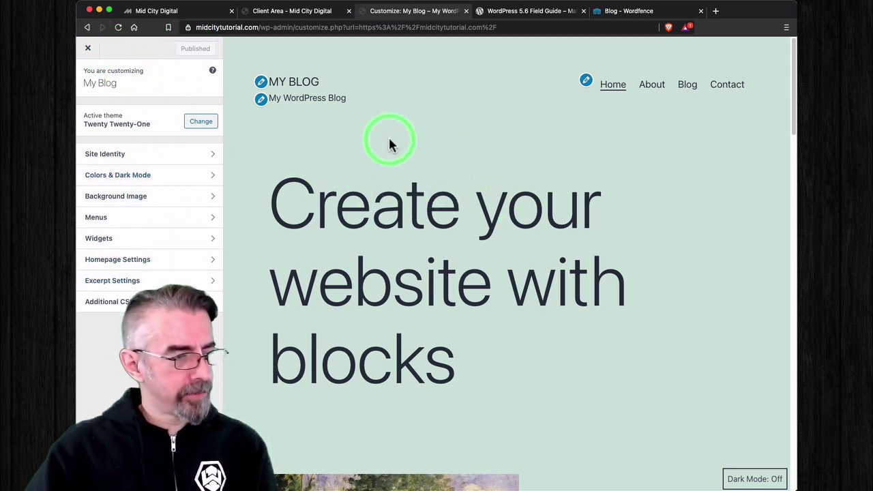
click(96, 52)
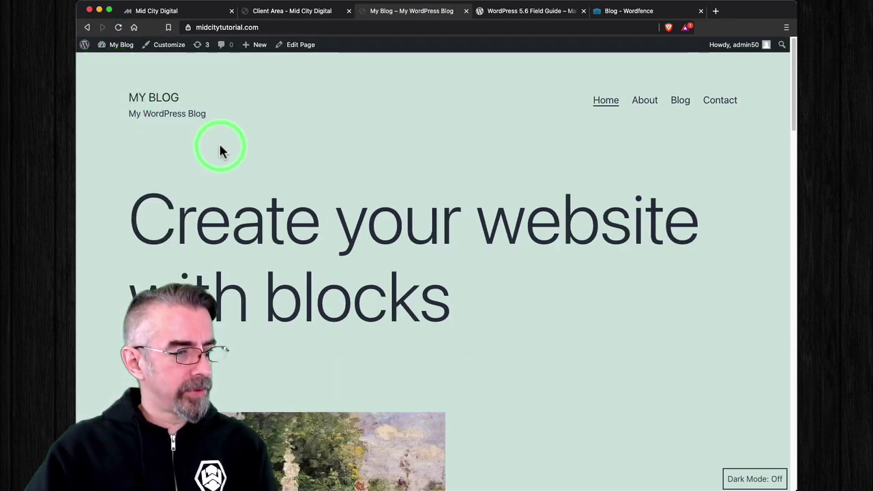
scroll(452, 174, down, 10)
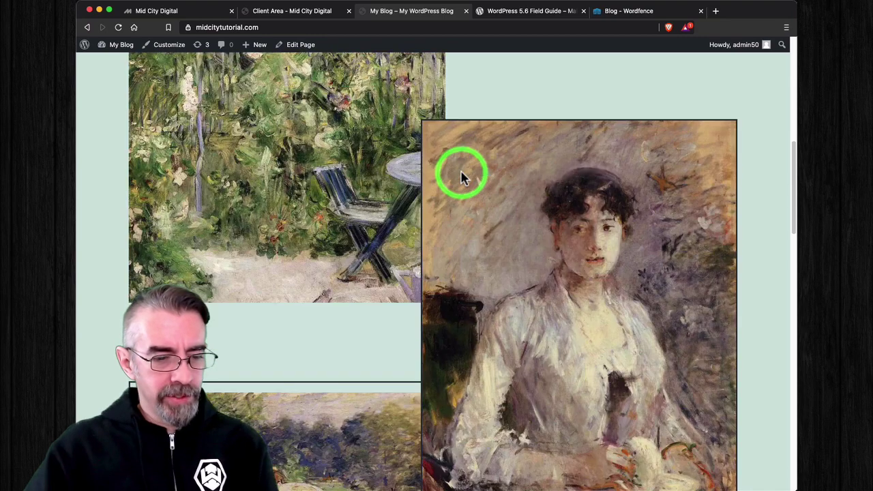
scroll(460, 176, down, 10)
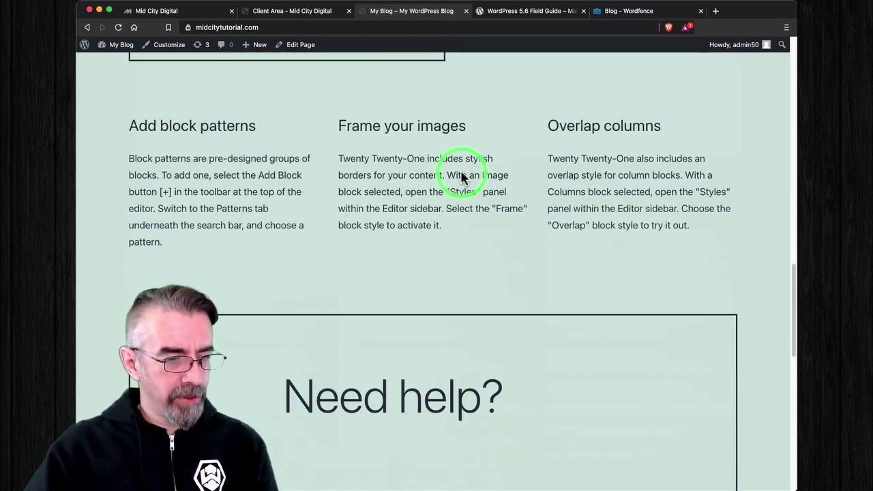
scroll(460, 174, down, 1)
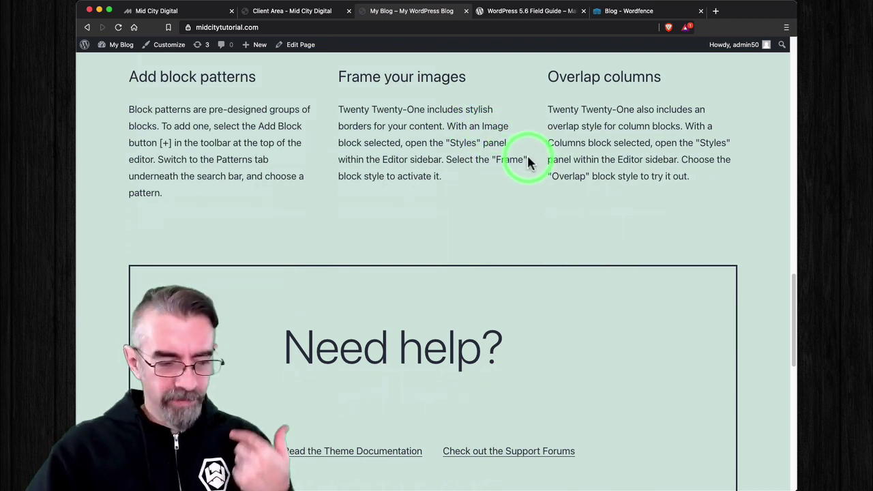
scroll(556, 225, down, 5)
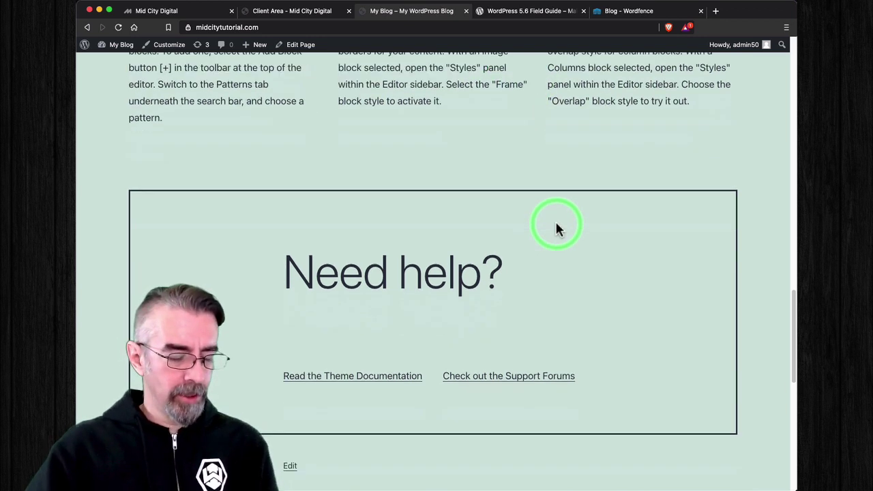
scroll(555, 220, up, 11)
scroll(555, 222, up, 15)
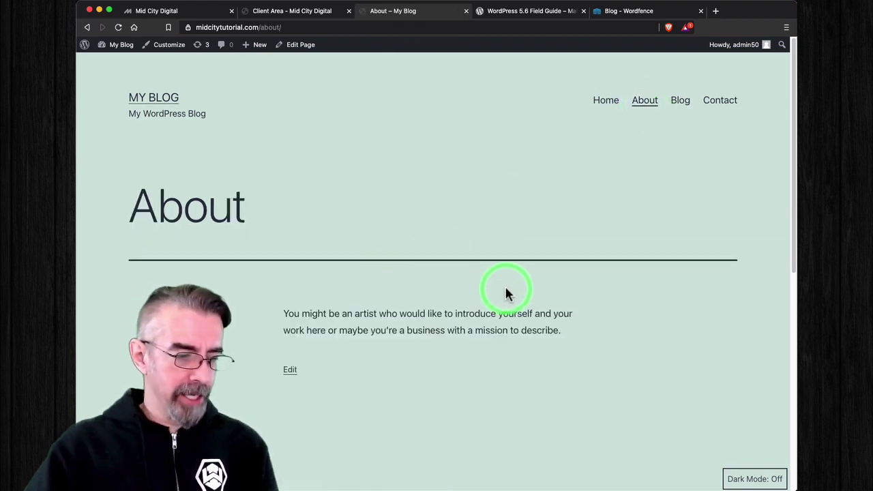
scroll(505, 291, down, 5)
scroll(505, 292, up, 5)
scroll(505, 291, down, 8)
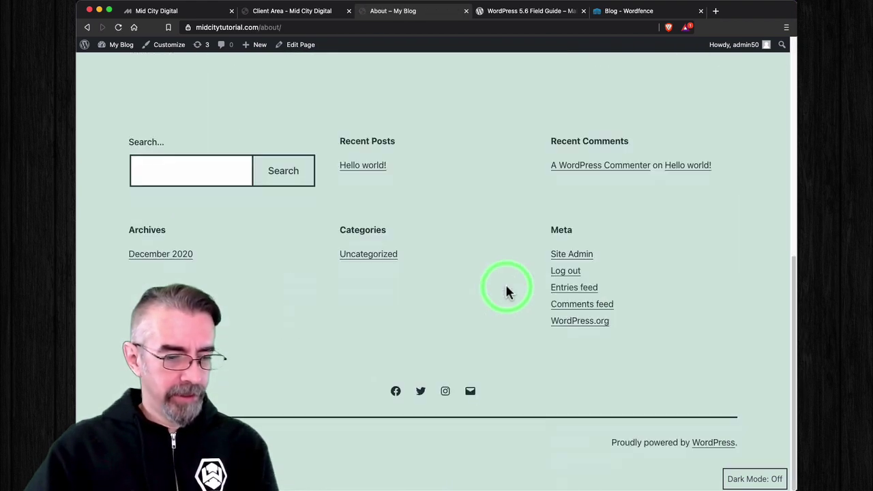
scroll(505, 291, up, 10)
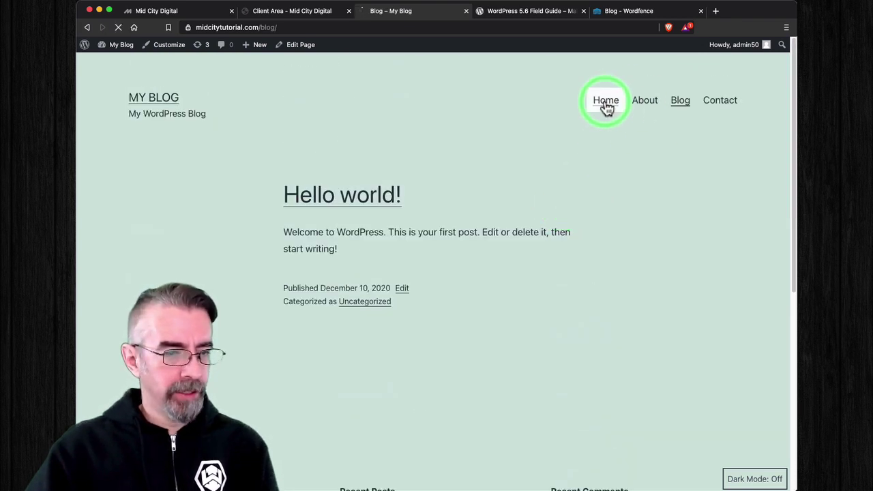
scroll(385, 237, down, 2)
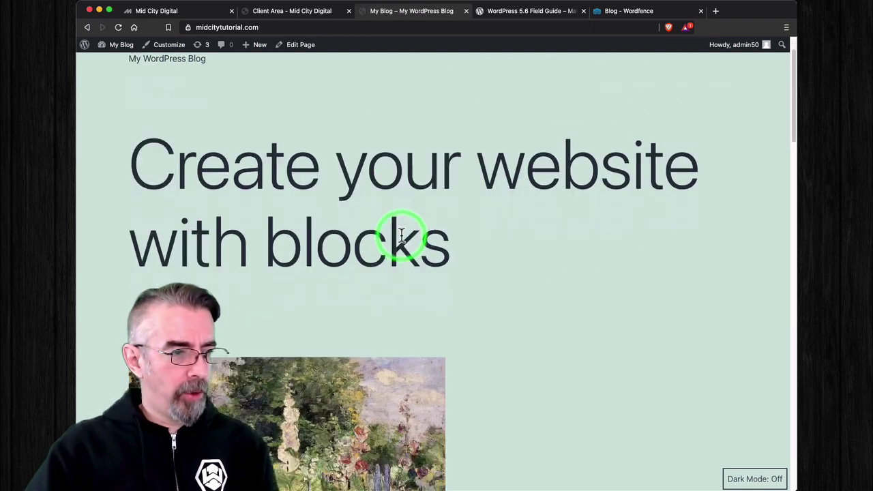
scroll(400, 234, up, 2)
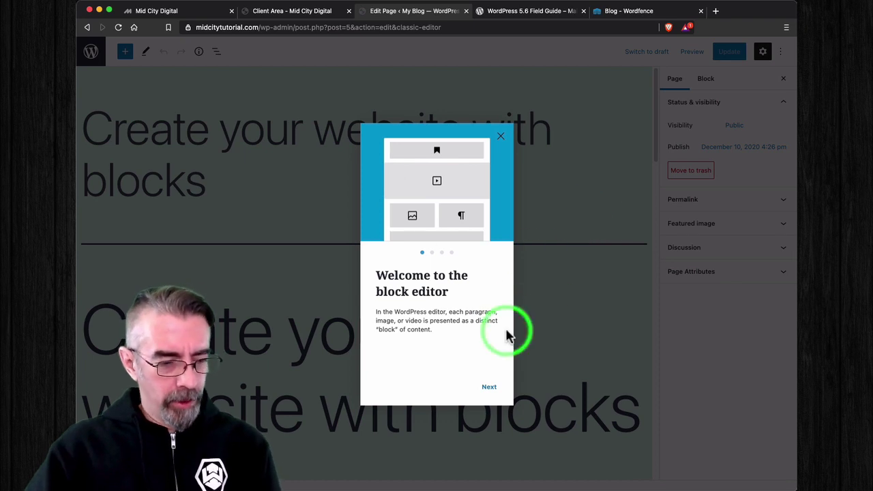
Step: Page twice through the 'Welcome to the block editor' guide and close it
click(486, 388)
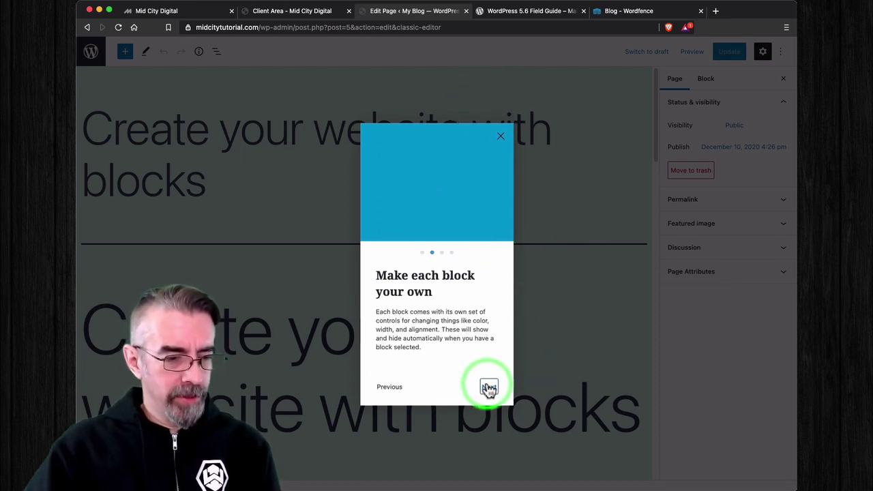
click(486, 387)
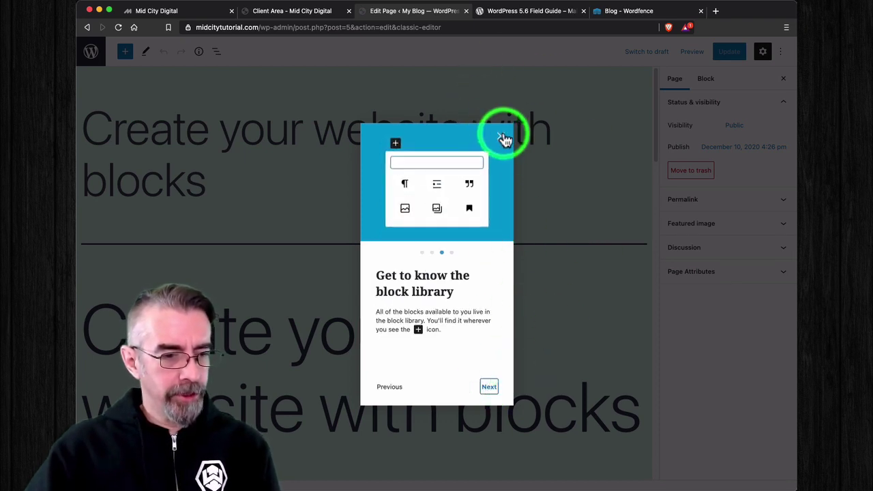
click(501, 135)
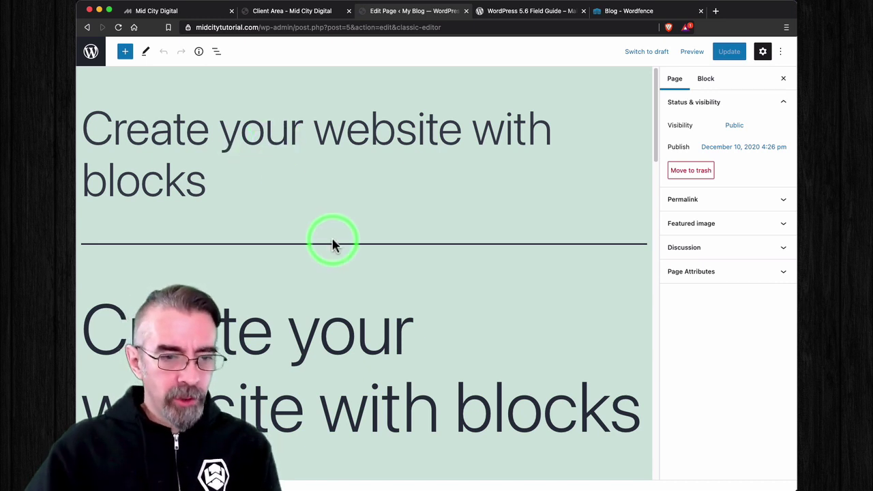
scroll(354, 228, down, 5)
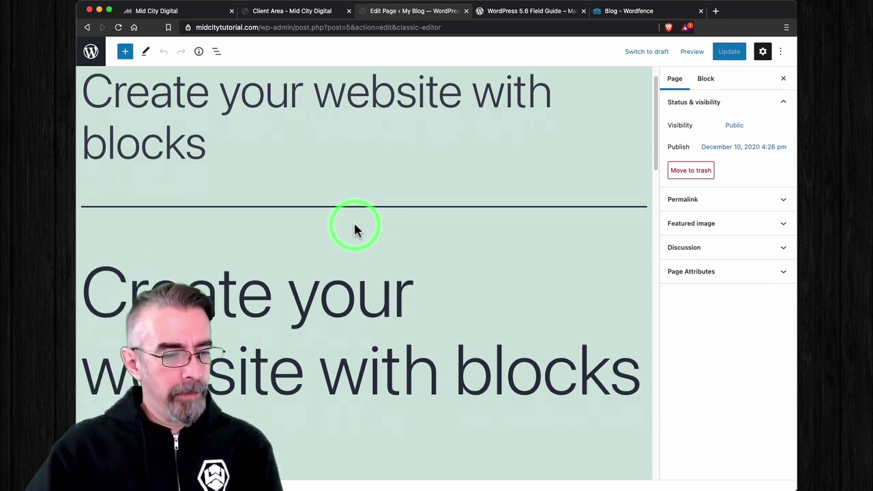
scroll(355, 225, down, 1)
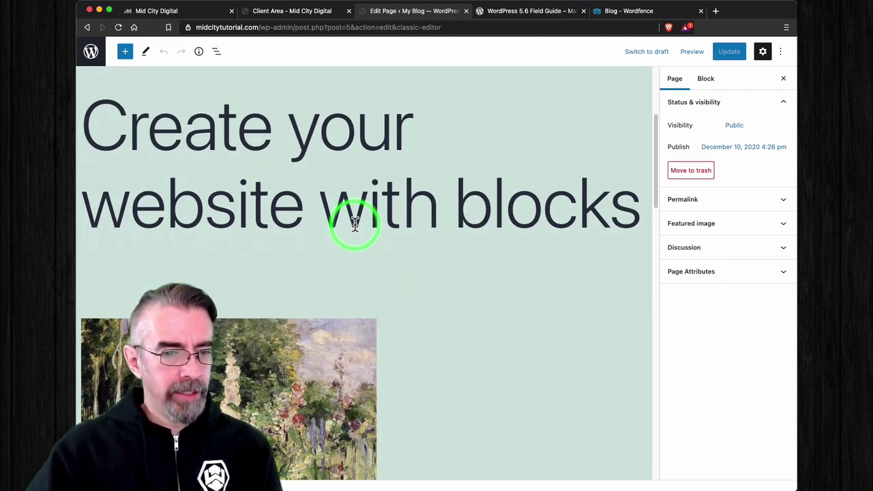
click(707, 80)
click(675, 81)
scroll(414, 199, down, 4)
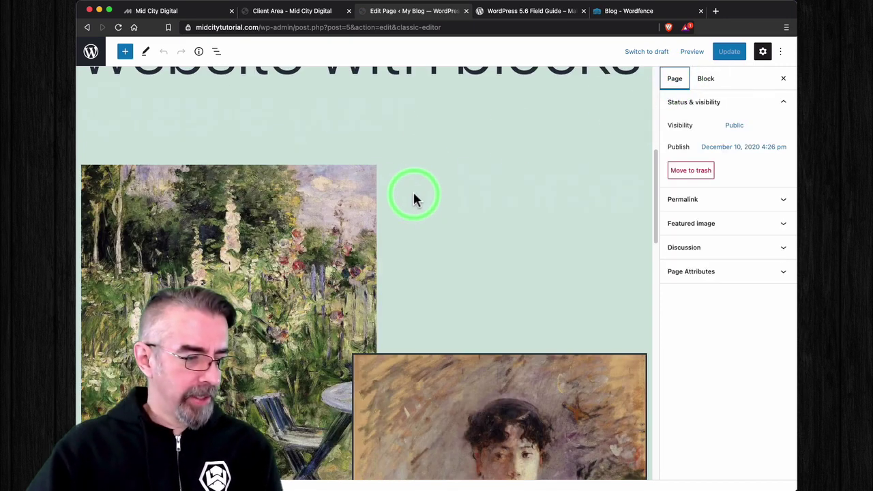
scroll(416, 196, down, 2)
scroll(416, 195, up, 5)
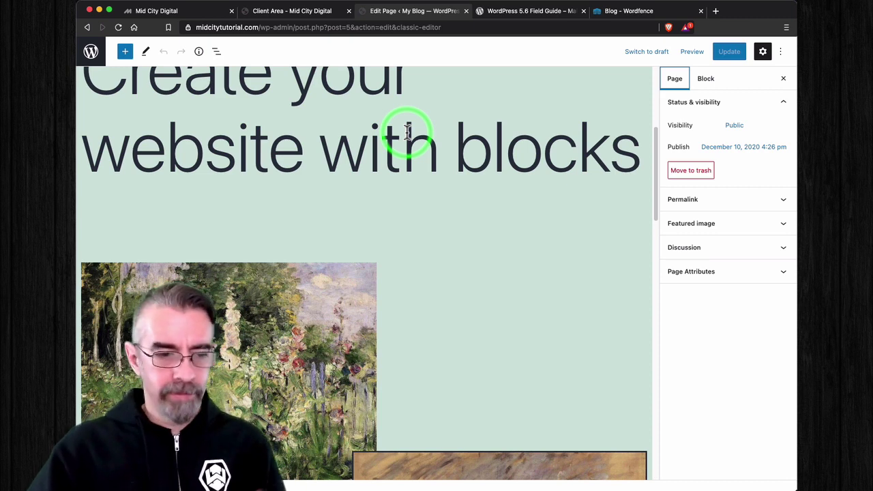
scroll(411, 203, down, 5)
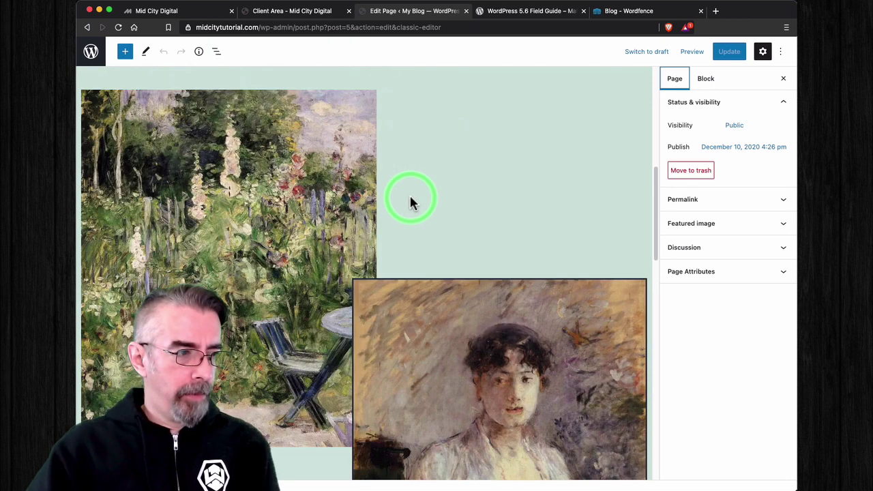
scroll(411, 202, up, 5)
scroll(411, 202, up, 4)
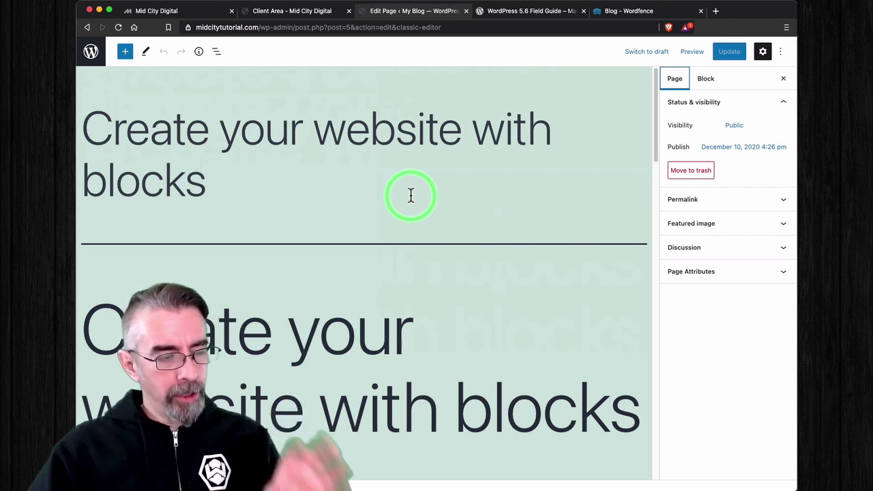
scroll(411, 196, down, 5)
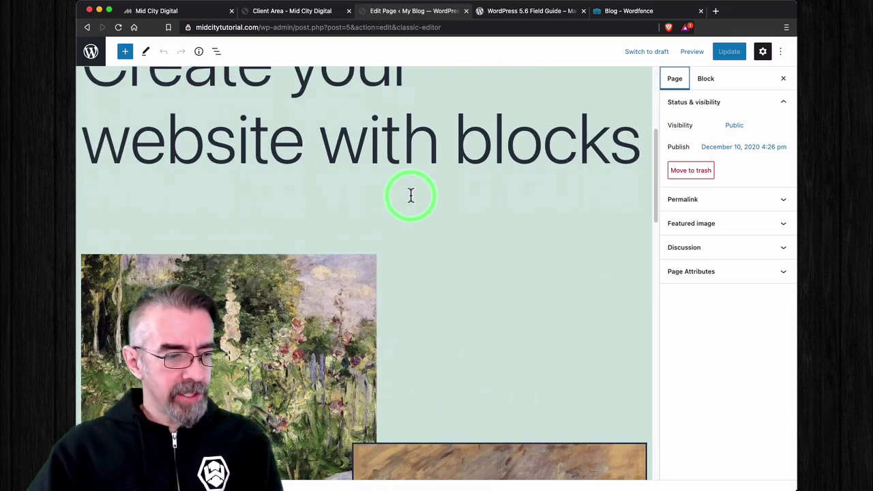
scroll(410, 196, down, 1)
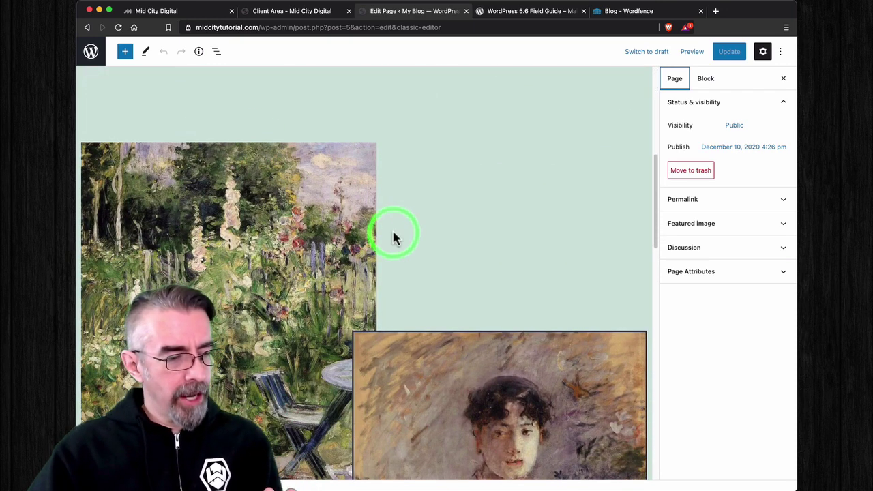
Step: Select the garden painting Image block and move it up two positions
click(319, 243)
scroll(446, 259, down, 1)
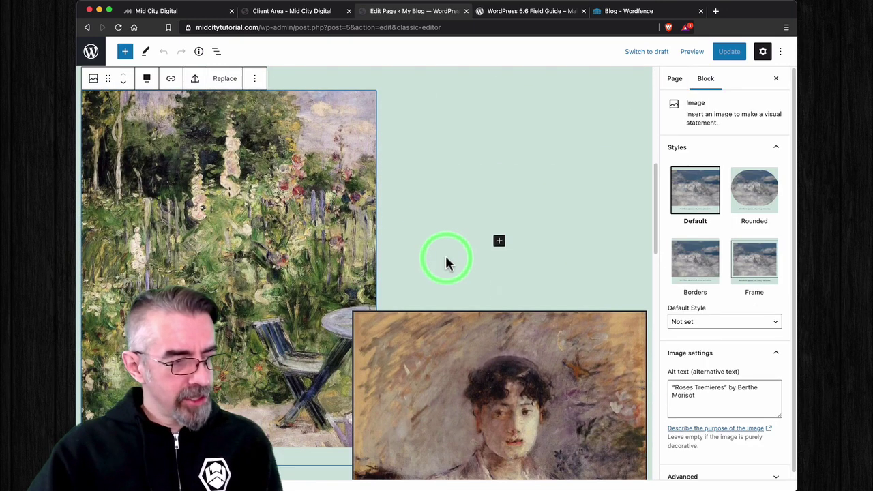
scroll(446, 259, up, 1)
mouse_move(127, 111)
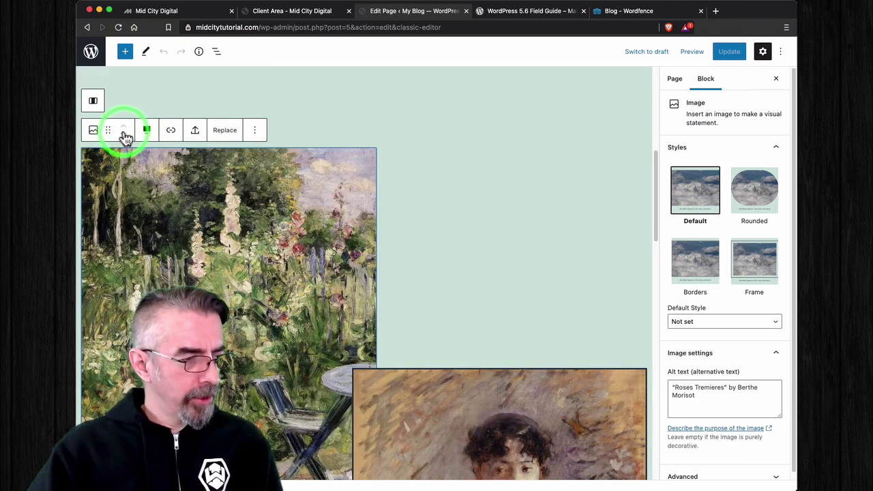
click(126, 138)
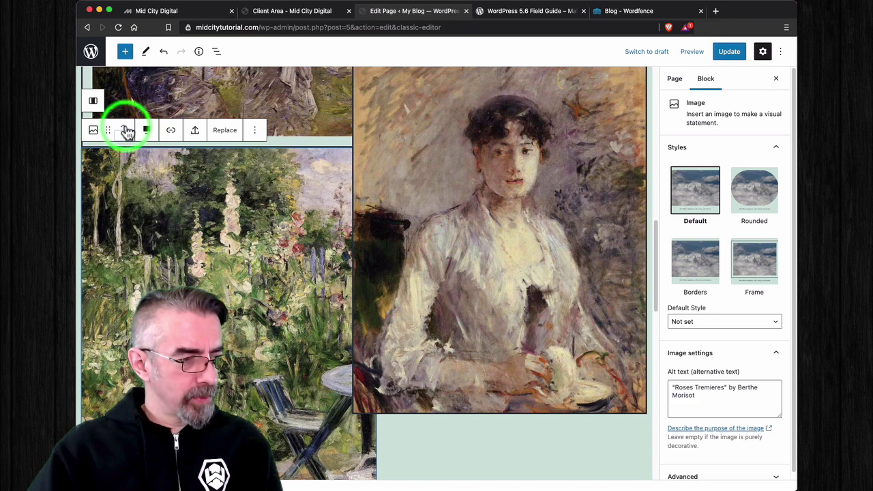
click(125, 131)
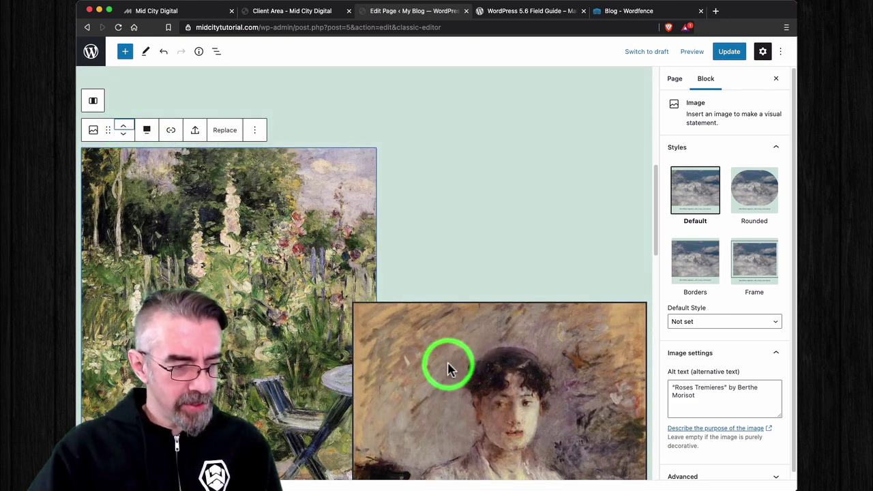
Step: Move the Young Woman in Mauve portrait up two positions, keep its alignment, and select the parent Columns block
click(448, 368)
click(395, 209)
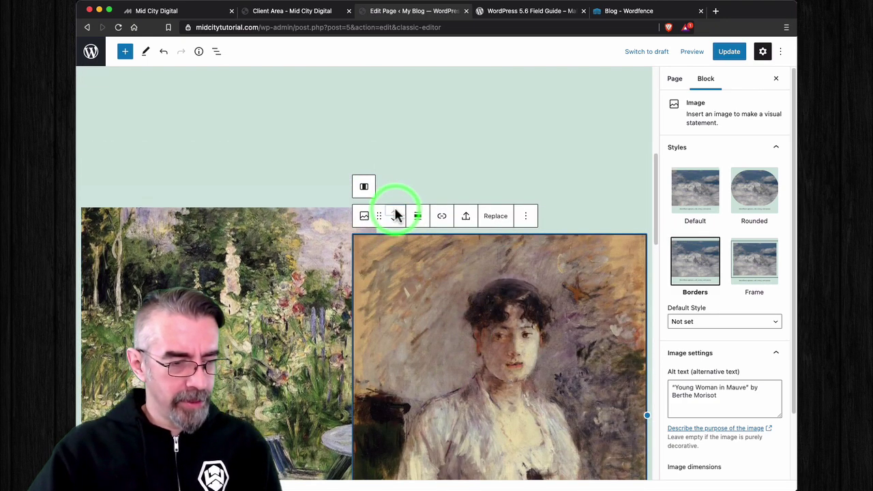
click(393, 215)
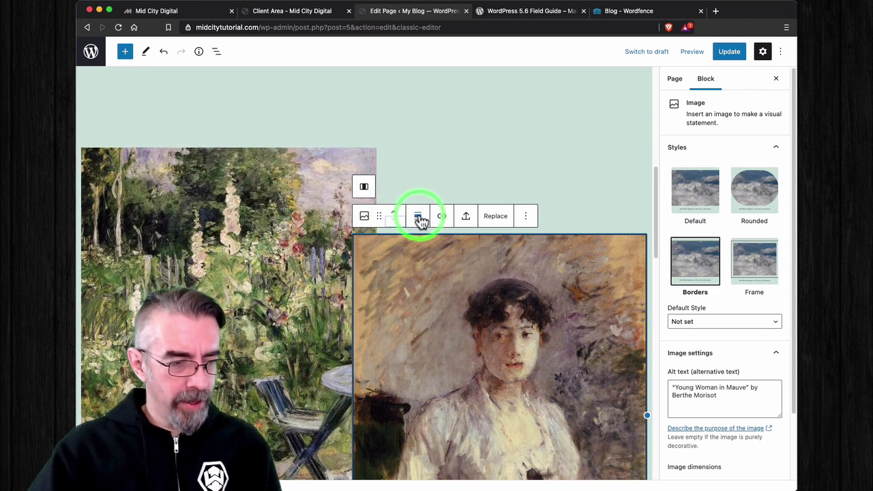
click(418, 217)
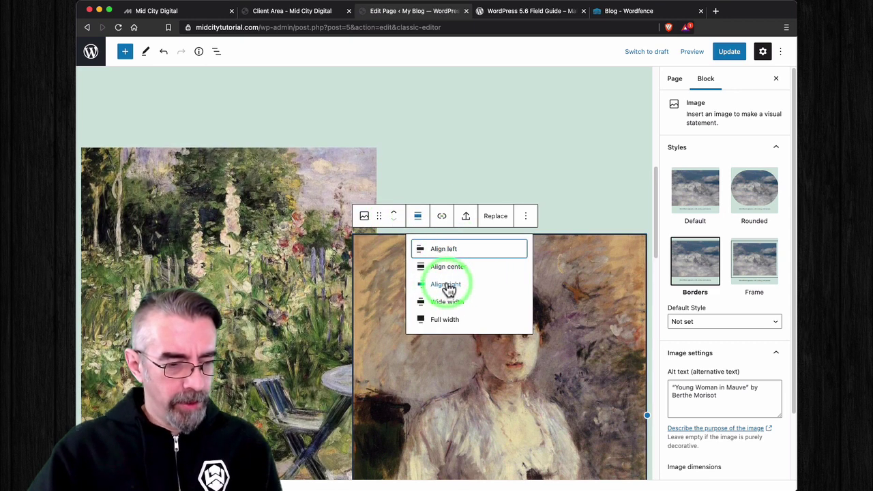
click(447, 204)
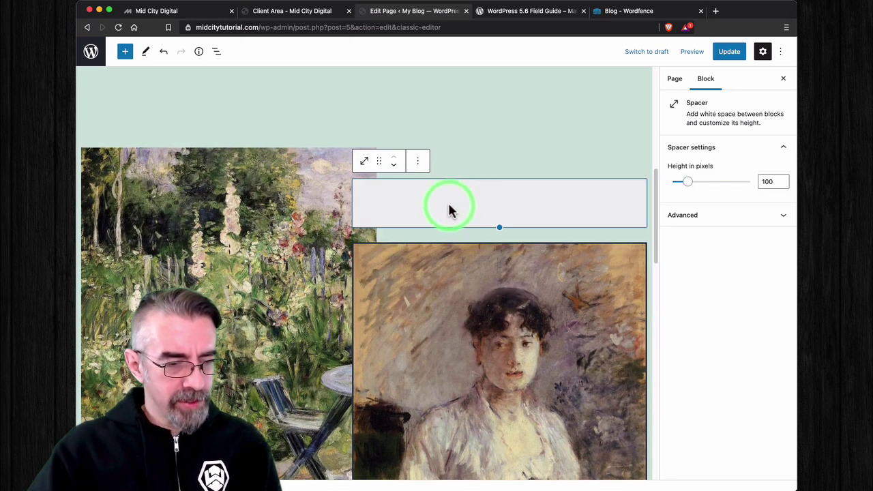
click(419, 163)
click(487, 152)
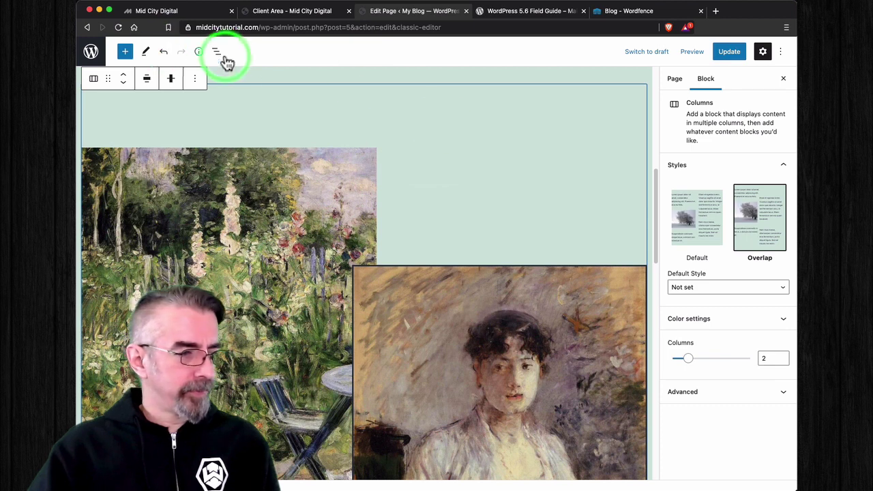
click(94, 80)
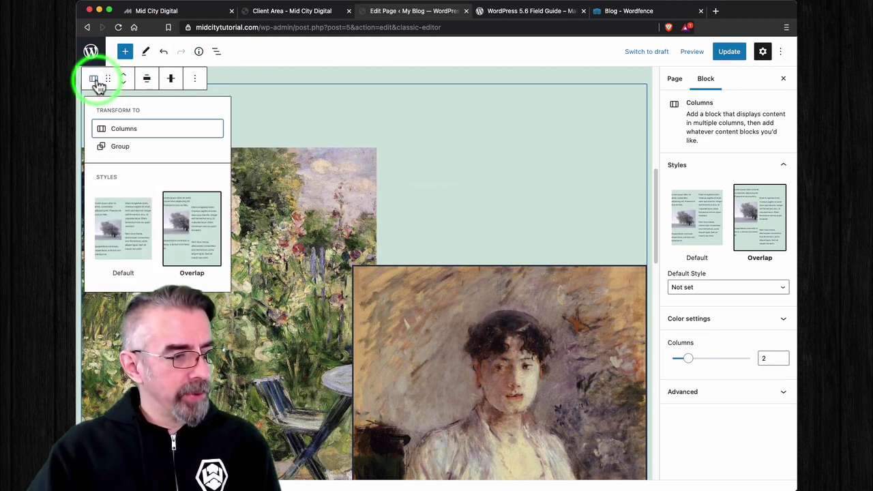
mouse_move(203, 222)
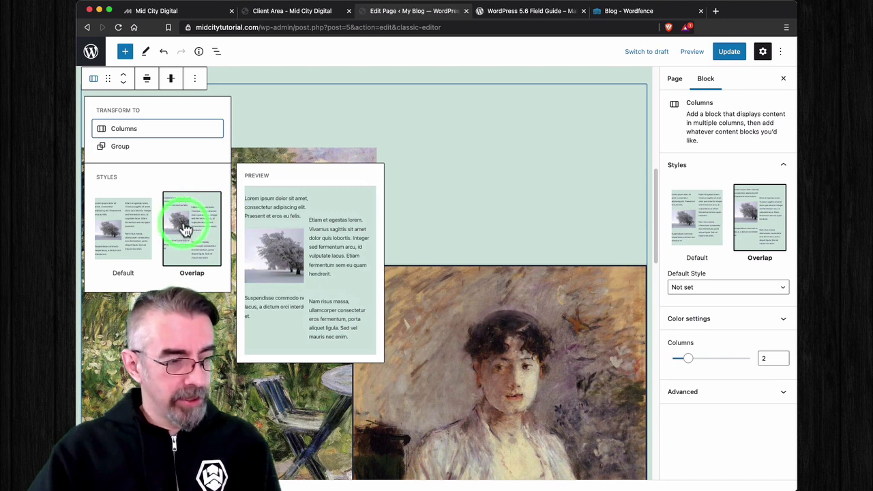
click(127, 235)
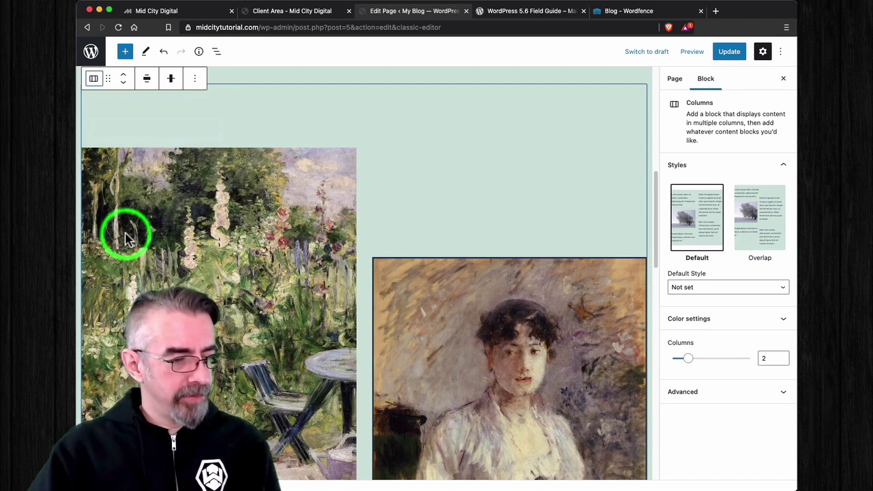
click(93, 78)
click(203, 234)
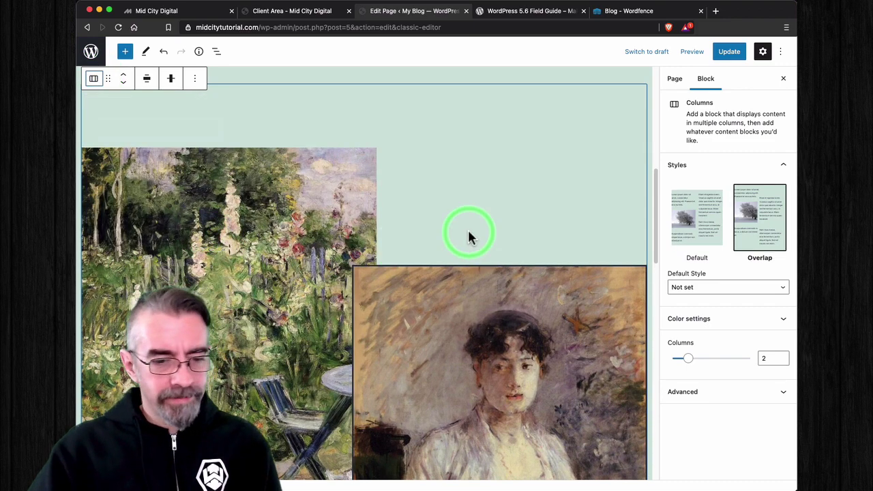
scroll(450, 239, down, 2)
scroll(503, 242, down, 5)
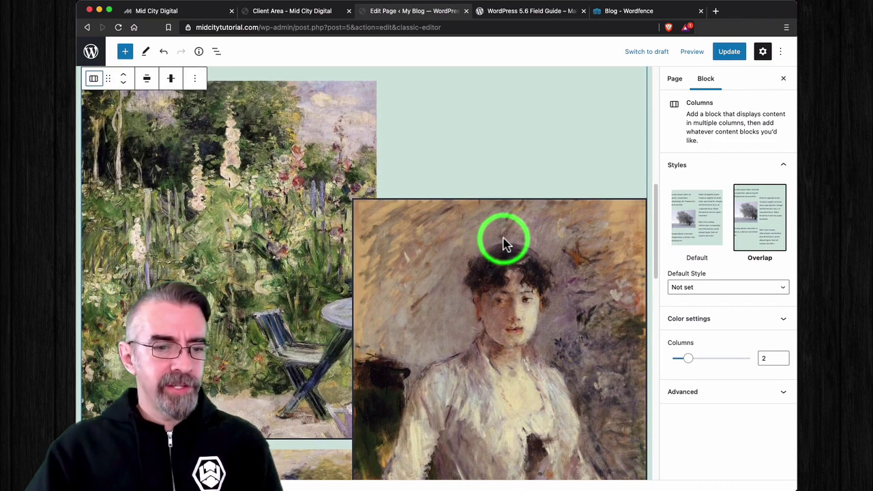
scroll(502, 242, down, 10)
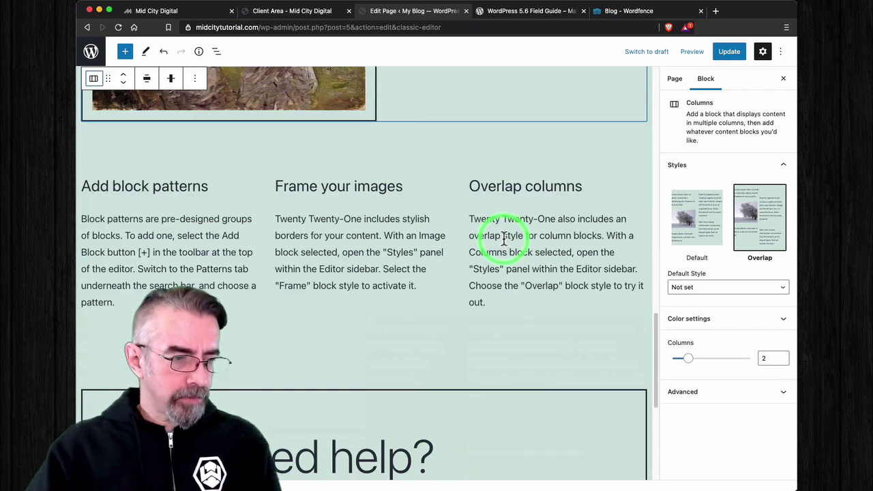
scroll(361, 269, up, 2)
scroll(371, 268, up, 4)
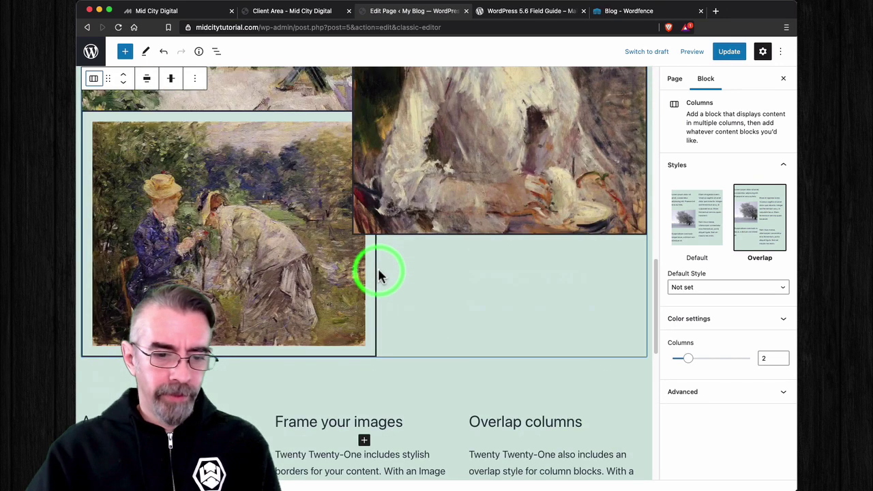
click(771, 290)
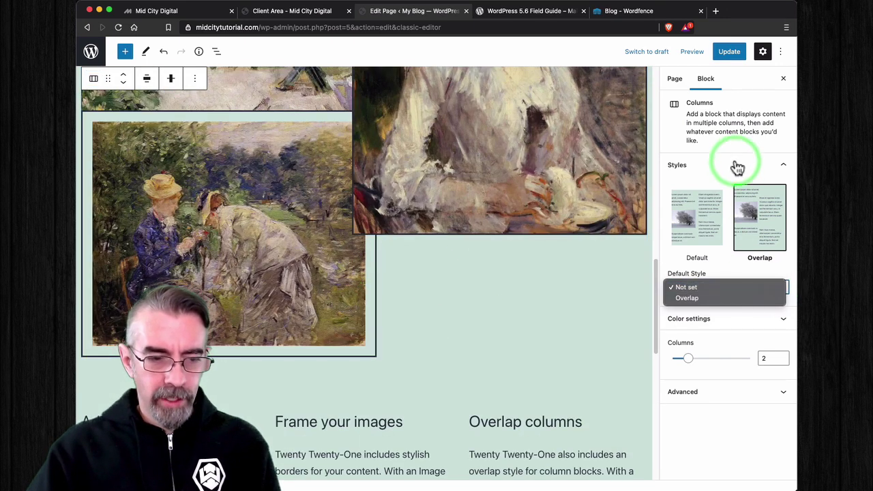
Step: Keep the Columns block style Not set and change its column count to 4, then 3
click(730, 182)
click(733, 318)
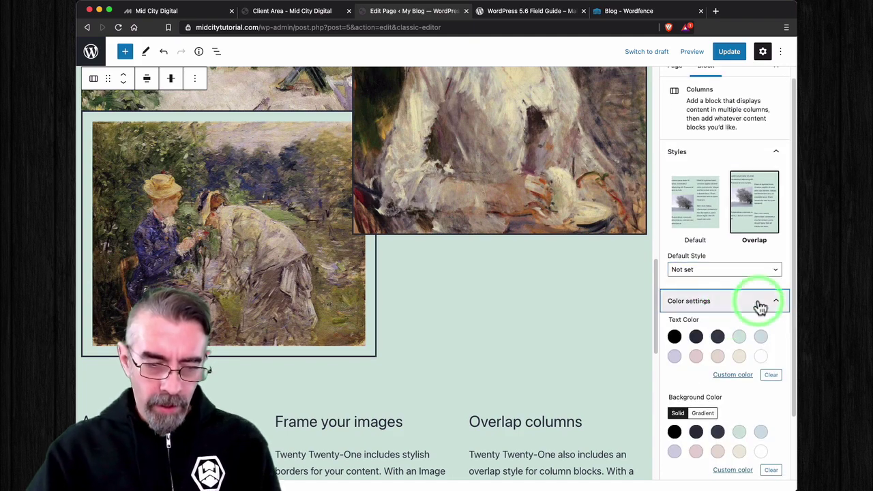
scroll(713, 364, down, 2)
scroll(709, 368, down, 1)
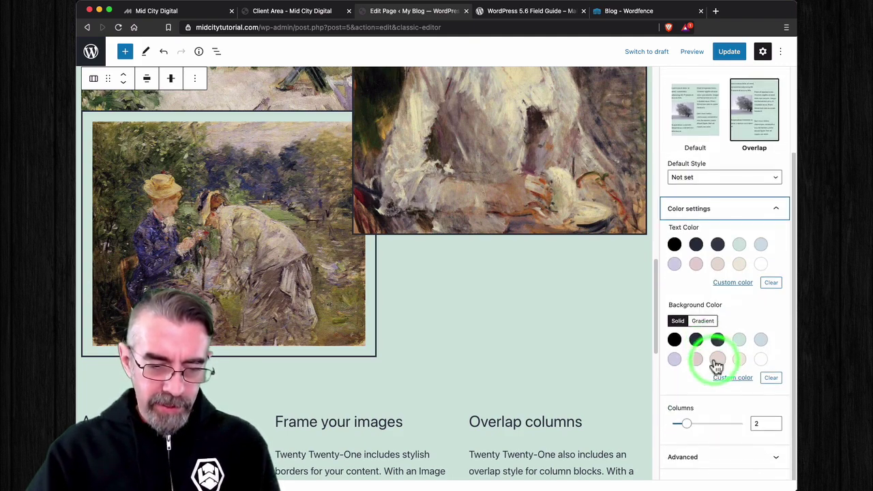
click(710, 423)
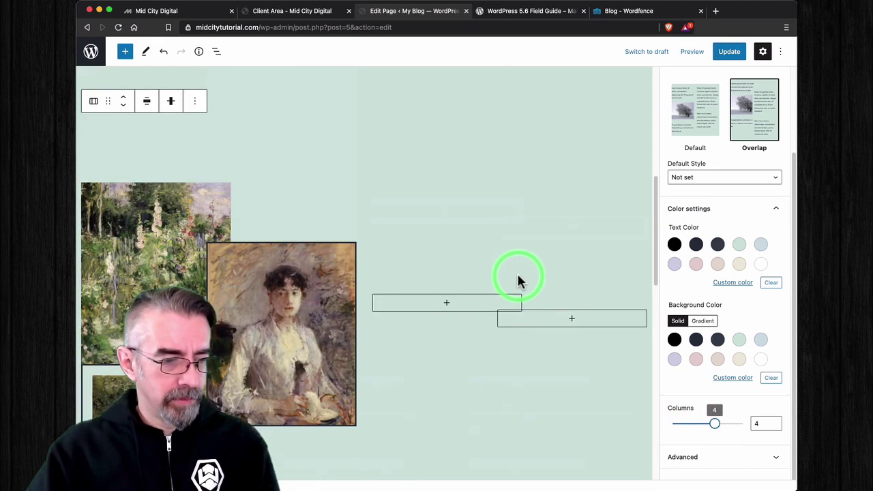
click(697, 423)
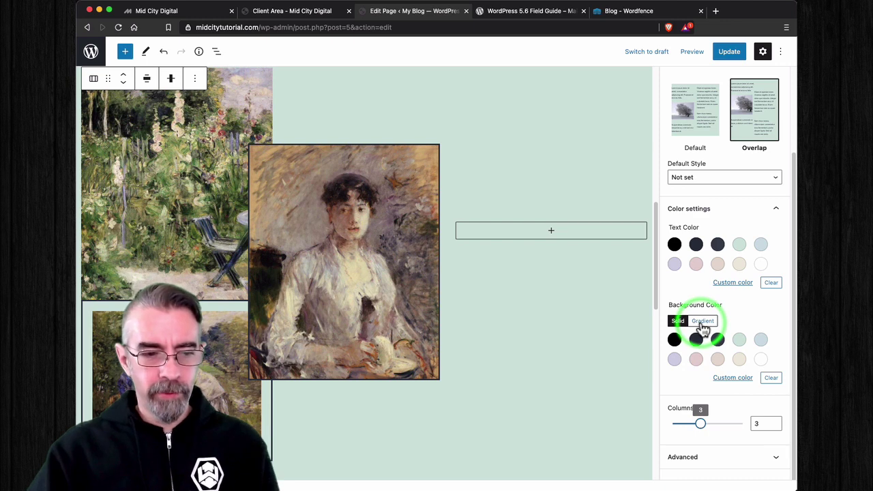
Step: Hide and re-show the Settings sidebar, then exit the editor via the WordPress logo
click(764, 53)
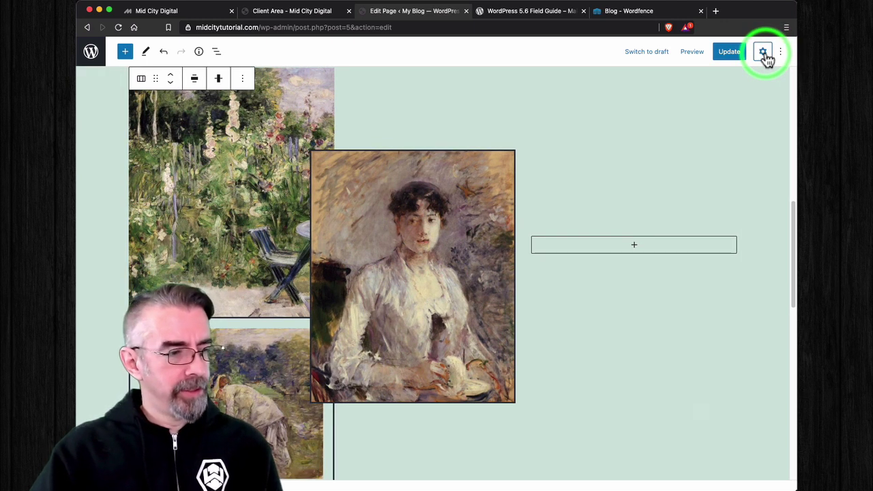
click(764, 53)
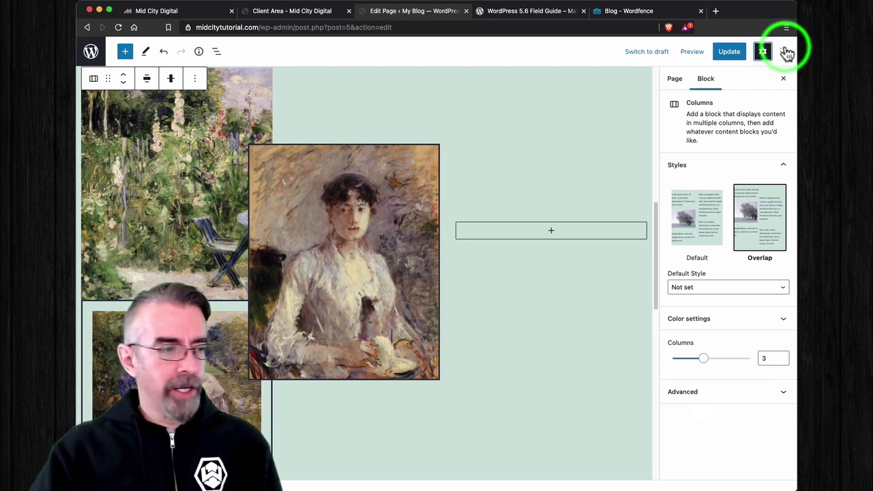
click(90, 51)
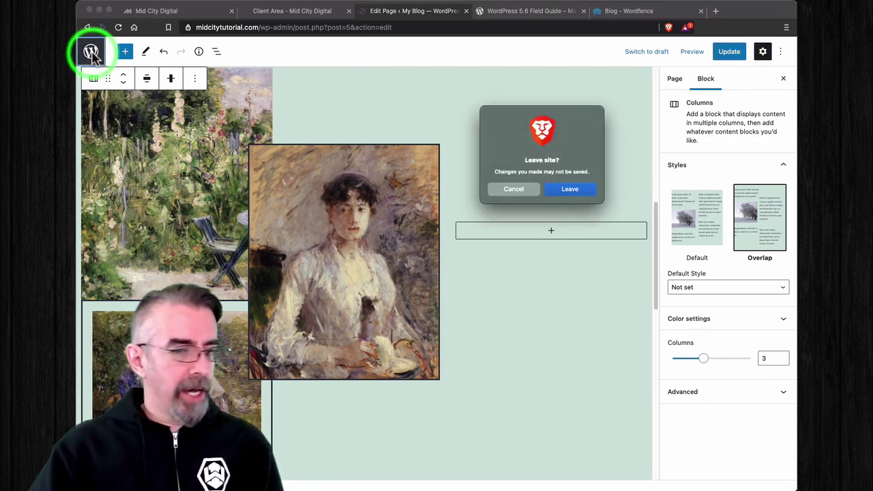
Step: Confirm Leave in the browser warning, discarding the unsaved page changes
click(581, 189)
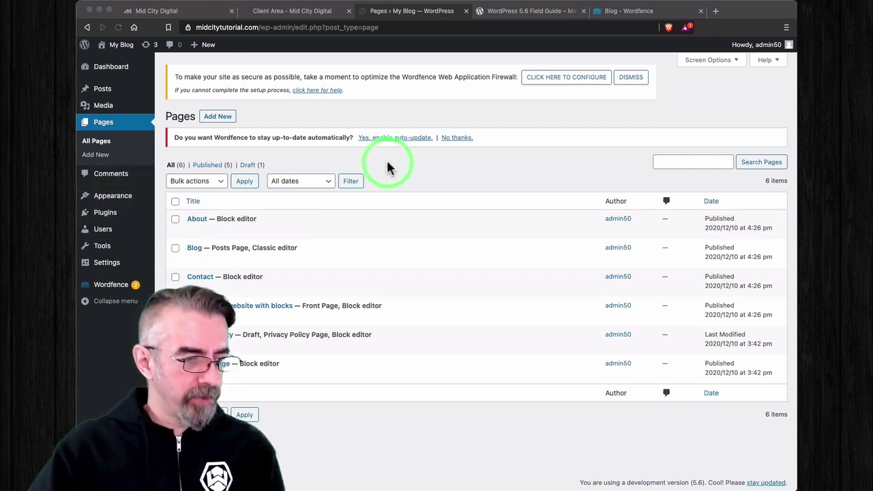
Step: Open the administrator's profile from Users and scroll down to Account Management and Wordfence Login Security
mouse_move(103, 228)
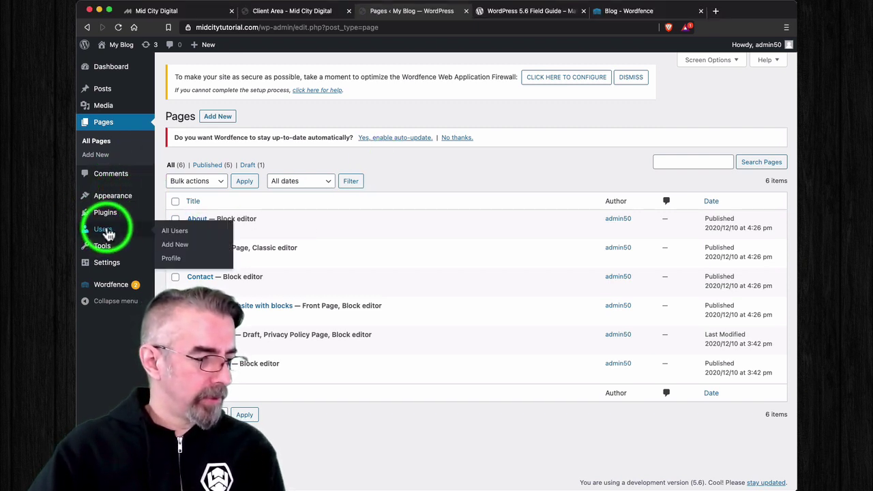
click(175, 232)
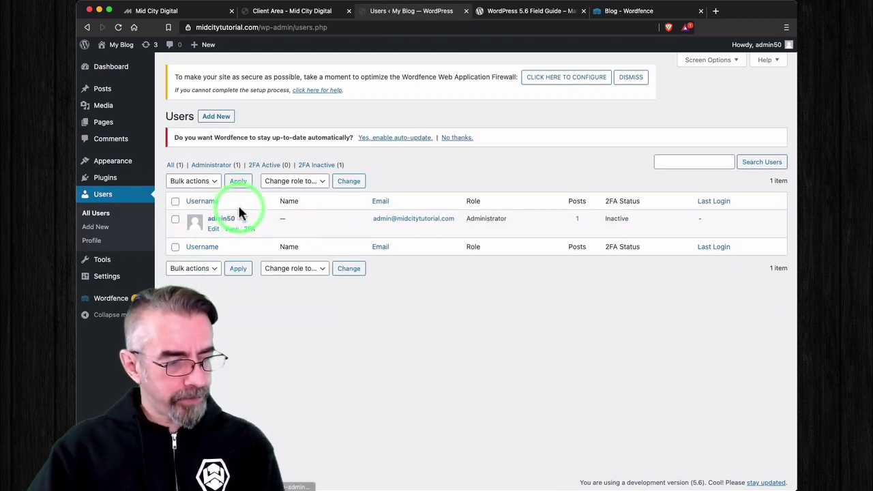
click(221, 219)
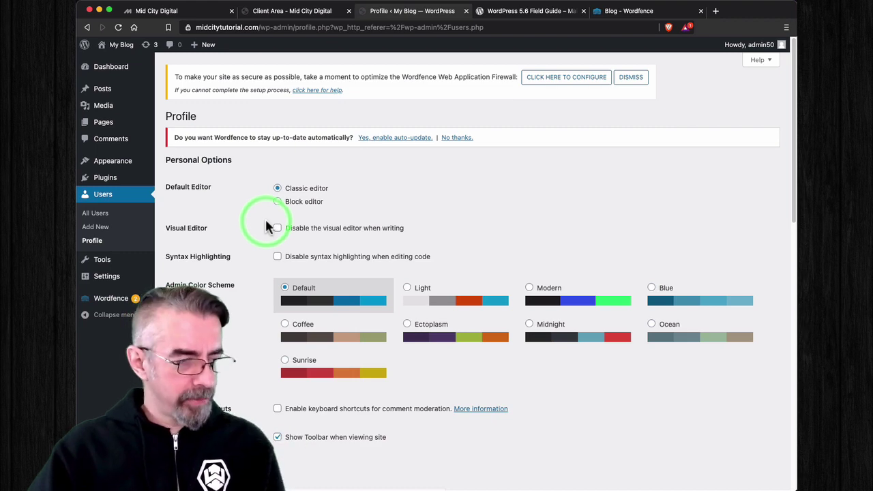
scroll(267, 227, down, 5)
scroll(251, 231, down, 5)
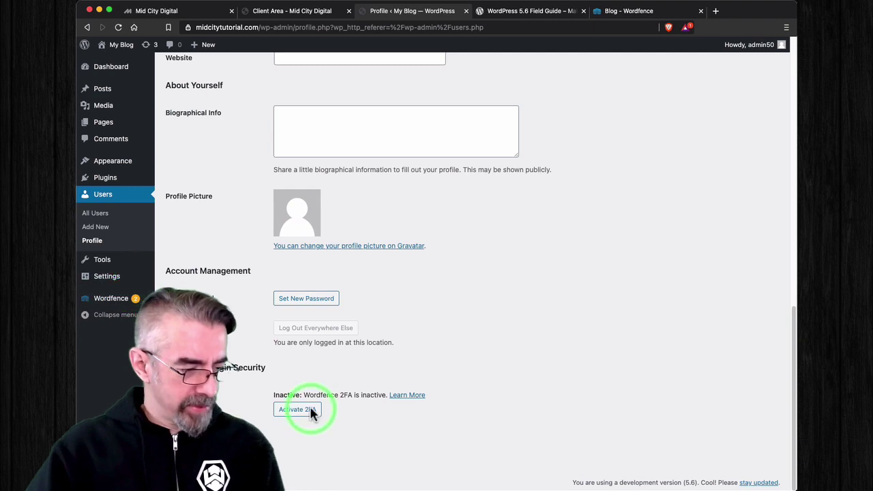
Step: Open the Wordfence Dashboard and dismiss its introduction tour
mouse_move(127, 304)
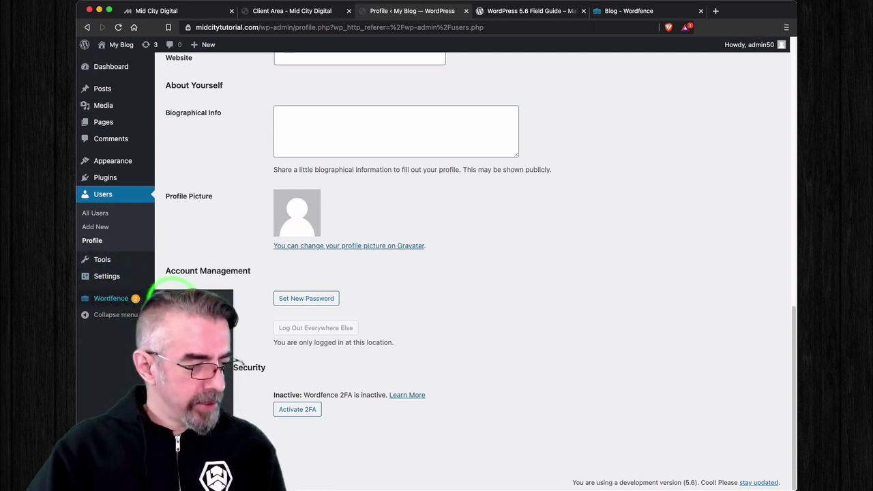
click(187, 302)
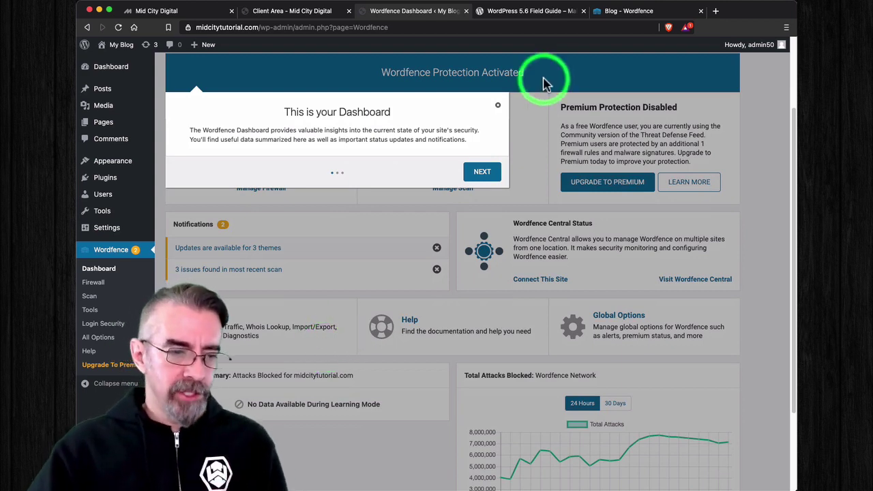
click(498, 106)
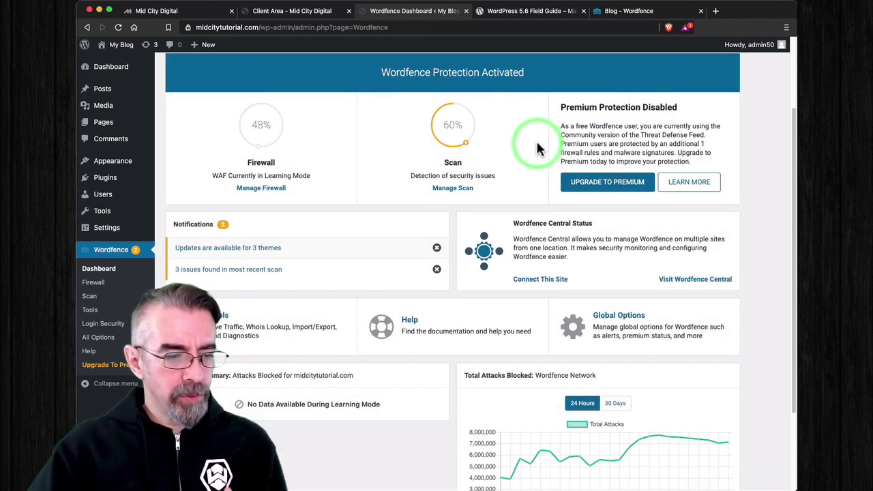
scroll(537, 148, up, 3)
scroll(538, 146, down, 5)
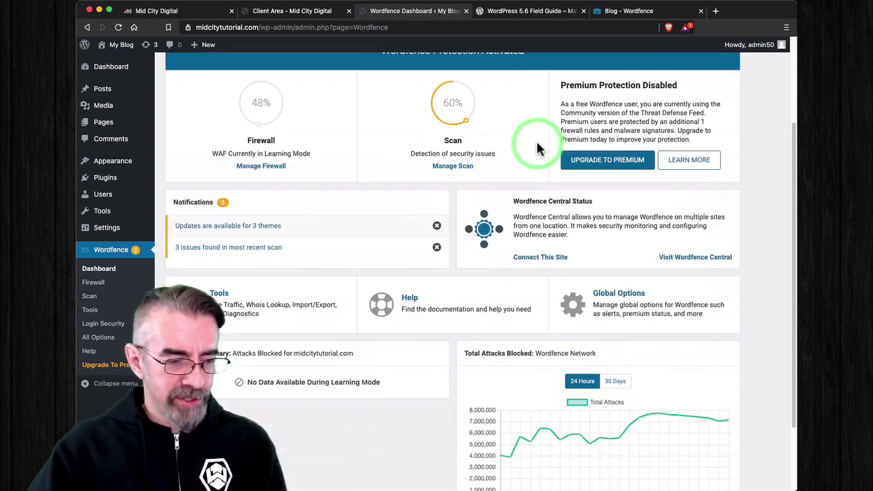
Step: Open All Firewall Options and scroll to brute force protection (20-attempt lockouts, 4-hour periods)
click(638, 217)
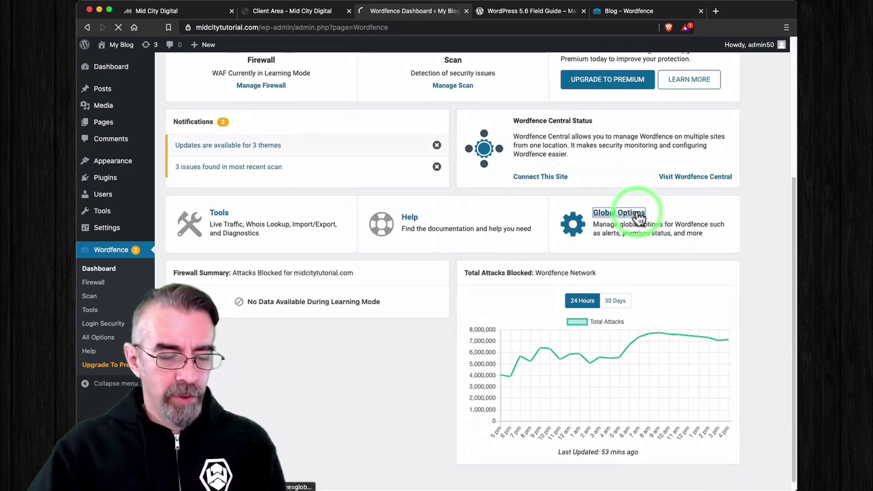
scroll(376, 225, down, 2)
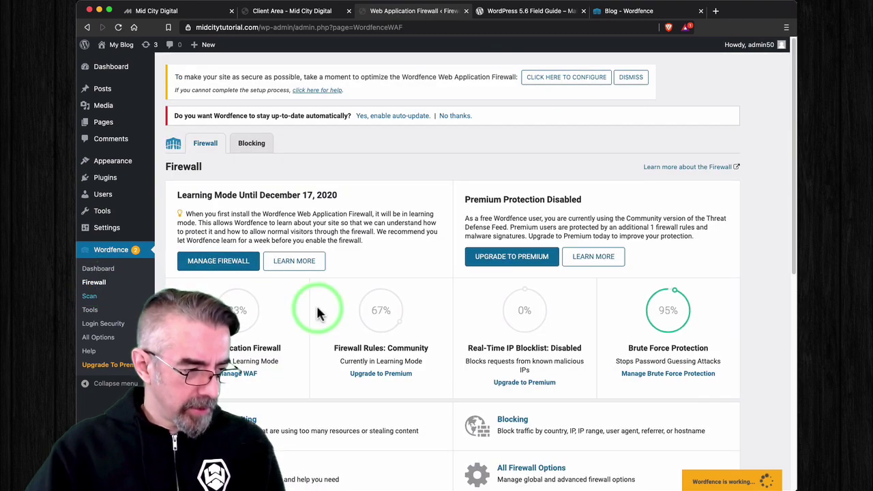
scroll(460, 318, down, 5)
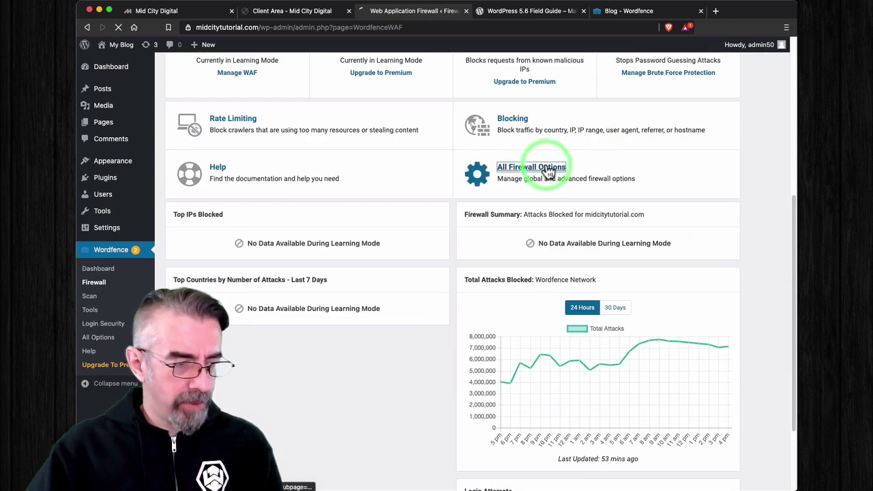
scroll(389, 228, down, 8)
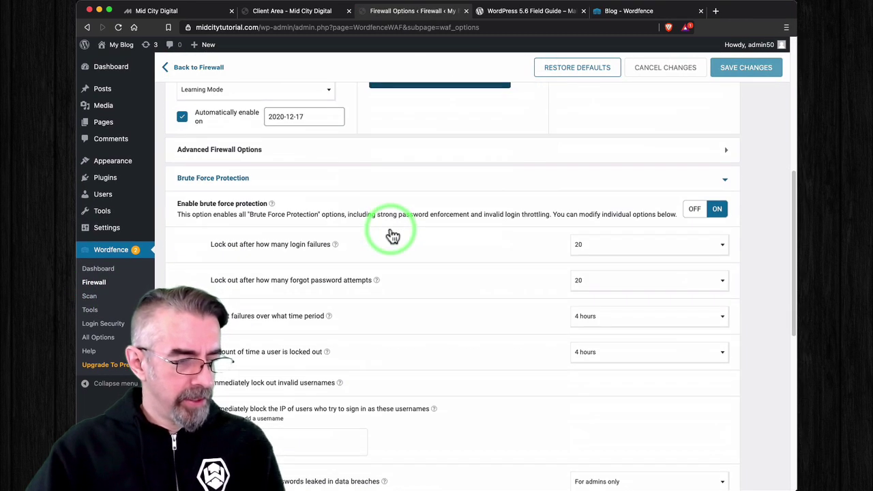
Step: Scroll to Additional Options and save the firewall options with application passwords left enabled
scroll(393, 236, down, 10)
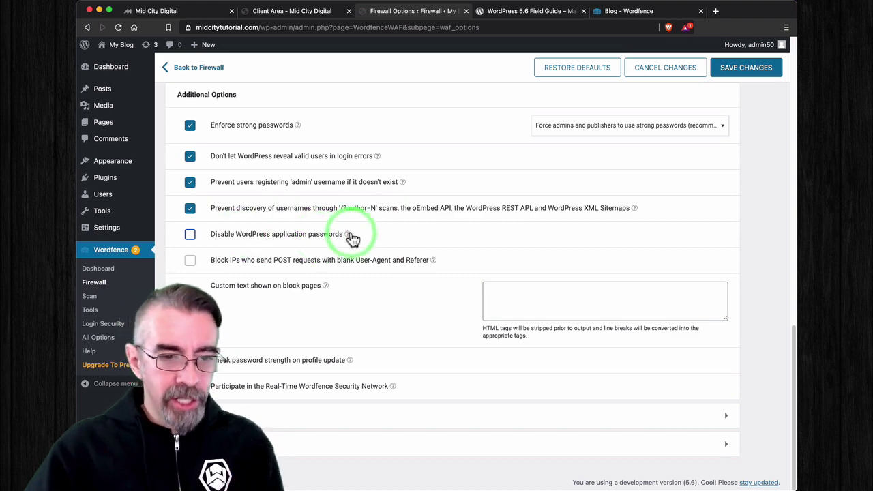
click(750, 68)
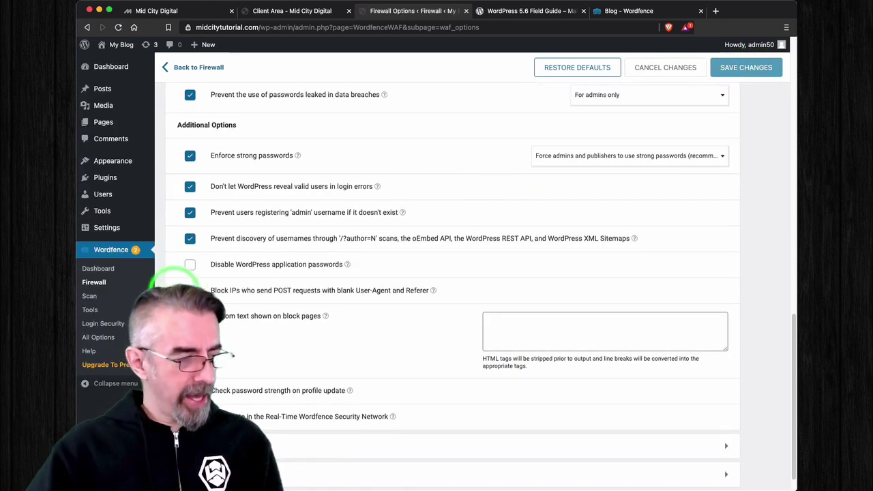
Step: Open Users > Profile and scroll through the admin profile settings
mouse_move(111, 195)
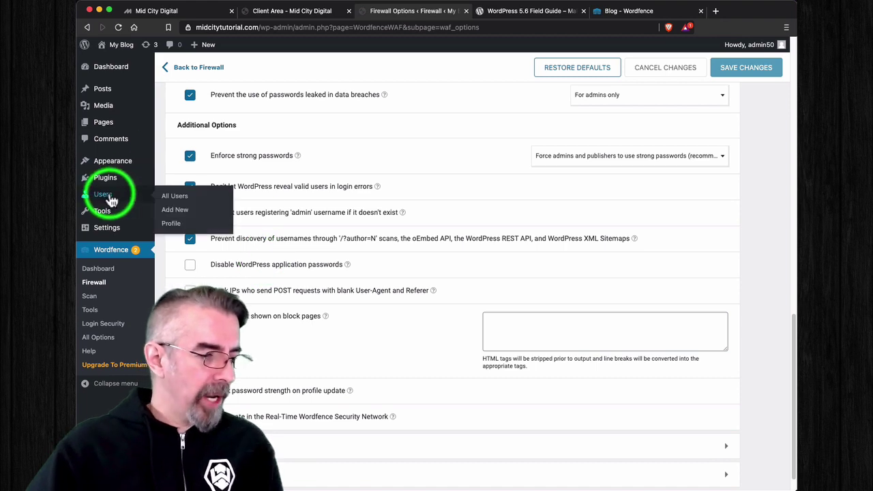
click(172, 196)
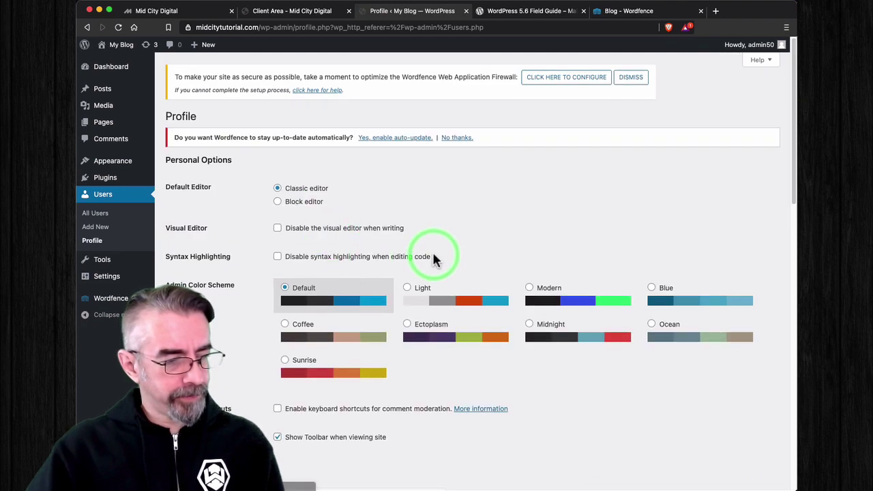
scroll(432, 253, down, 15)
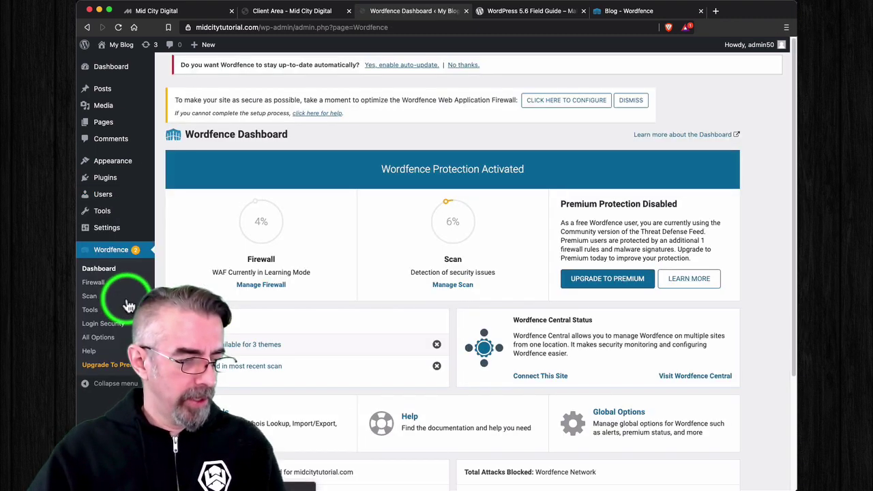
Step: Open Wordfence's All Firewall Options page and scroll through its settings
scroll(325, 343, down, 3)
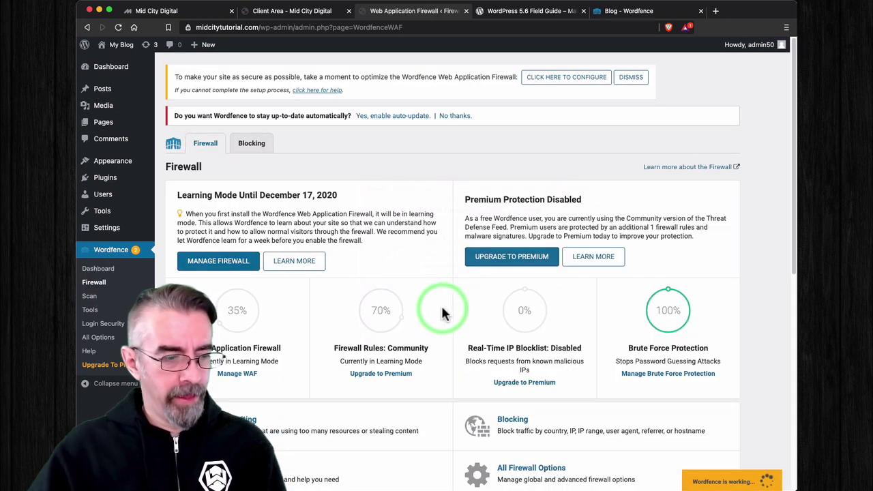
scroll(423, 307, down, 10)
scroll(519, 114, up, 2)
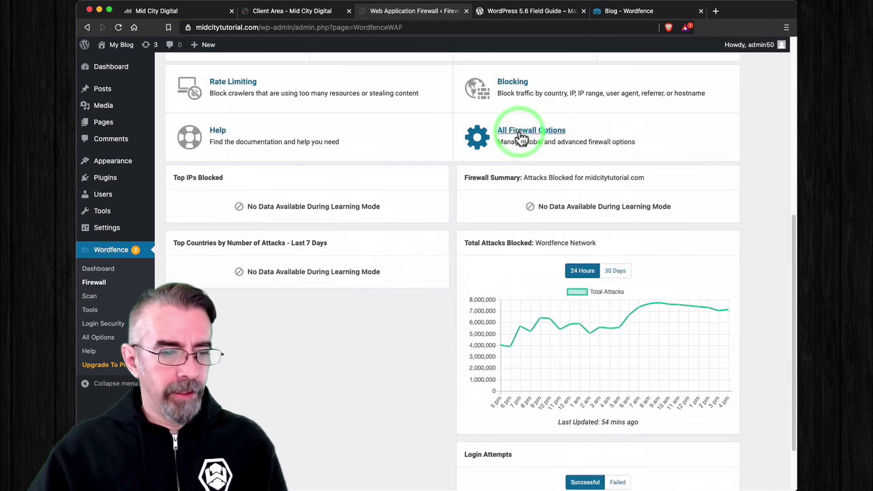
click(529, 136)
scroll(440, 249, down, 10)
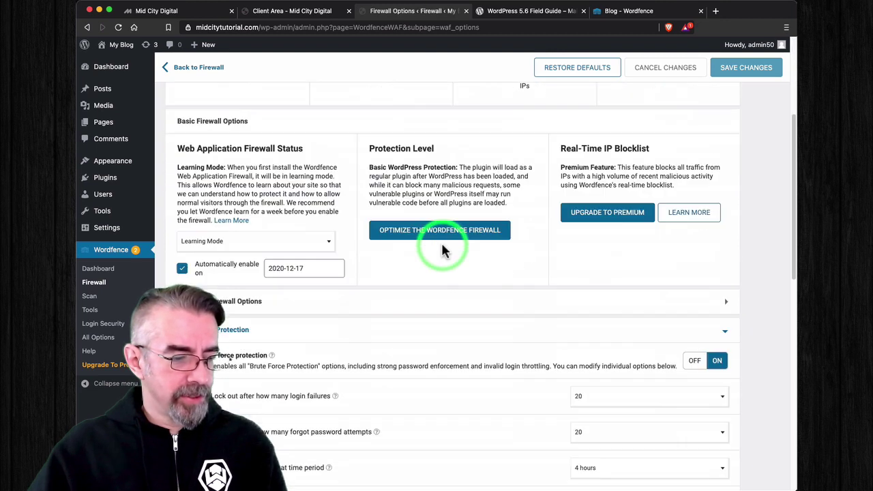
scroll(440, 249, up, 3)
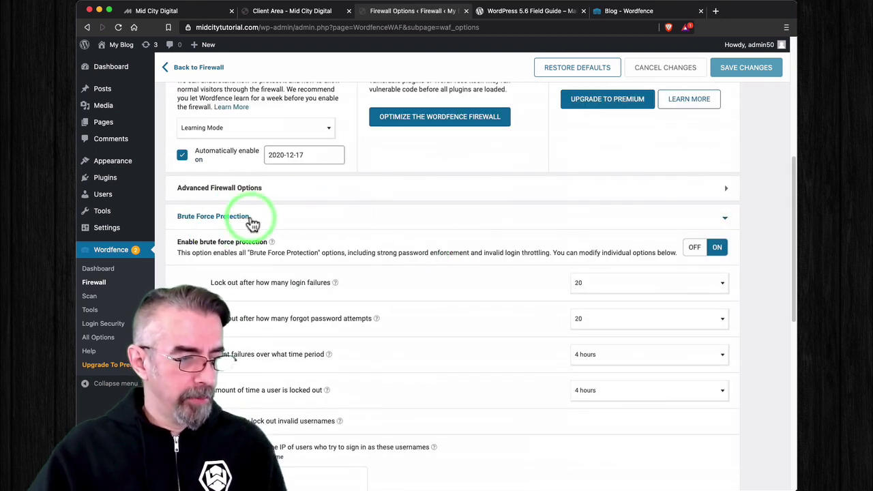
scroll(363, 282, down, 5)
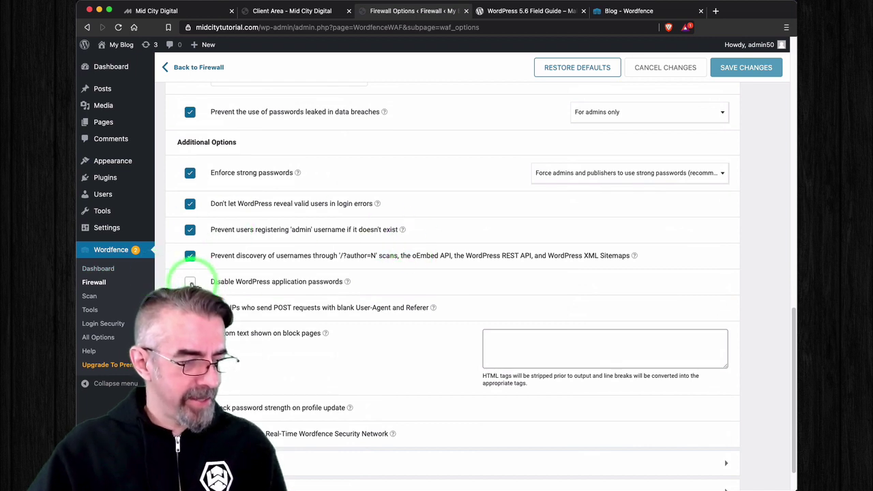
Step: Tick 'Disable WordPress application passwords' and save the firewall options
click(190, 281)
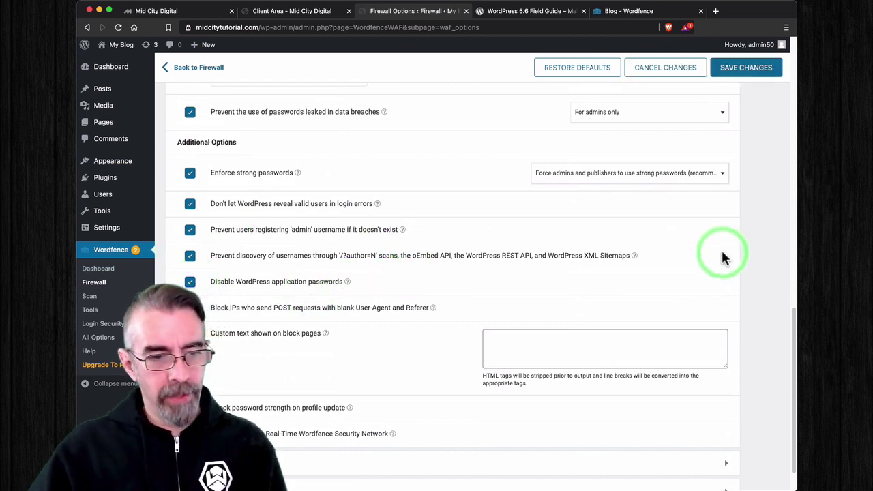
click(759, 74)
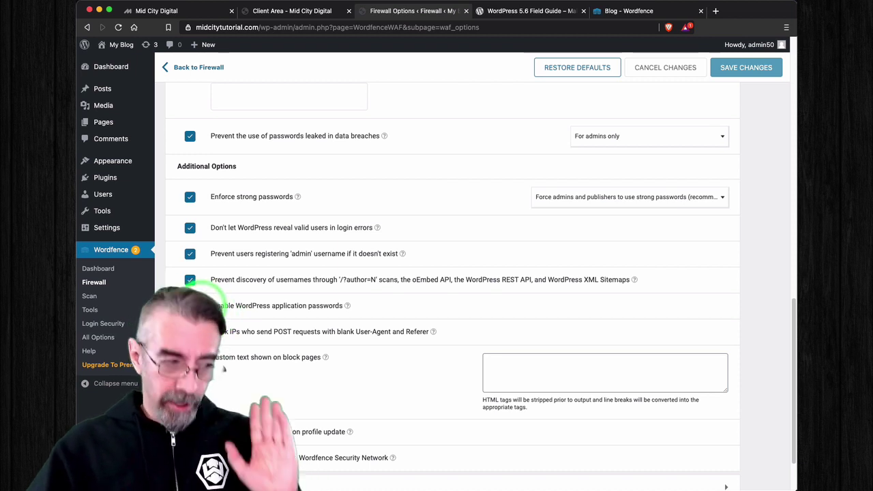
scroll(245, 311, up, 1)
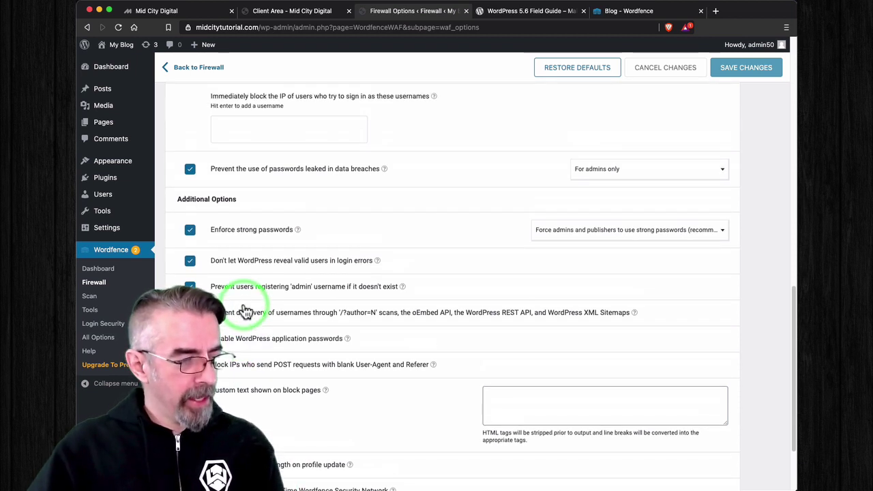
scroll(245, 310, up, 4)
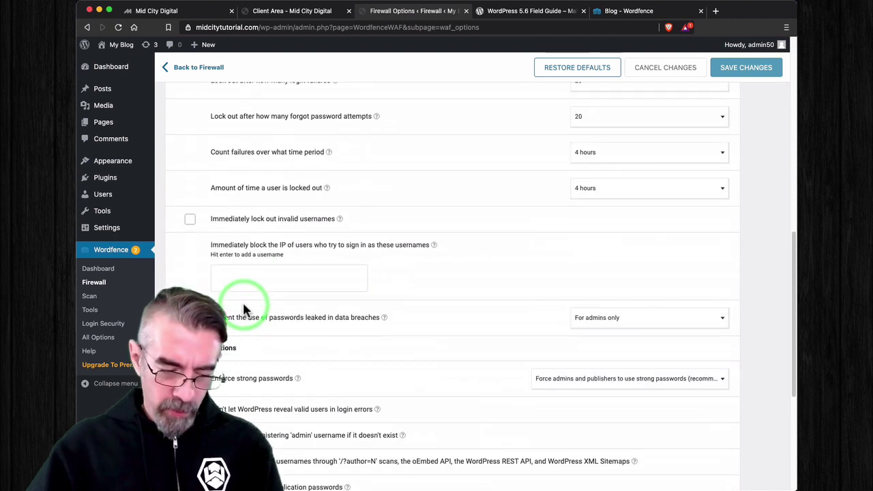
scroll(244, 311, up, 2)
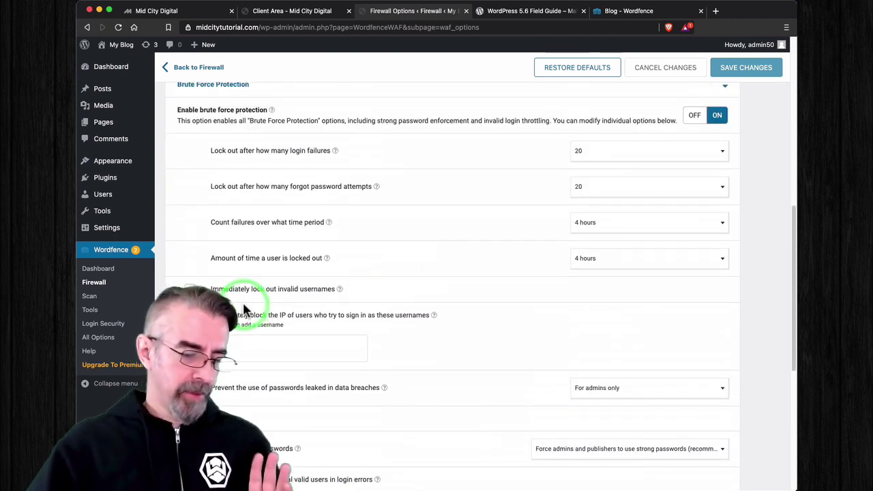
scroll(338, 326, up, 3)
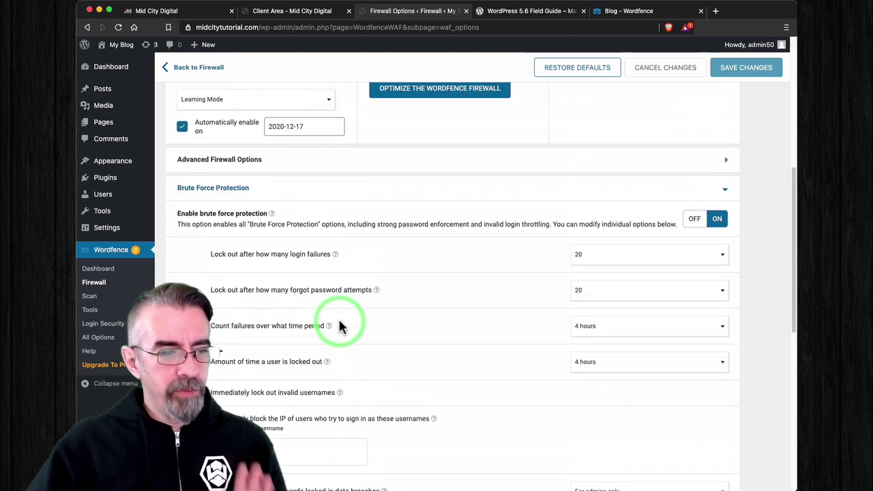
scroll(338, 323, up, 1)
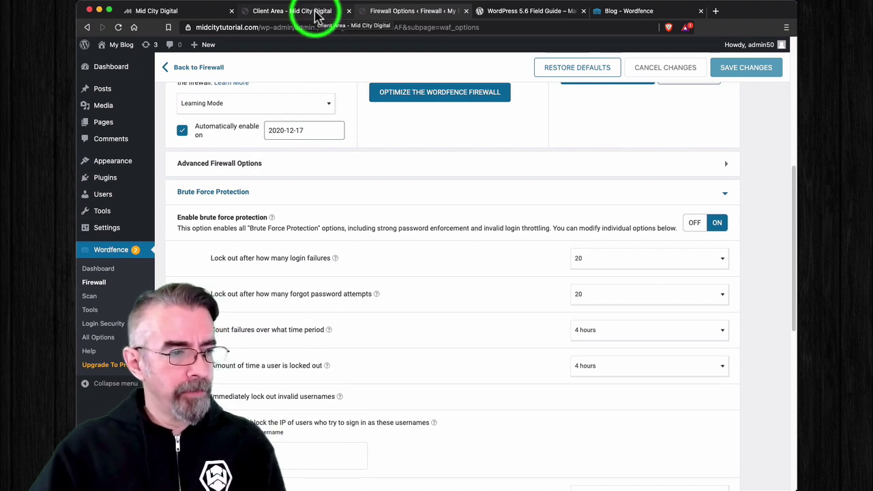
Step: Switch to the Mid City Digital Client Area tab showing Midcitysample.com's StartUp hosting details
click(316, 14)
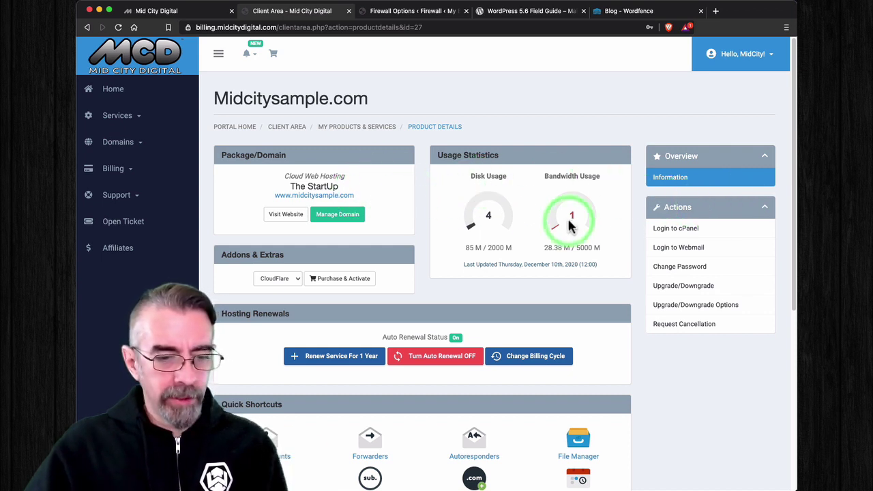
Step: Log in to cPanel for the hosting account and scroll down its home page
click(682, 229)
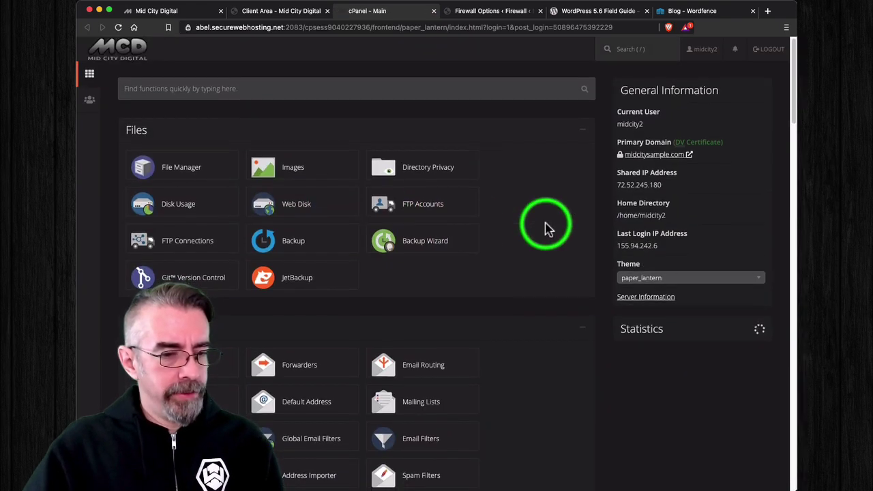
scroll(545, 227, down, 5)
scroll(545, 227, down, 6)
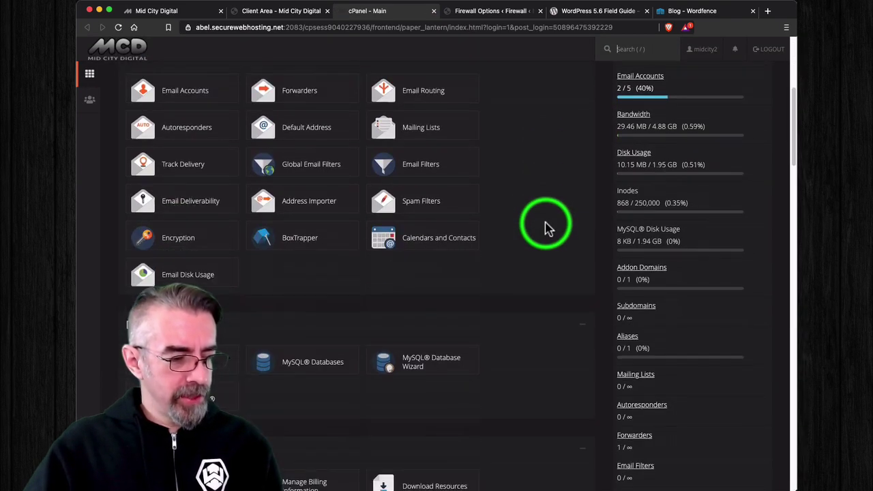
scroll(545, 227, down, 4)
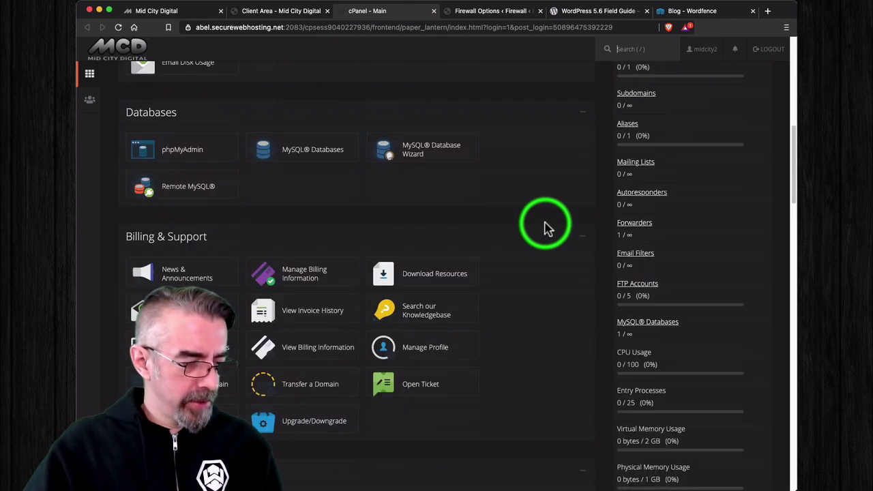
scroll(546, 227, down, 1)
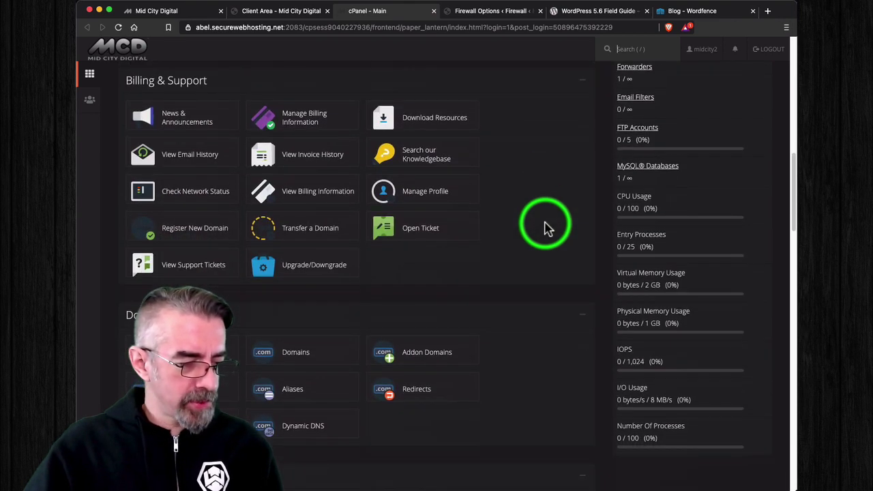
scroll(546, 227, down, 3)
scroll(545, 227, down, 10)
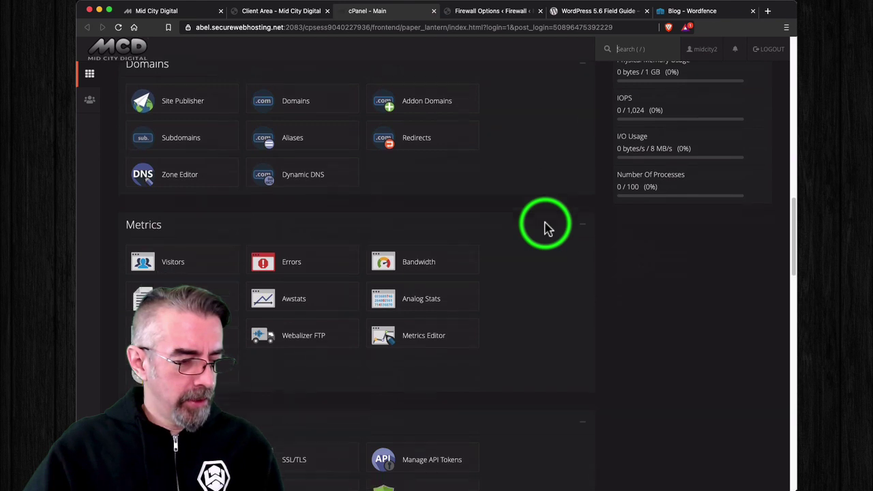
scroll(545, 227, down, 3)
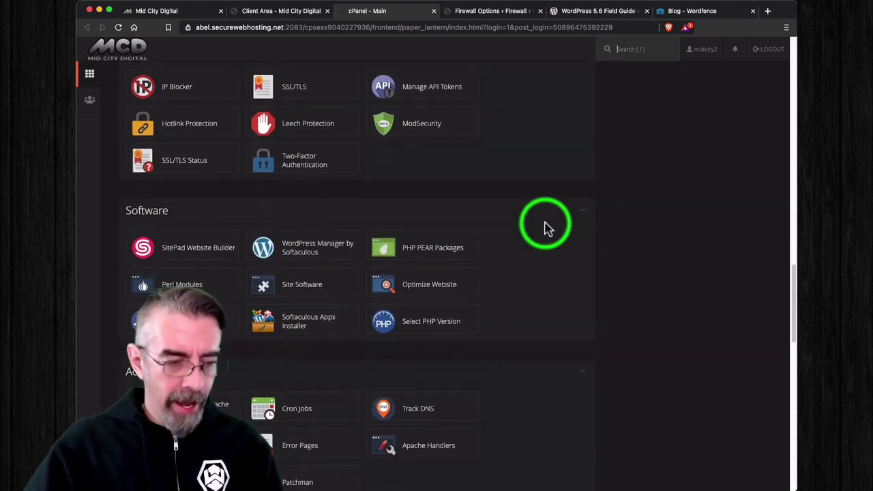
scroll(545, 227, down, 2)
scroll(398, 150, up, 1)
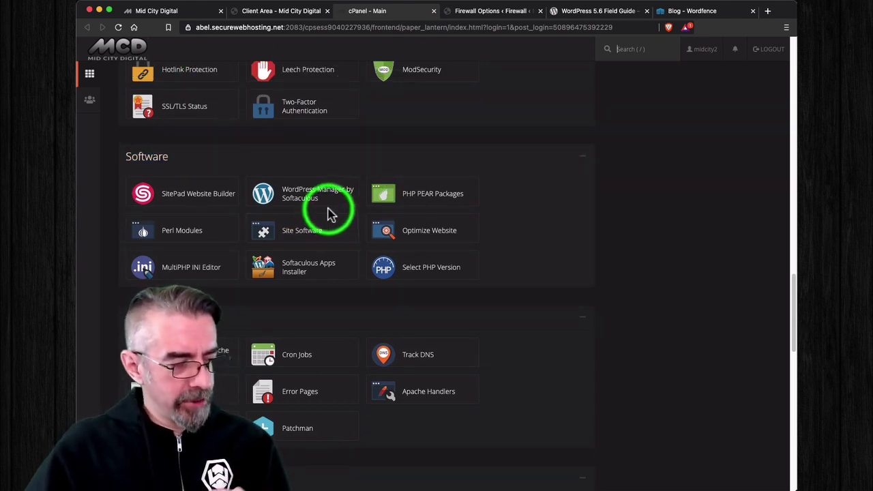
Step: Go to Softaculous Apps Installer and bring its scripts list, such as WordPress, Joomla and phpBB, into view
click(303, 274)
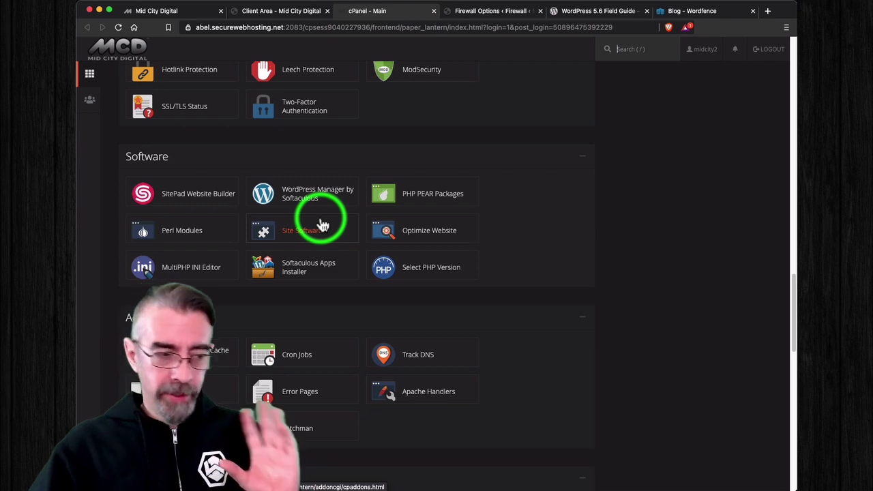
scroll(205, 293, down, 1)
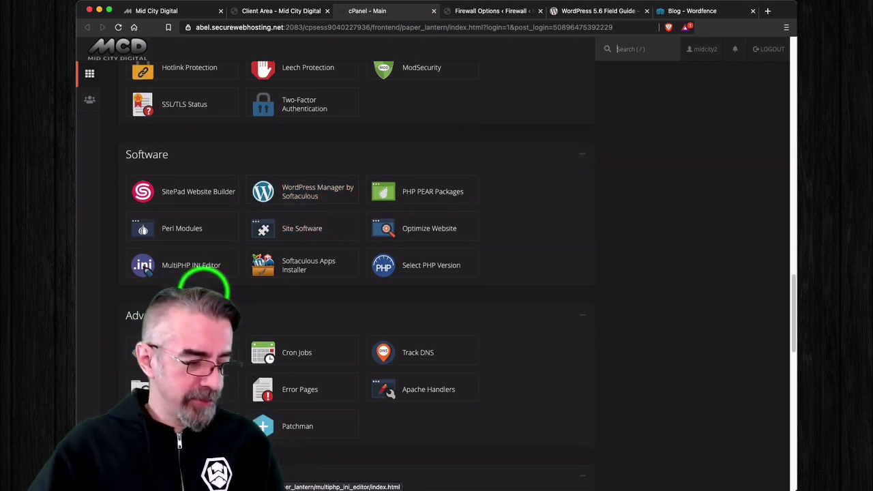
scroll(205, 293, down, 12)
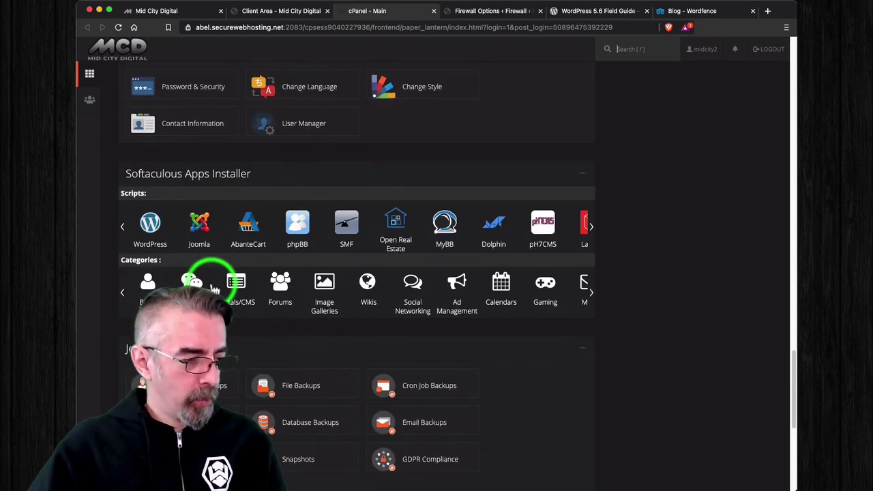
scroll(218, 283, up, 3)
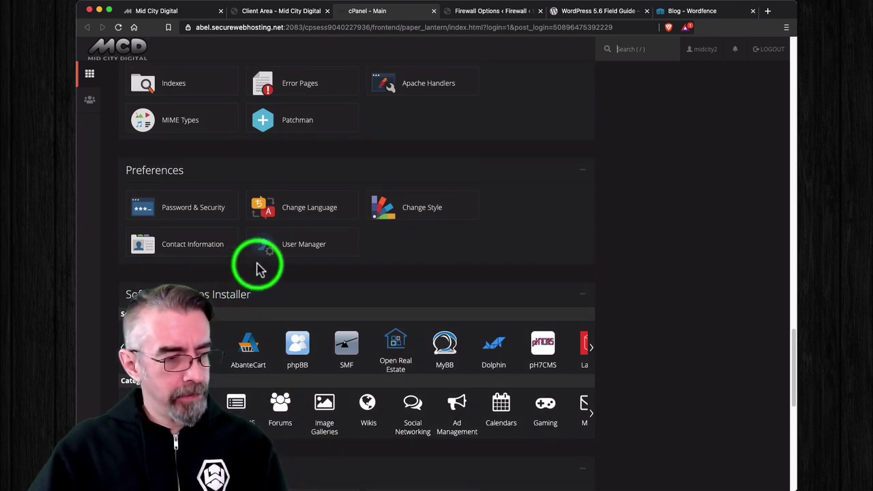
scroll(257, 267, up, 4)
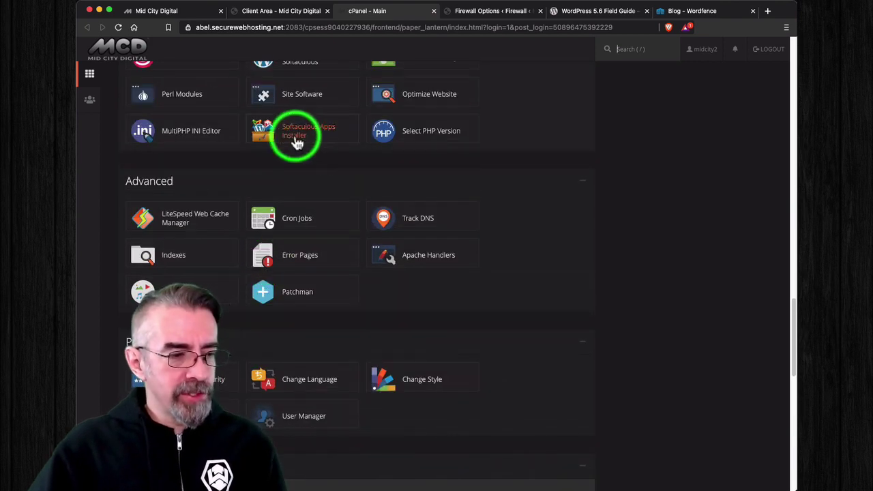
scroll(307, 133, down, 1)
scroll(304, 132, down, 5)
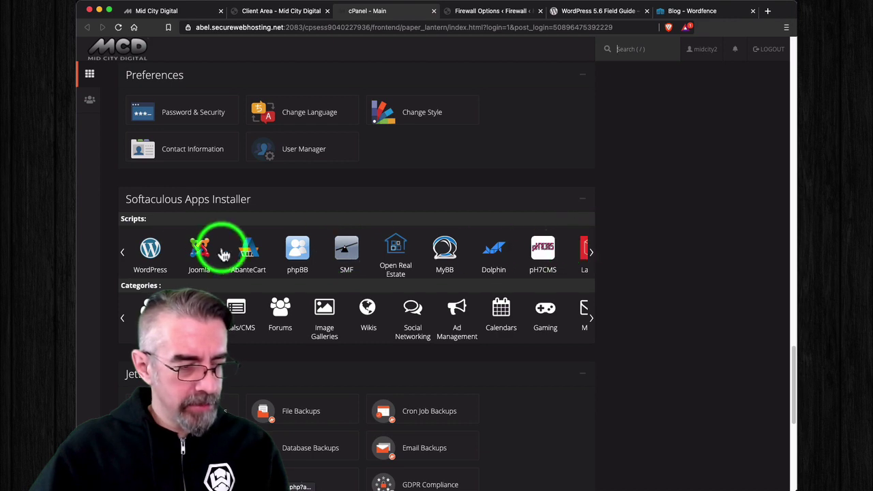
Step: Open Softaculous's WordPress overview page listing versions 5.6 through 4.9.16
click(150, 250)
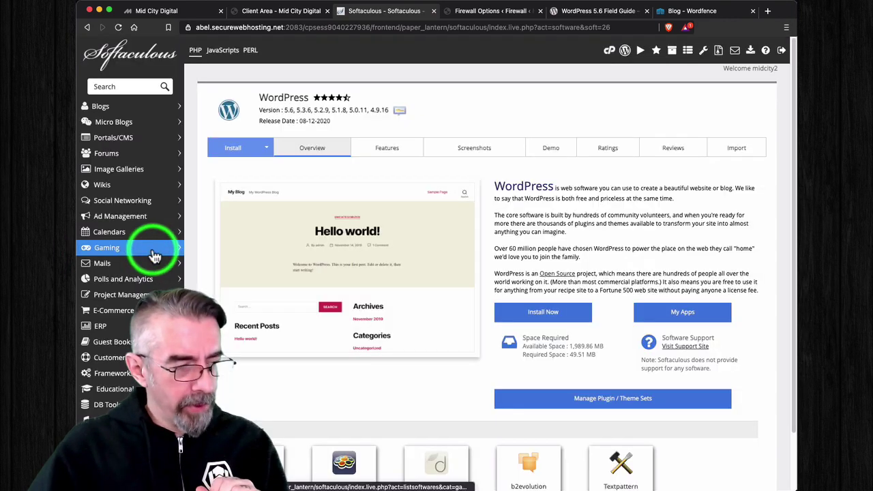
scroll(508, 221, down, 2)
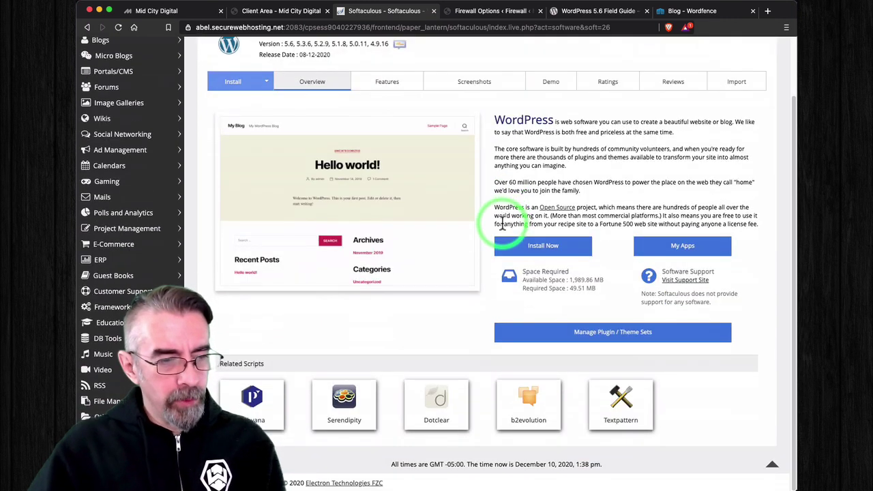
scroll(502, 224, up, 2)
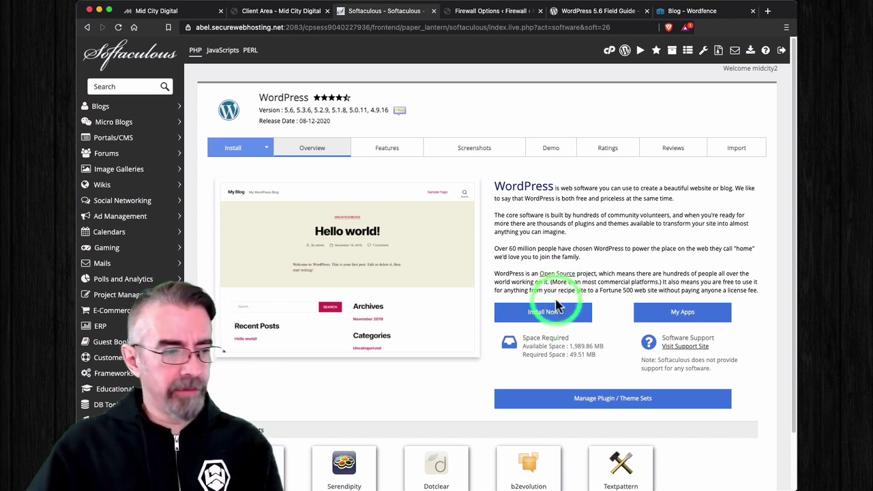
Step: Start a WordPress install with version 5.3.6 and an empty In Directory field
click(555, 313)
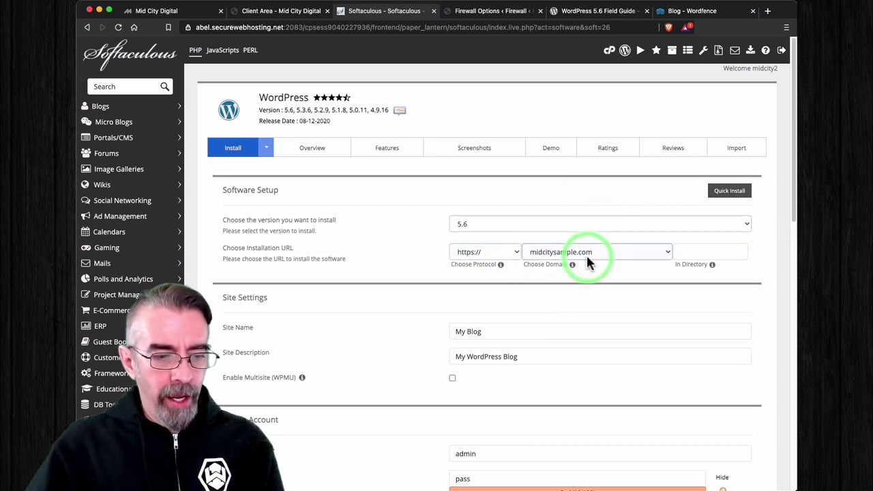
click(685, 225)
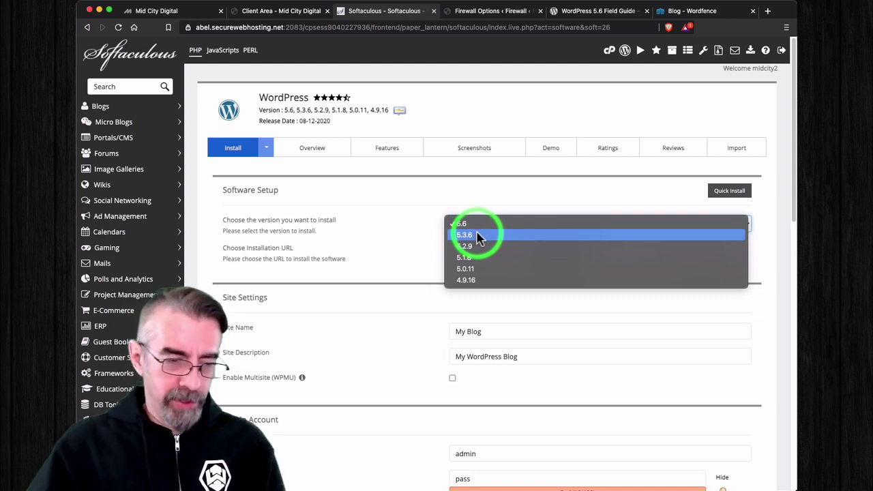
click(480, 238)
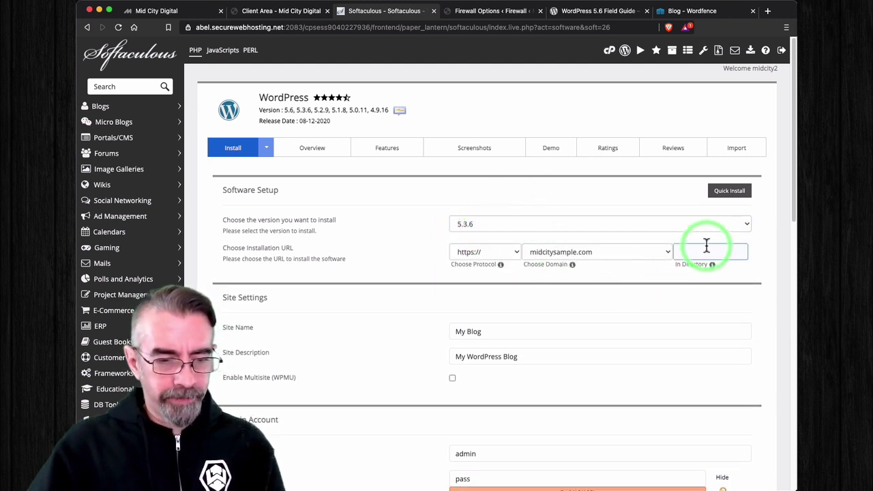
click(684, 253)
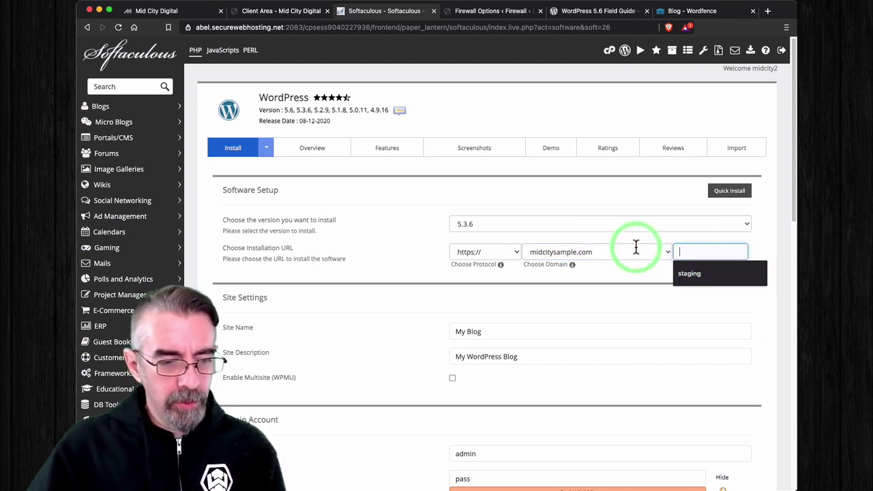
click(393, 222)
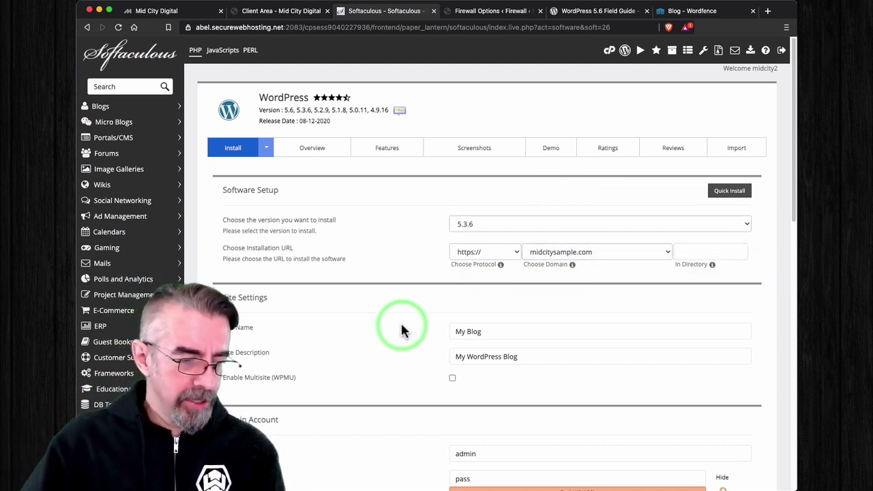
Step: Edit the admin username and generate a Strong (65/100) admin password
scroll(401, 331, down, 2)
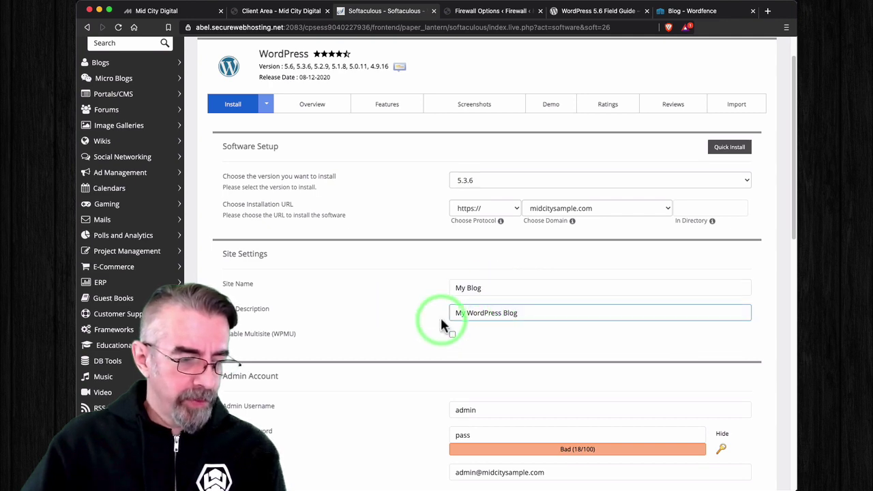
scroll(402, 299, down, 3)
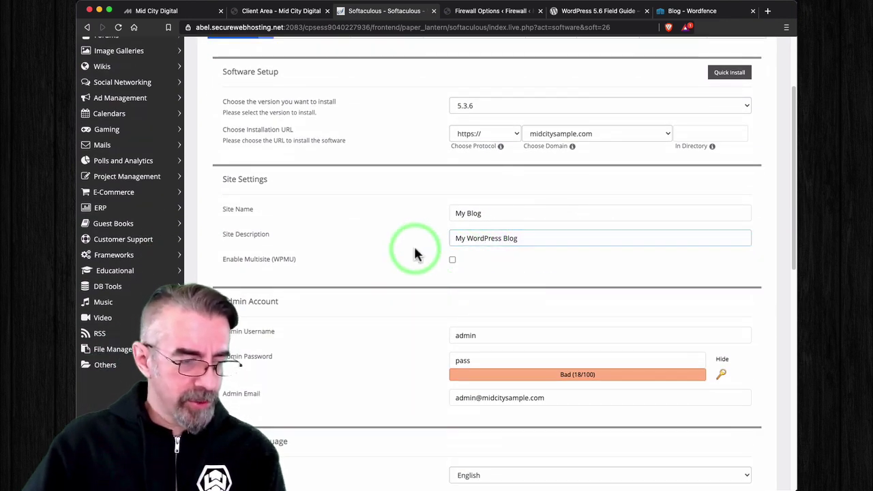
scroll(365, 282, down, 3)
click(490, 266)
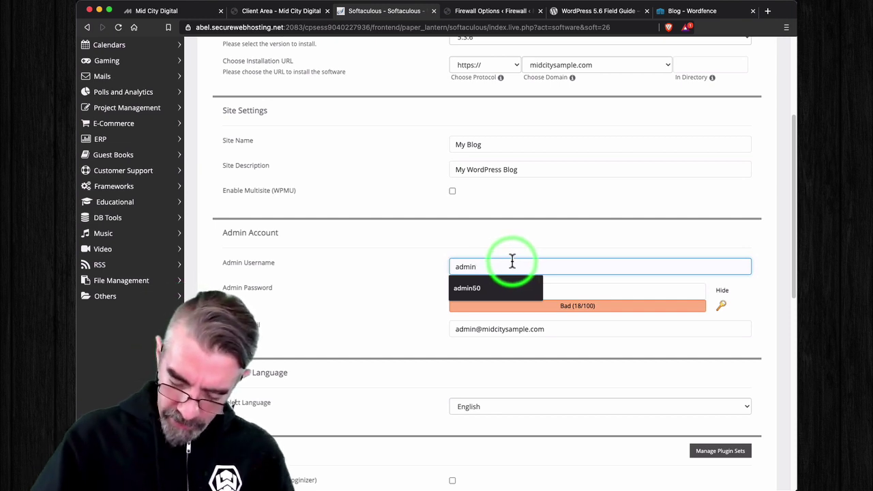
text(25)
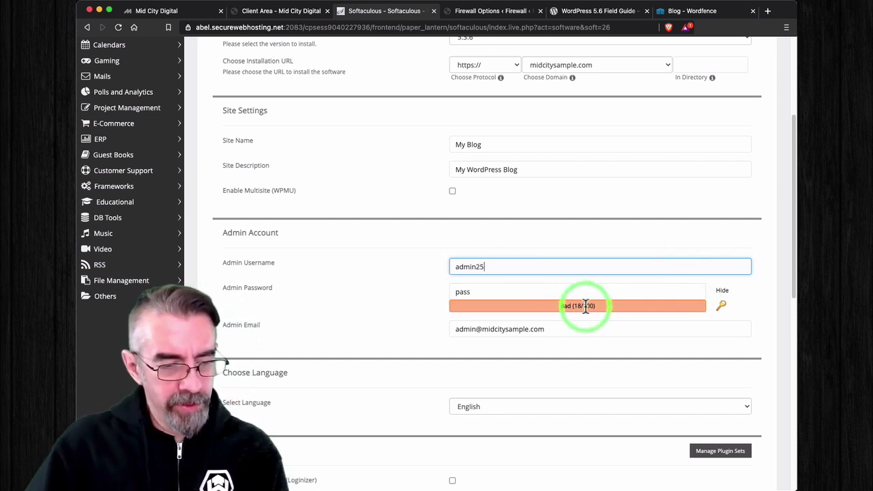
click(722, 305)
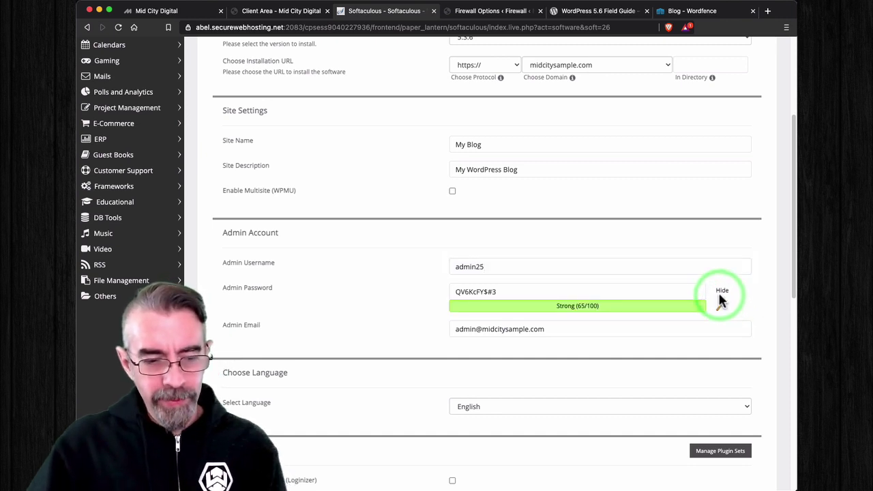
drag(440, 287, 518, 283)
click(391, 285)
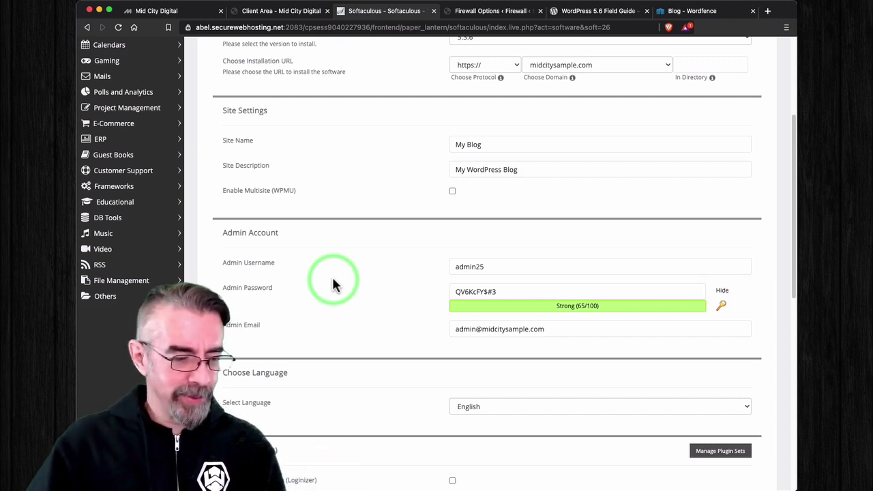
Step: Include the Classic Editor plugin in the WordPress install
scroll(334, 283, down, 4)
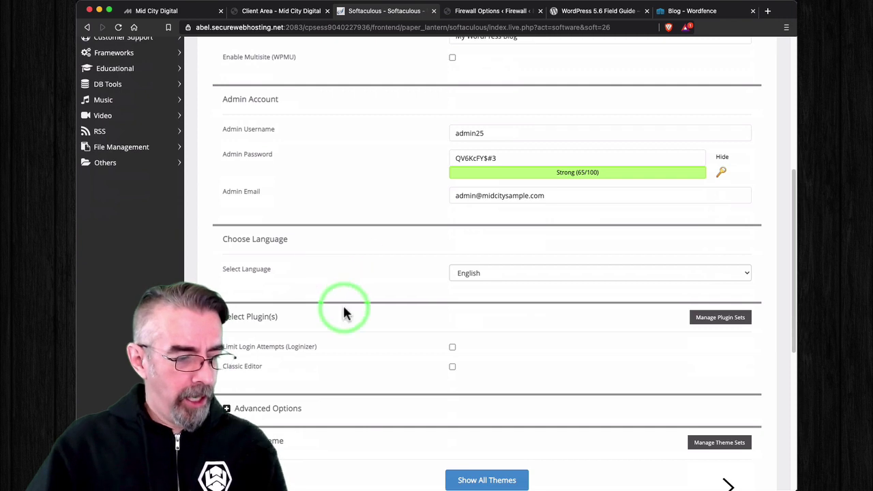
scroll(360, 288, down, 2)
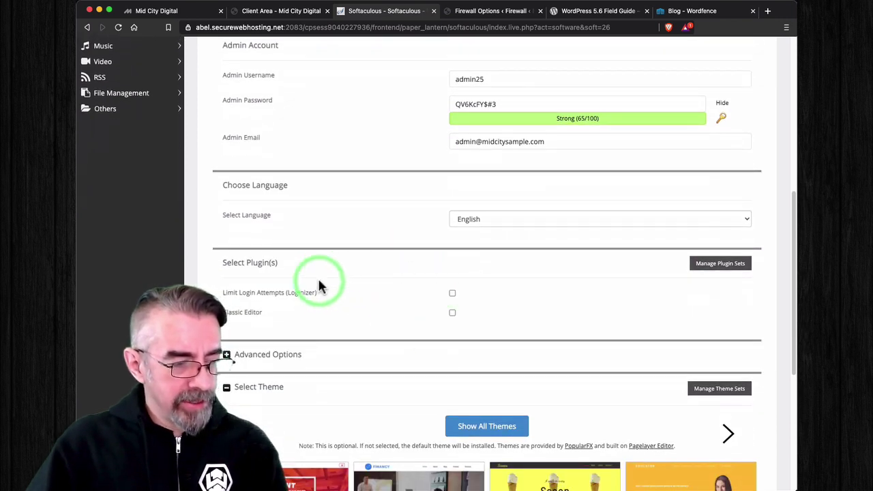
click(452, 311)
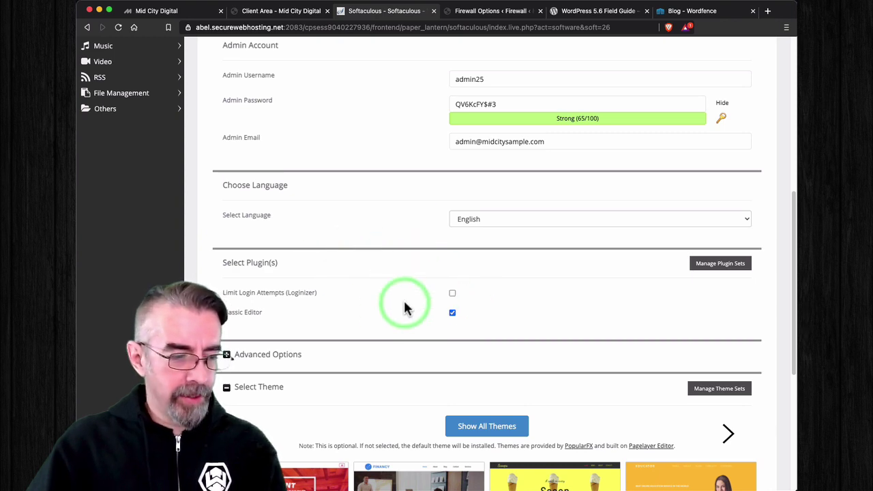
Step: Expand Advanced Options and keep database wp53207, prefix wpaf_ and auto upgrade off
click(326, 358)
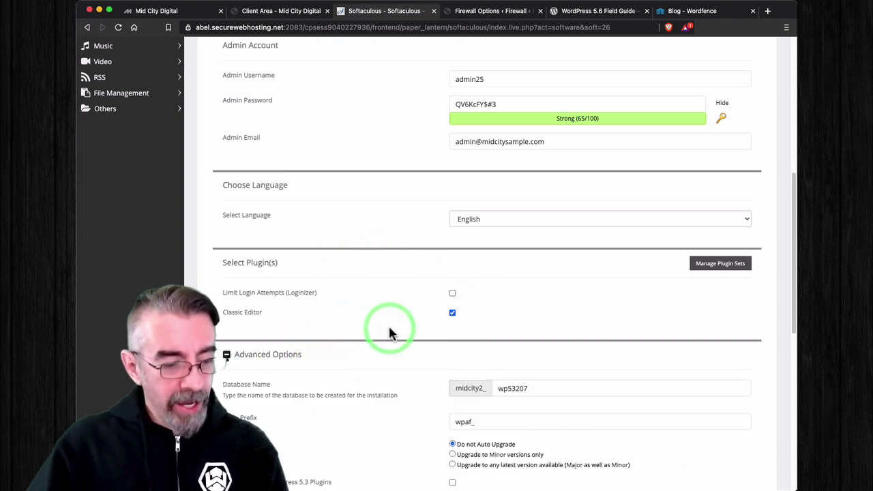
scroll(389, 334, down, 5)
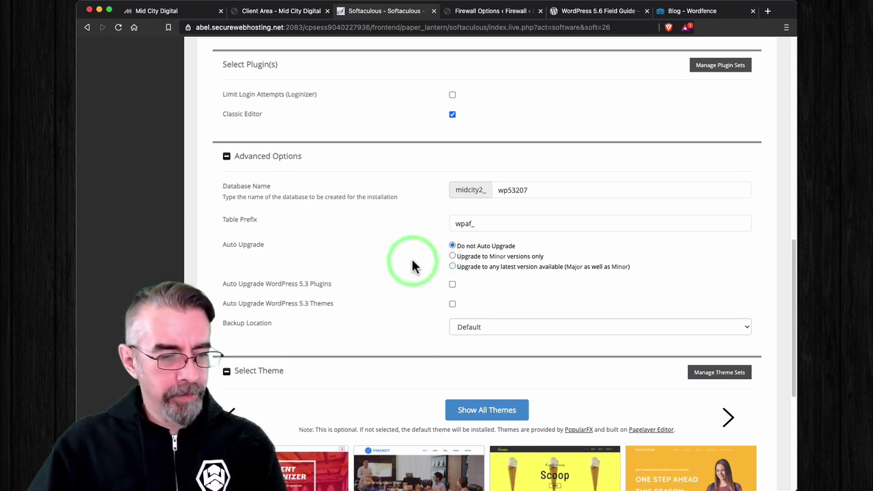
scroll(412, 264, down, 2)
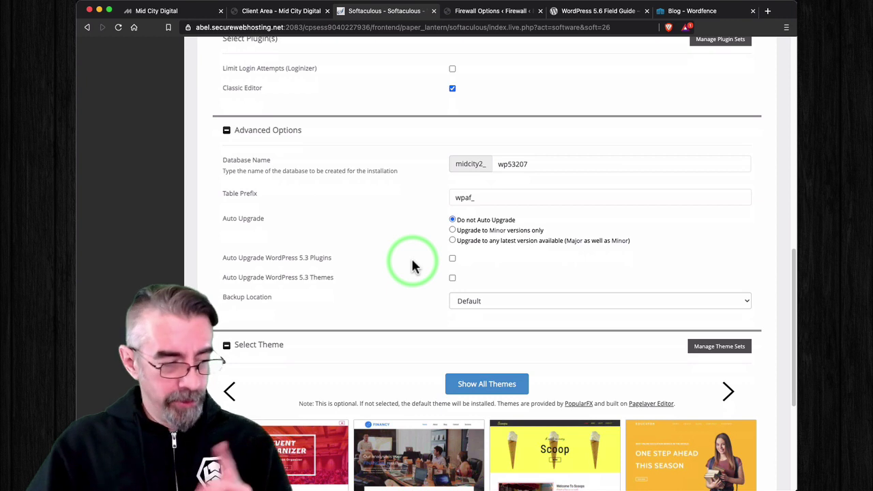
scroll(413, 264, down, 1)
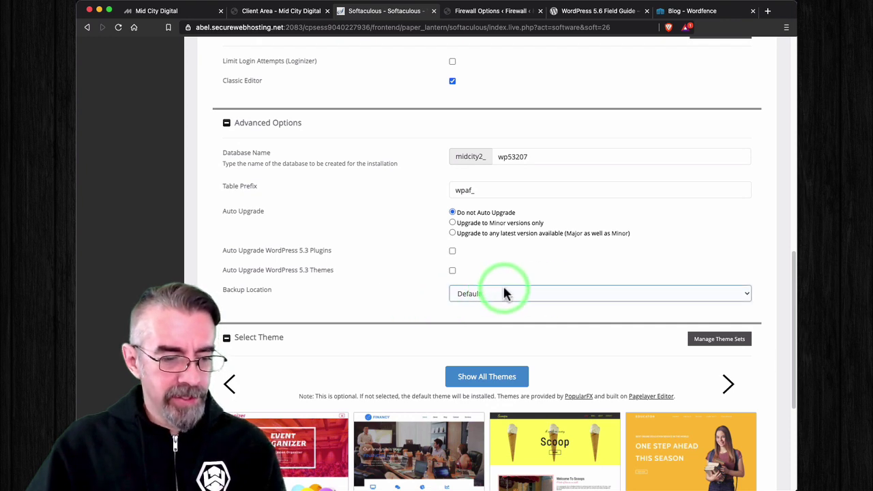
scroll(504, 293, down, 5)
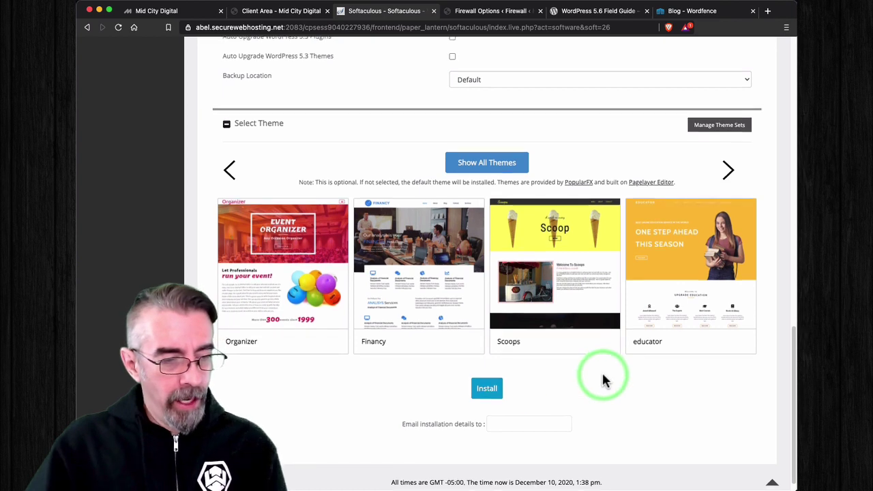
scroll(603, 375, down, 1)
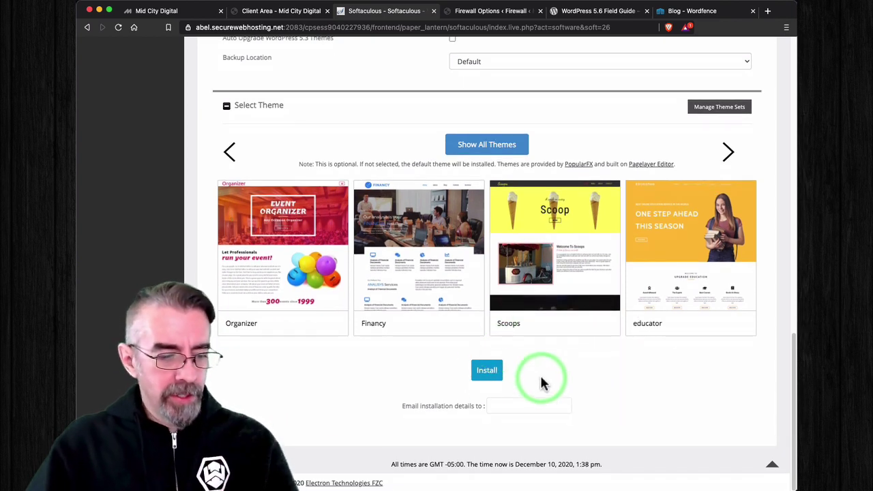
Step: Install WordPress 5.3 and open the midcitysample.com site link in a new tab
click(491, 373)
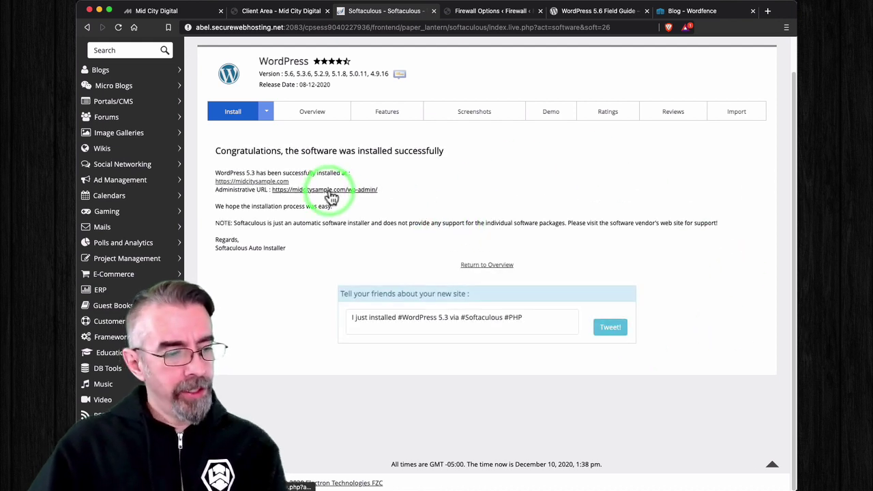
right_click(261, 183)
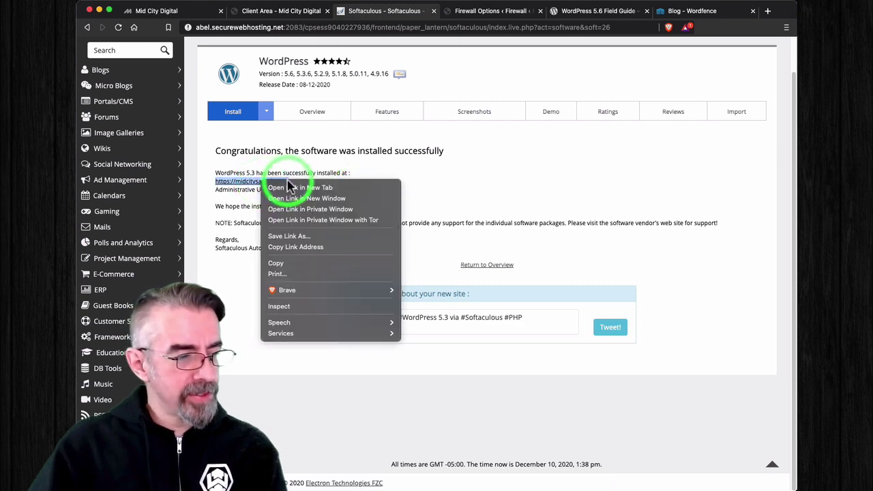
click(294, 187)
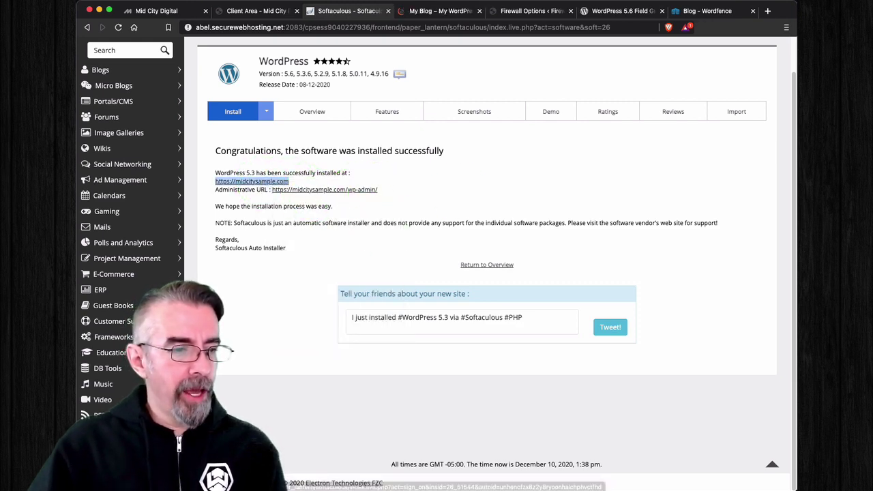
Step: Switch to the midcitysample.com tab and scroll through the My Blog 'Hello world!' front page
click(444, 12)
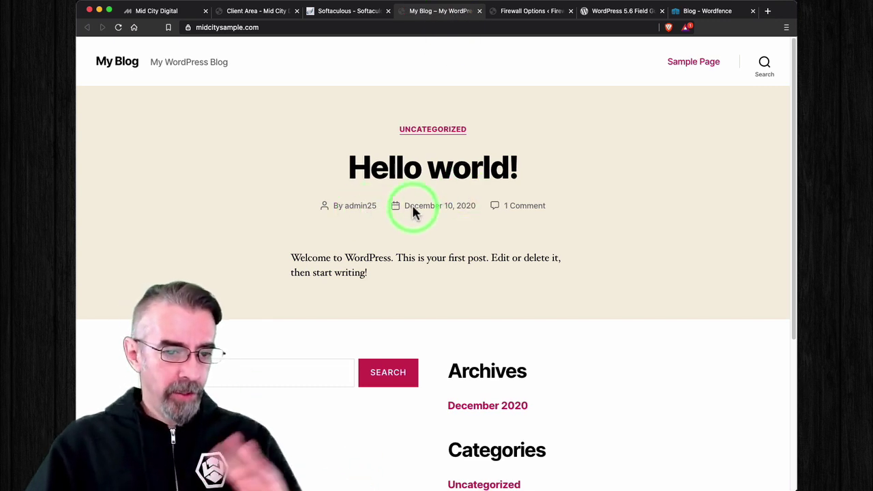
scroll(563, 171, down, 3)
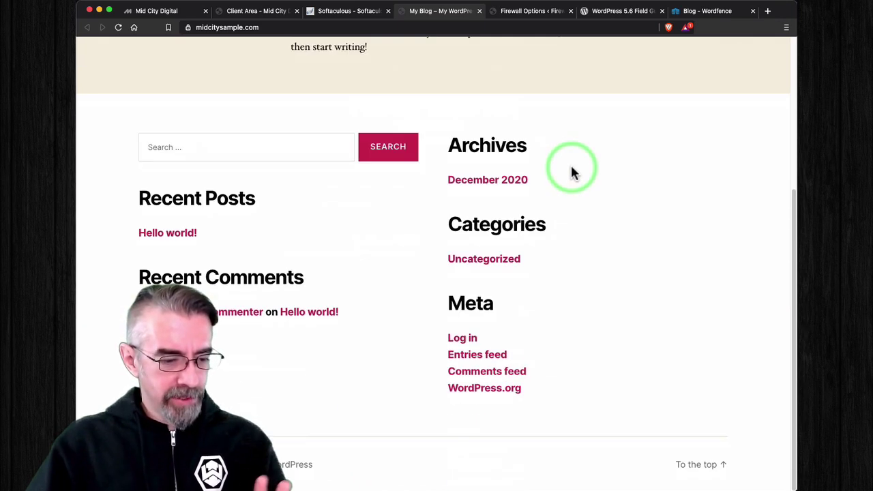
scroll(571, 171, up, 3)
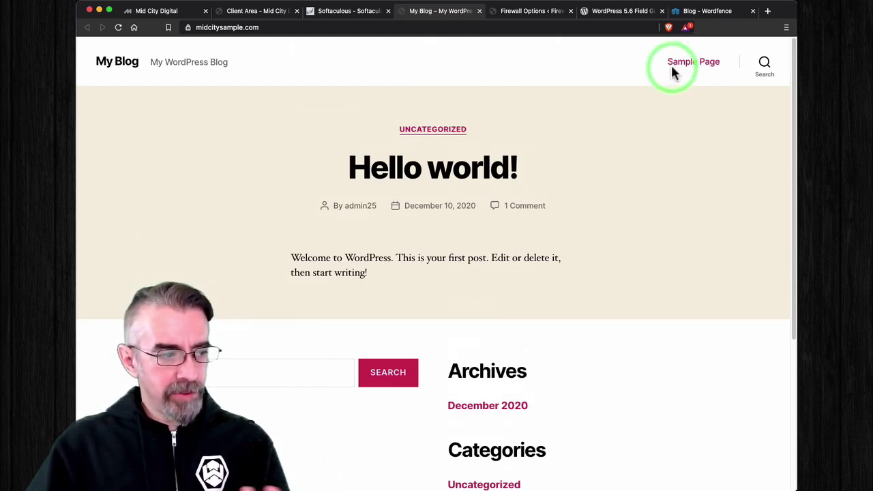
scroll(577, 164, down, 1)
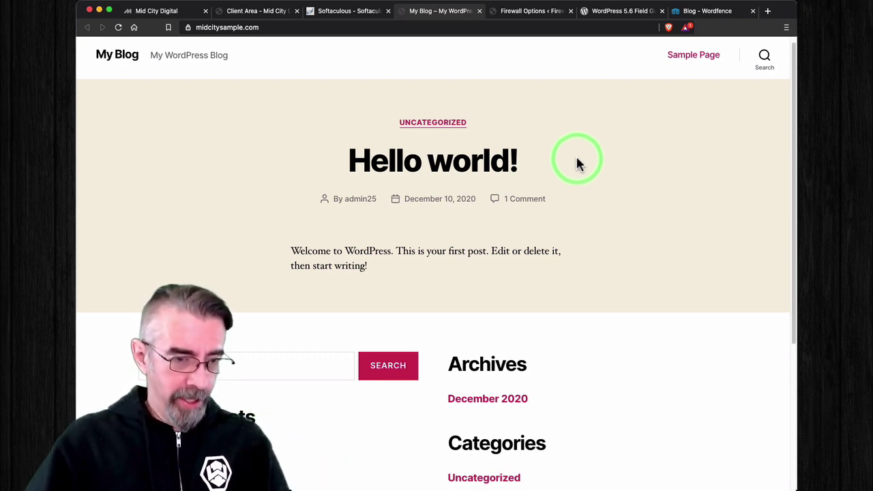
Step: Close the My Blog tab and open the Administrative URL dashboard in a new tab
click(354, 15)
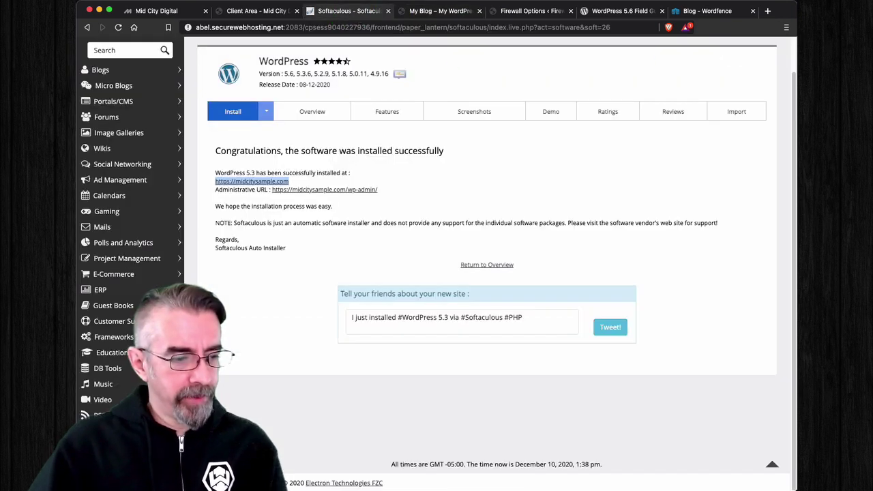
click(479, 11)
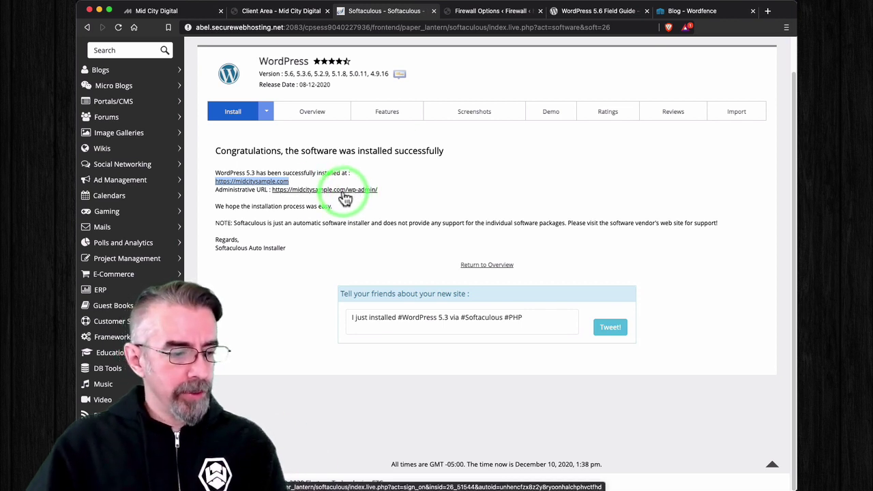
right_click(344, 195)
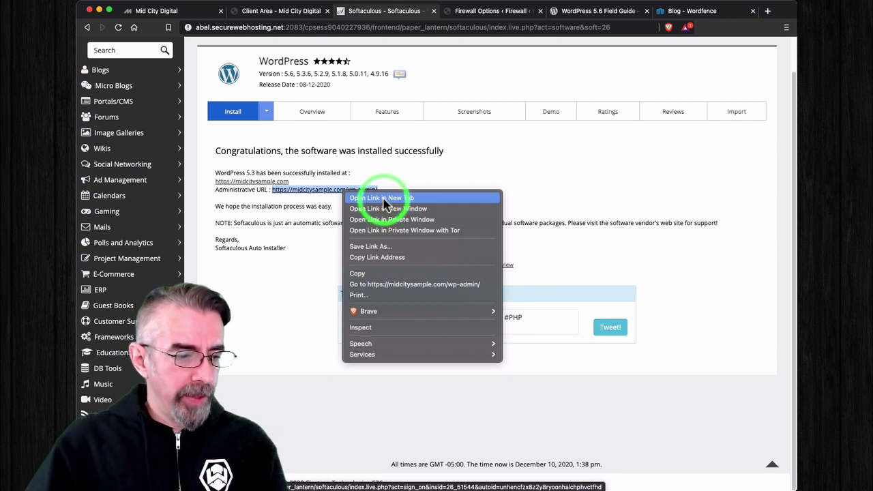
click(406, 197)
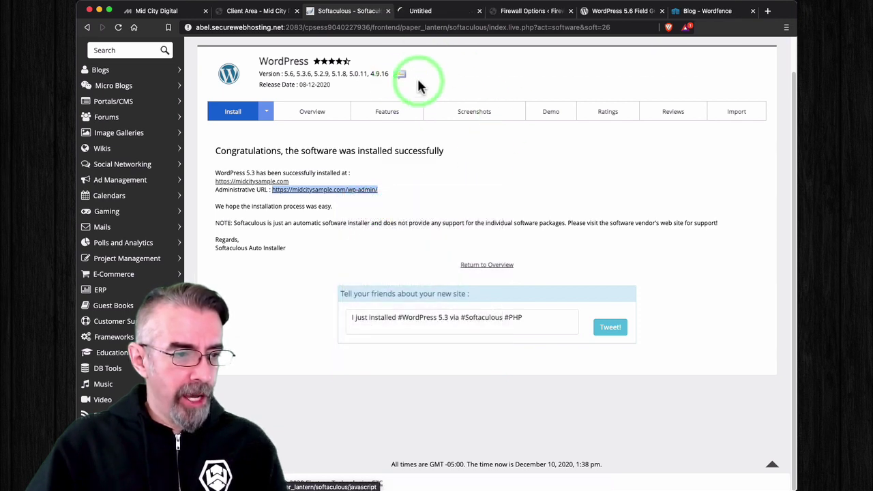
click(446, 12)
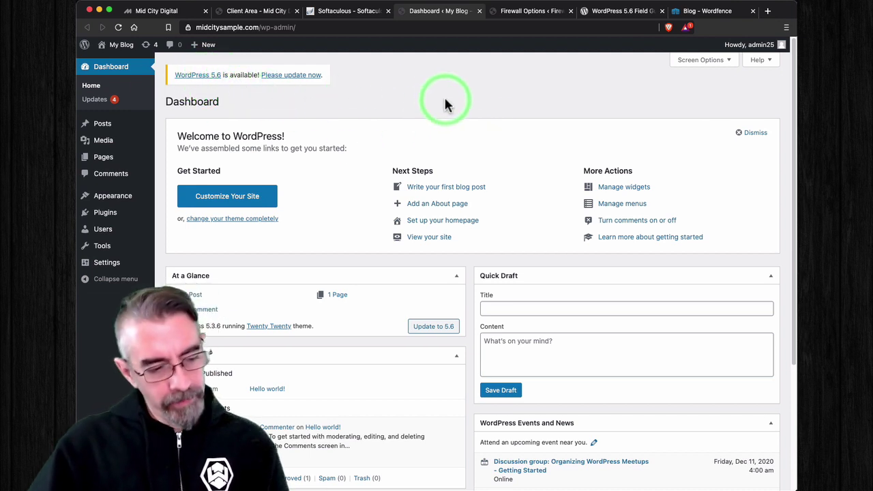
Step: Open the WordPress Updates page, which offers version 5.6 and lists outdated themes
scroll(371, 114, down, 5)
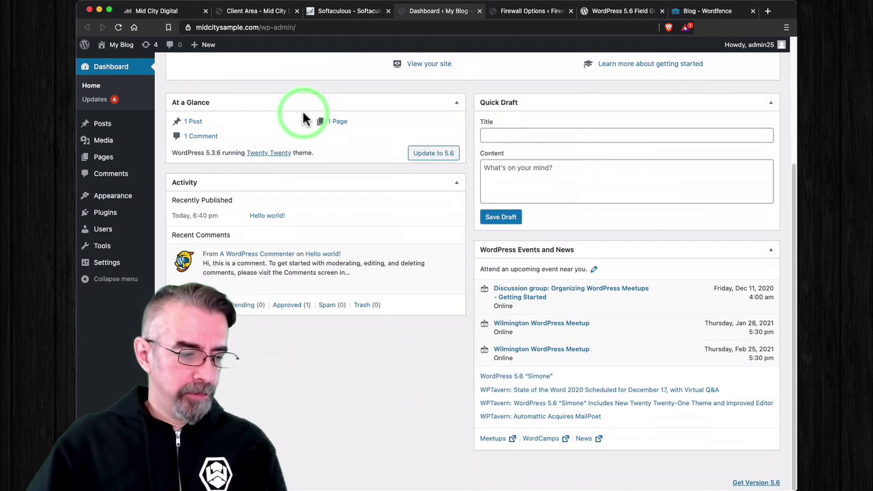
scroll(302, 116, up, 5)
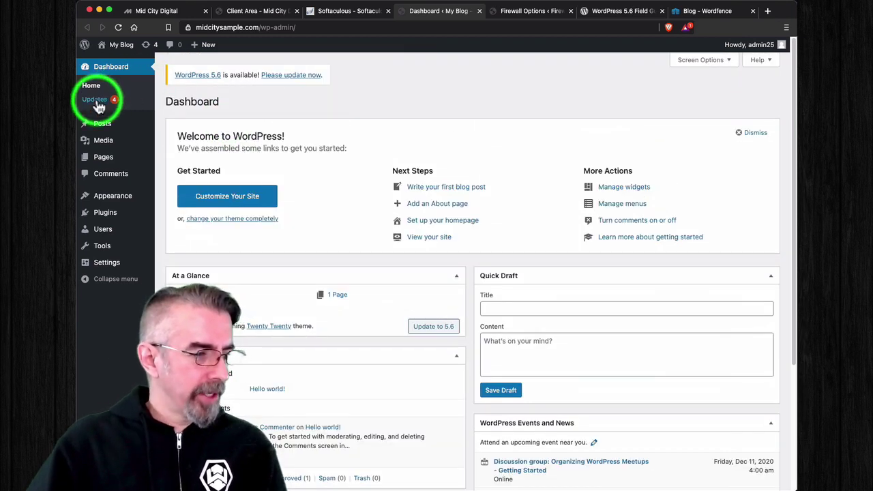
click(99, 107)
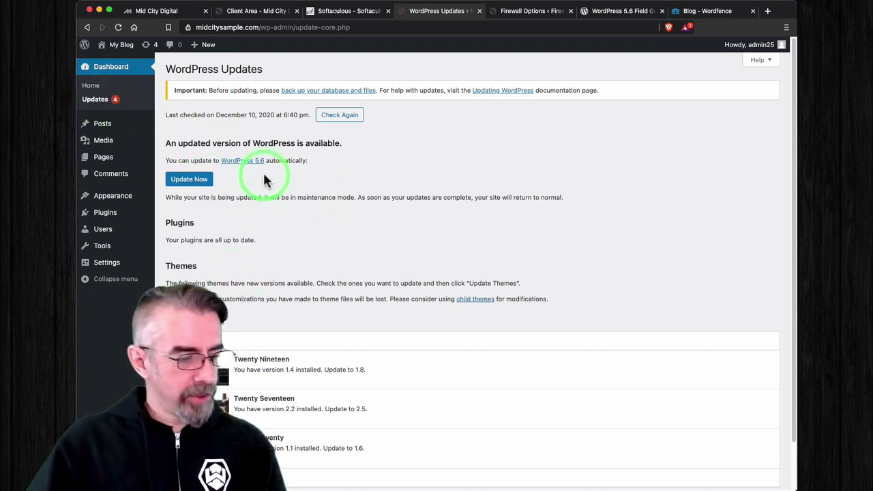
Step: Show Softaculous's WordPress page and scroll to Current Installations listing midcitysample.com at 5.3.6
click(350, 14)
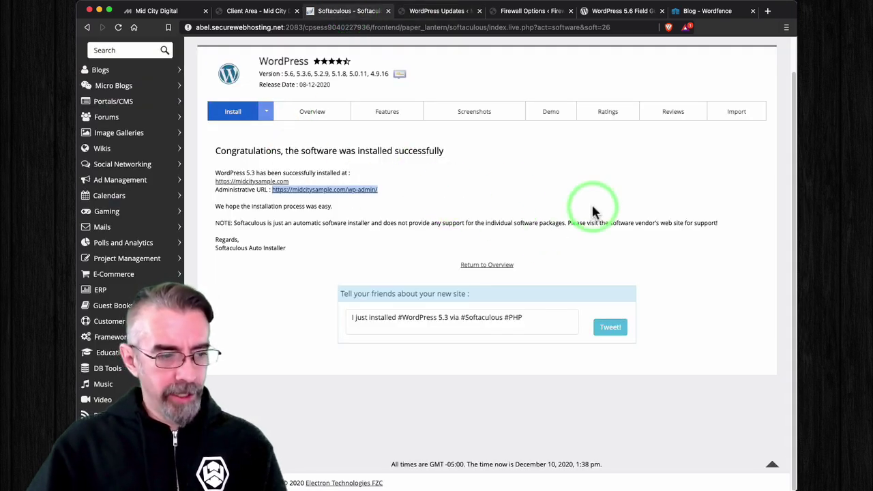
click(311, 112)
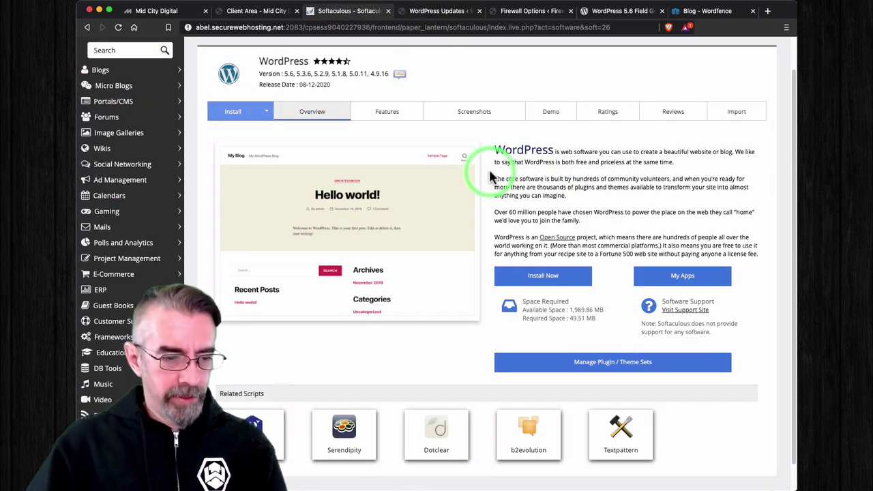
scroll(370, 117, down, 1)
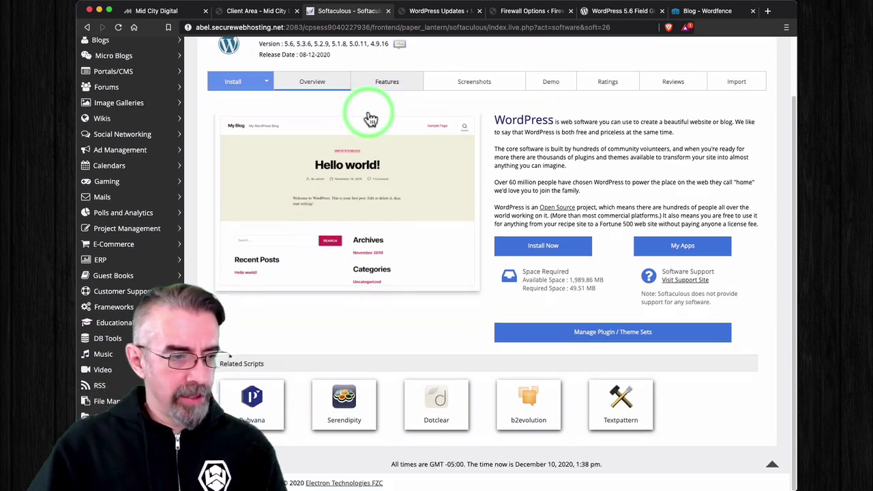
scroll(382, 113, up, 2)
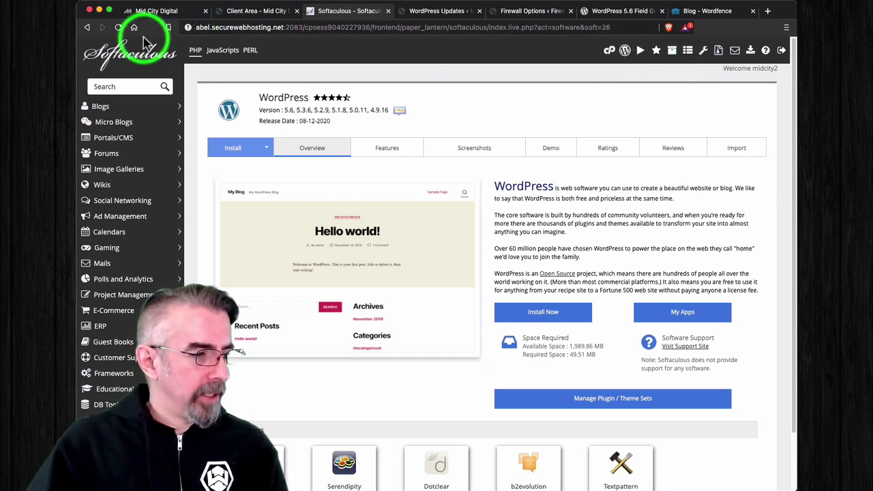
click(87, 27)
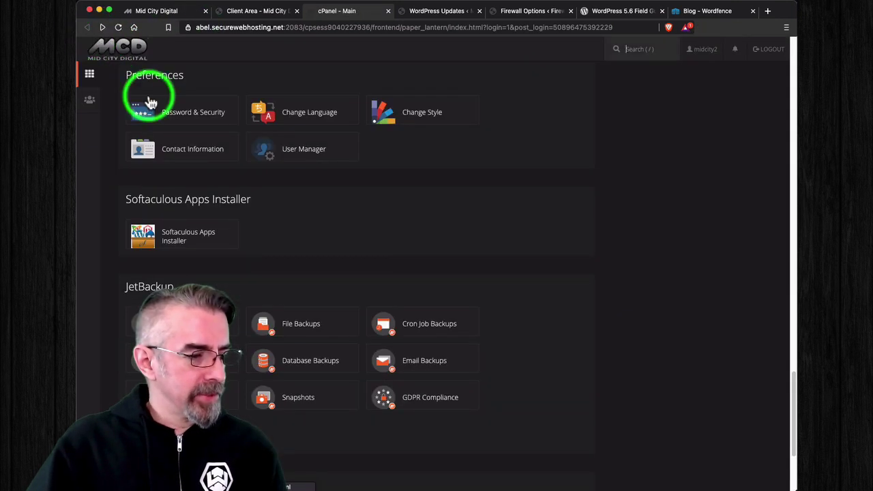
scroll(363, 224, down, 3)
scroll(362, 225, up, 5)
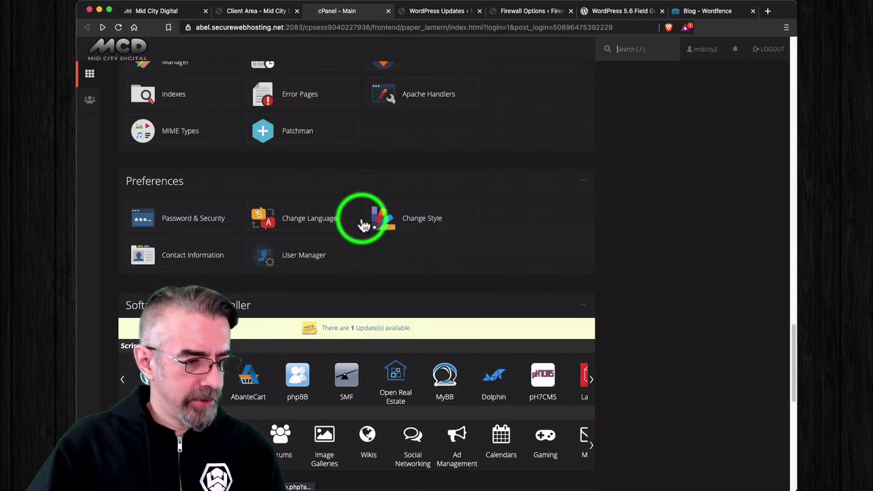
scroll(363, 225, down, 2)
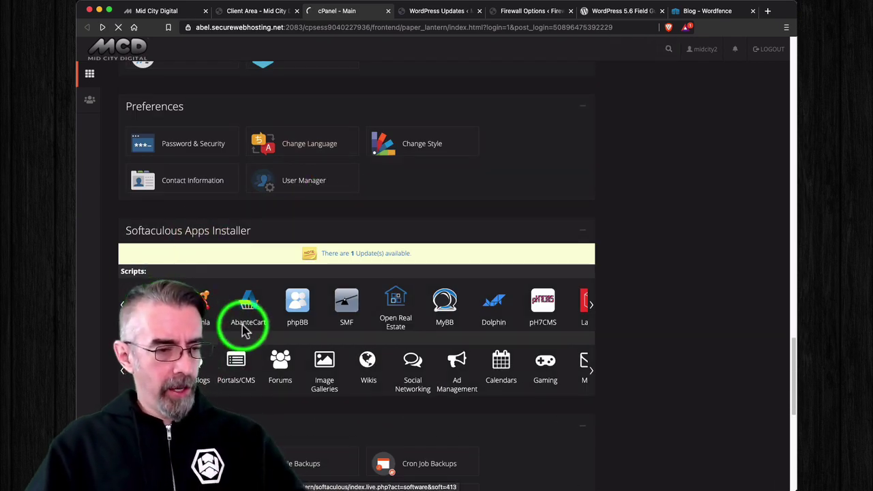
scroll(470, 273, down, 2)
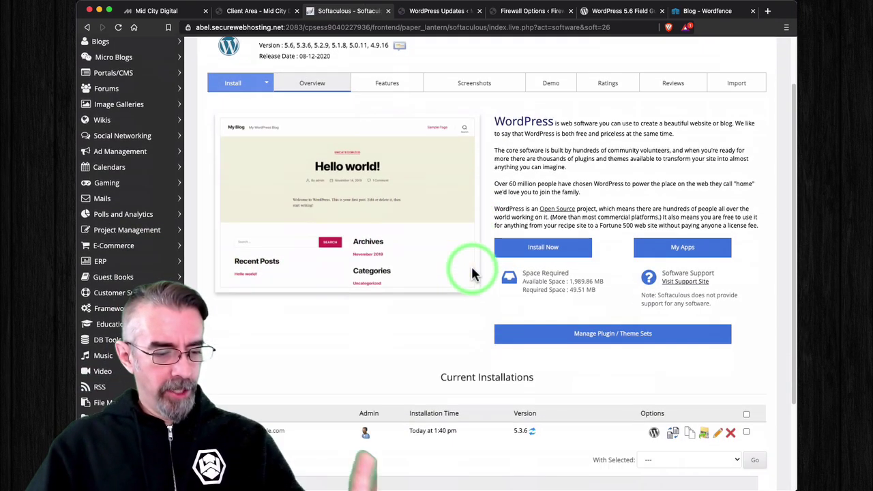
scroll(474, 273, down, 2)
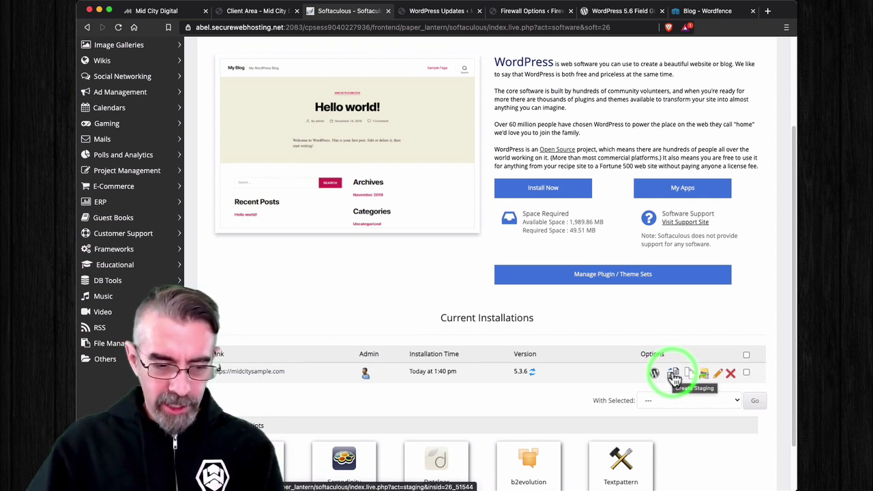
click(675, 375)
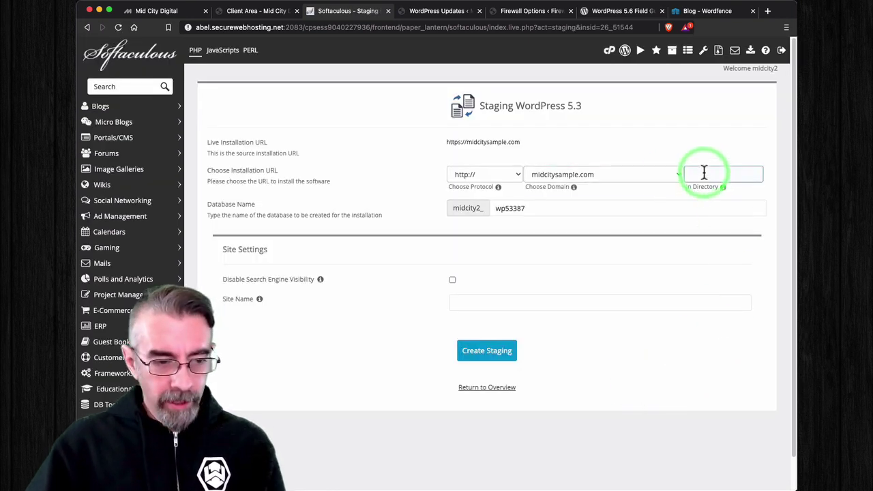
click(703, 174)
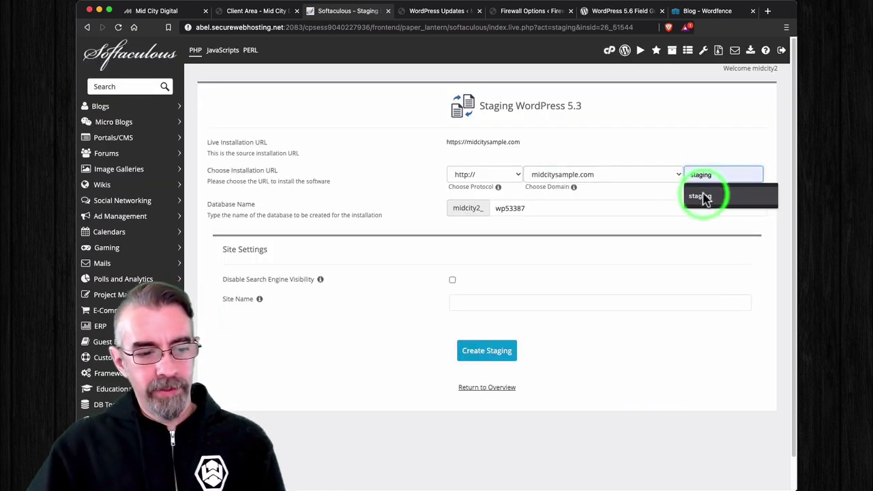
click(704, 196)
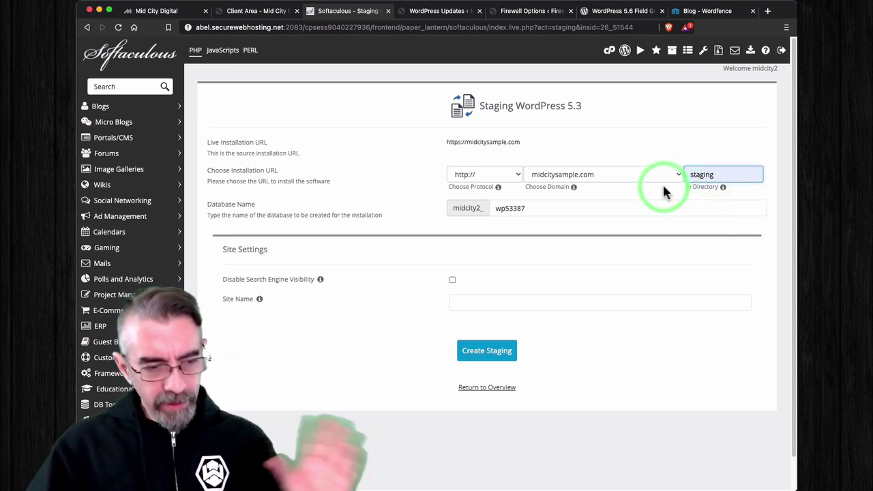
click(515, 174)
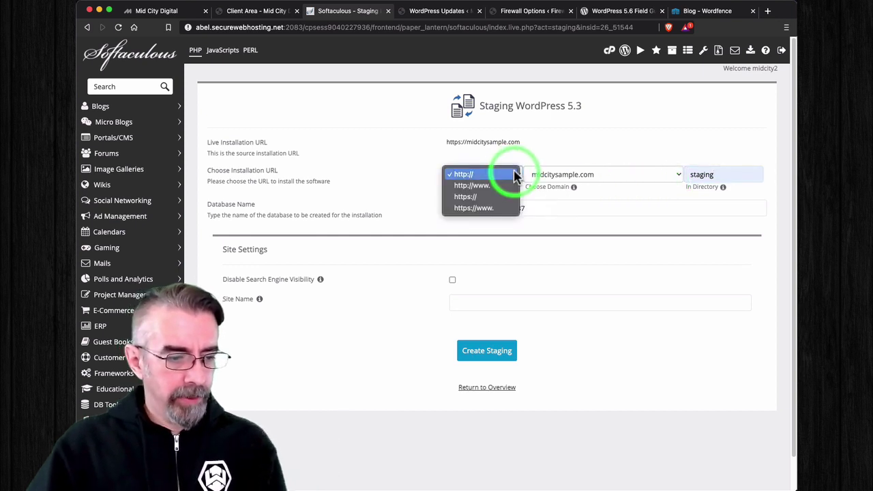
click(491, 196)
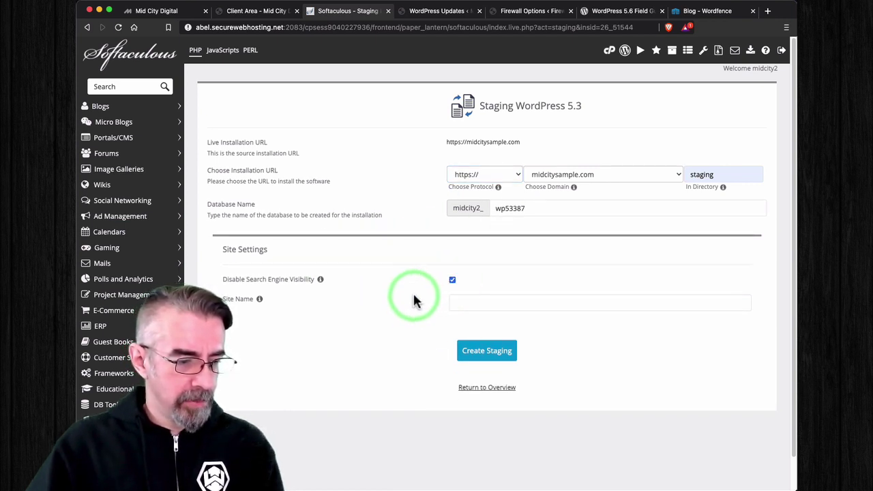
scroll(415, 300, down, 1)
click(451, 267)
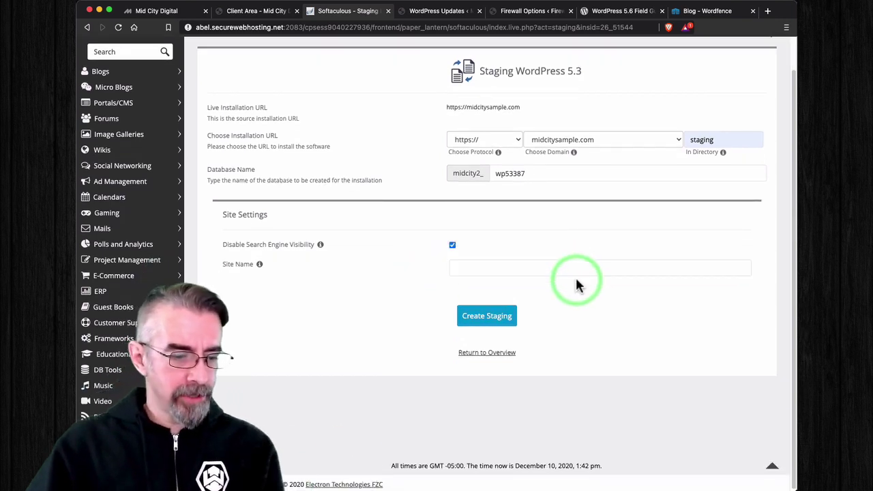
click(492, 319)
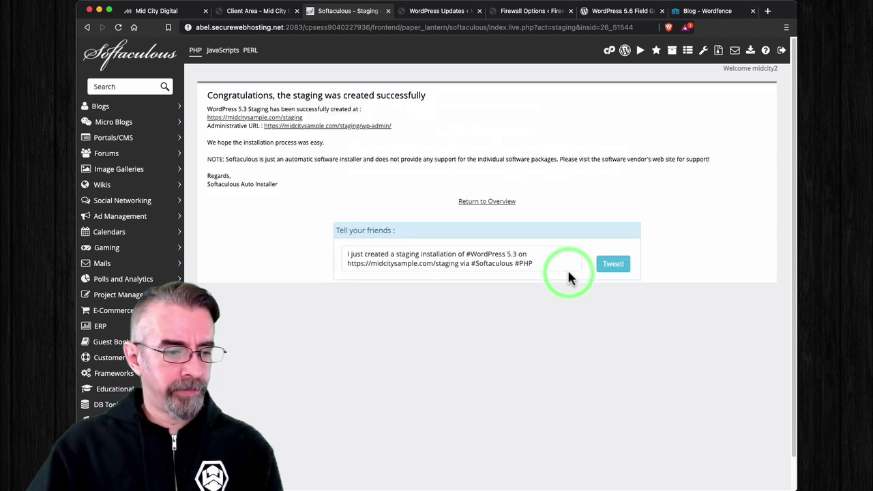
Step: Open the staging admin's Updates page and update all three outdated themes
click(337, 127)
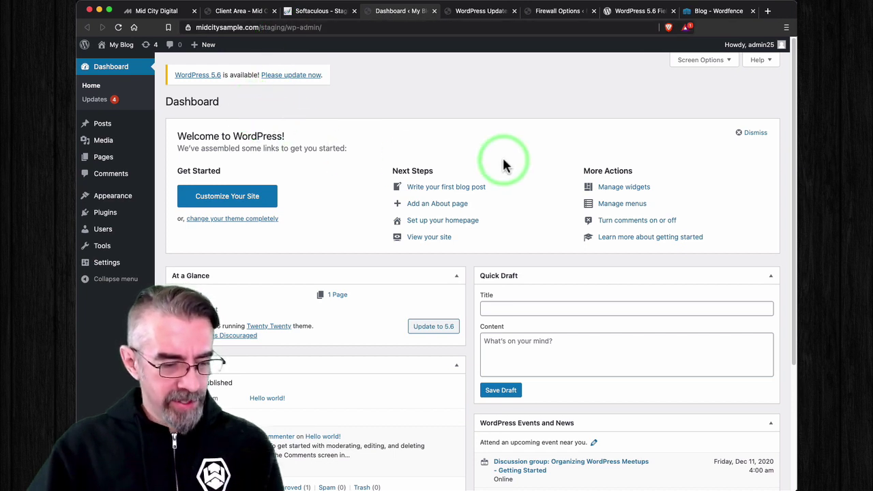
mouse_move(111, 142)
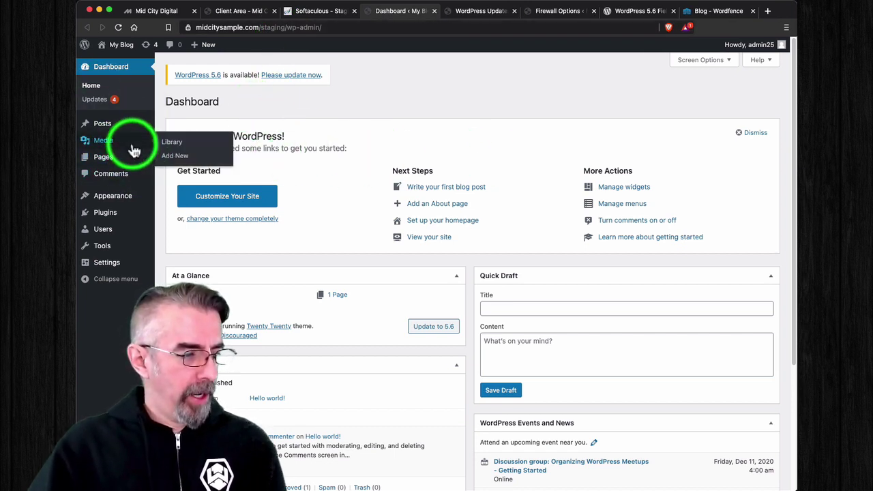
click(102, 100)
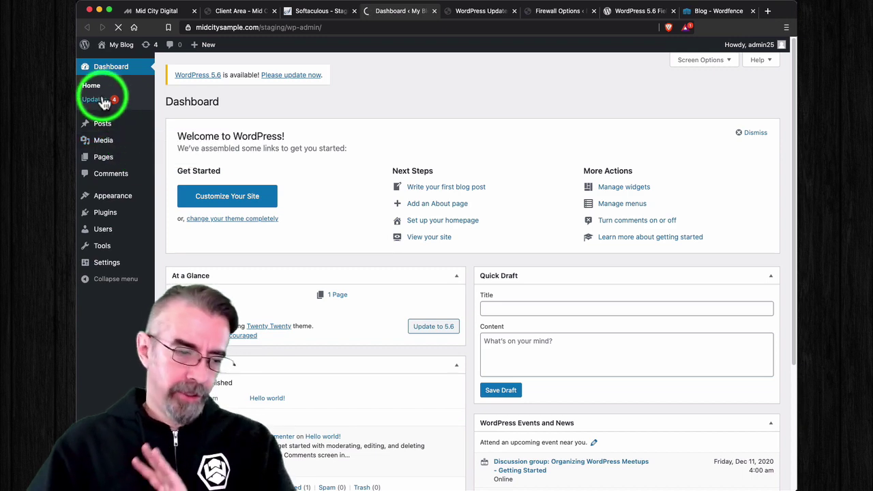
scroll(374, 258, down, 2)
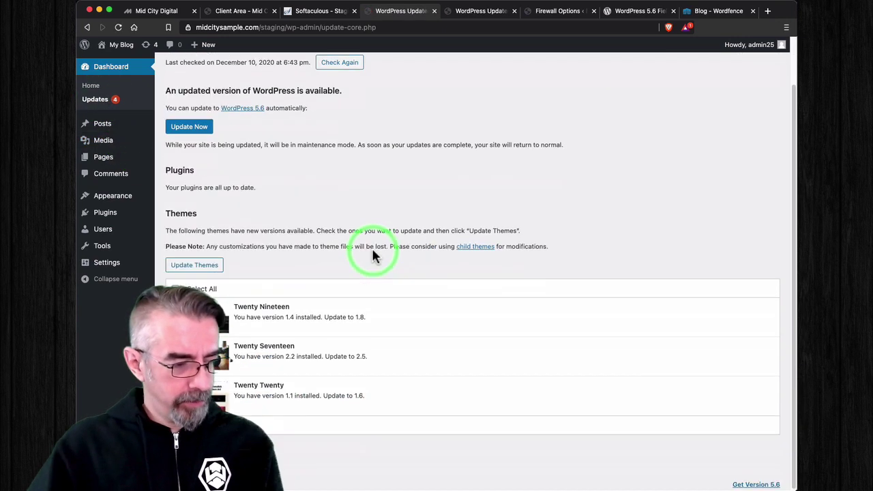
scroll(266, 204, up, 1)
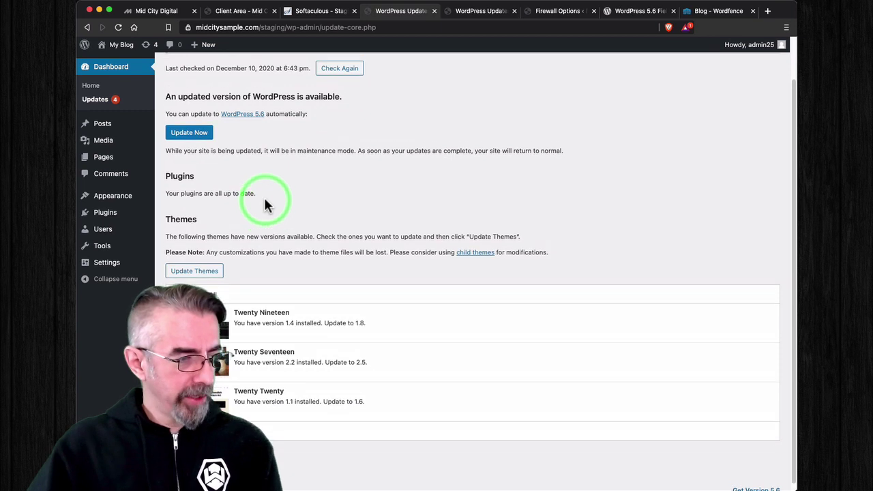
click(197, 272)
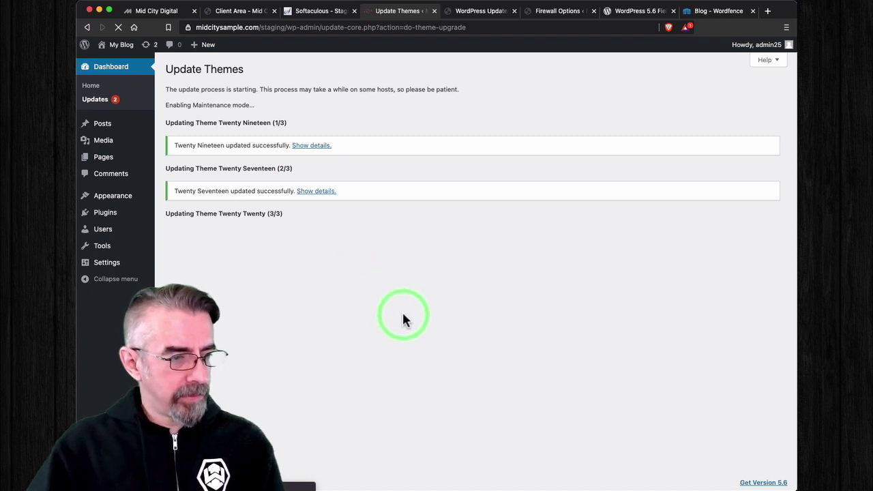
click(311, 289)
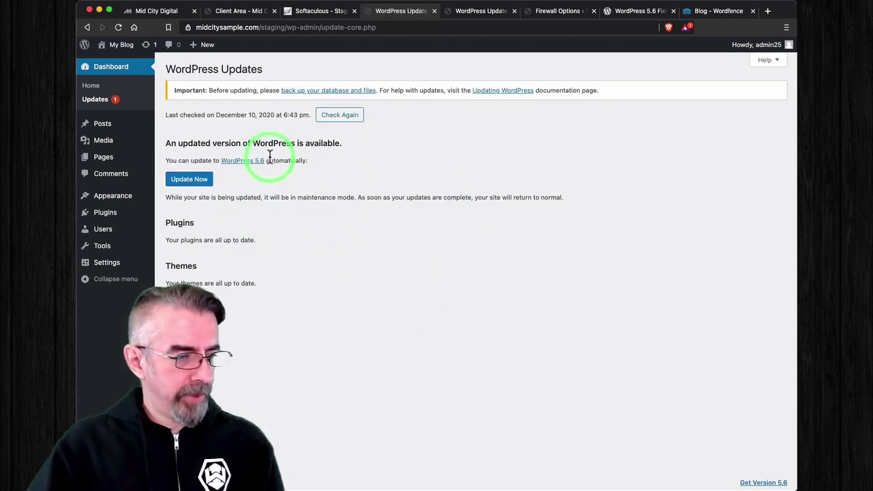
Step: Run the core update to WordPress 5.6 and let the 'Welcome to WordPress 5.6' page load
click(201, 188)
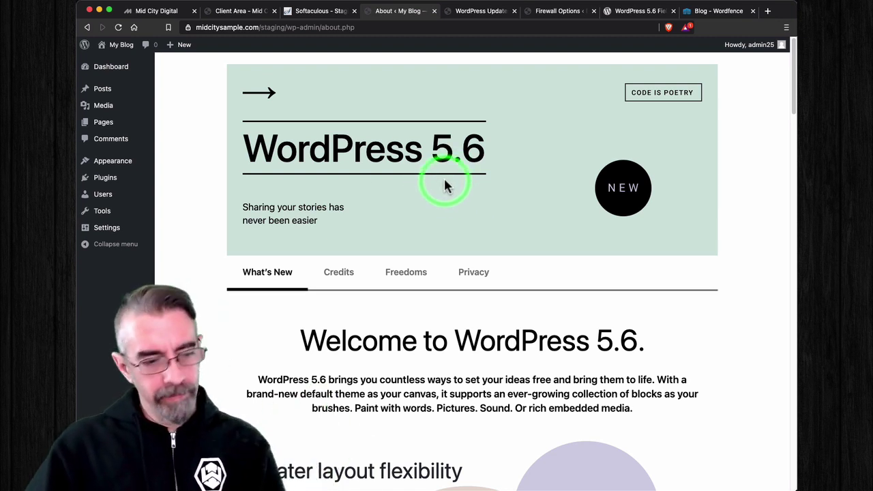
scroll(444, 185, down, 2)
scroll(444, 185, up, 2)
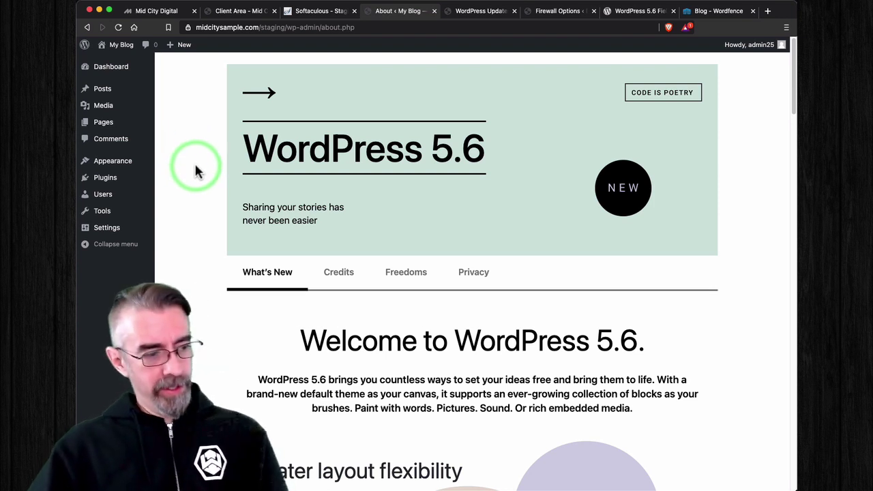
mouse_move(122, 182)
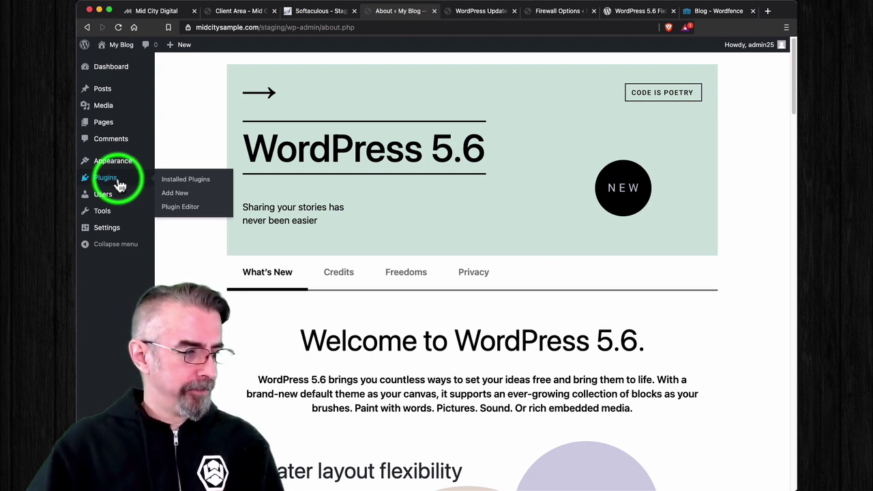
Step: Search Plugins > Add New for 'wordpress beta tester', then install and activate it
click(176, 180)
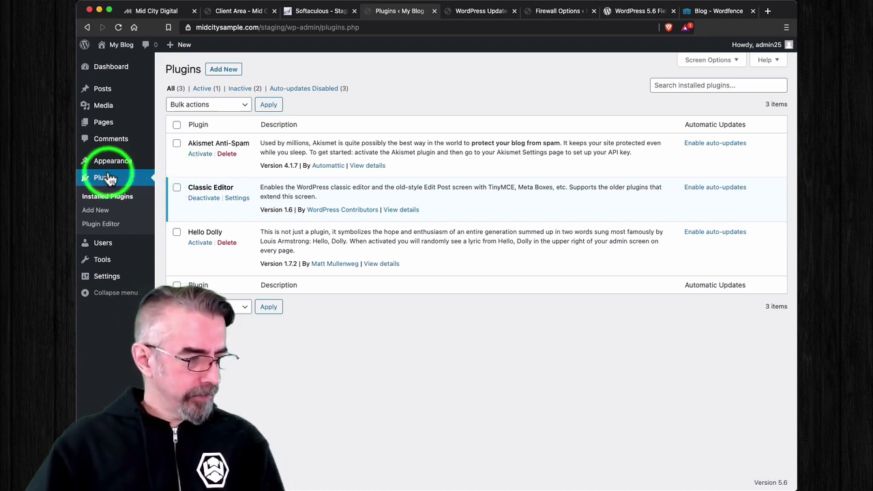
click(232, 70)
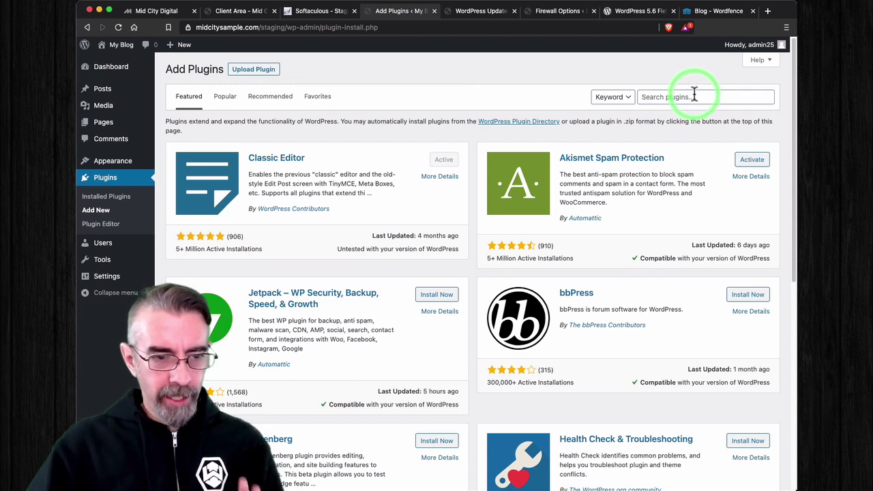
click(694, 96)
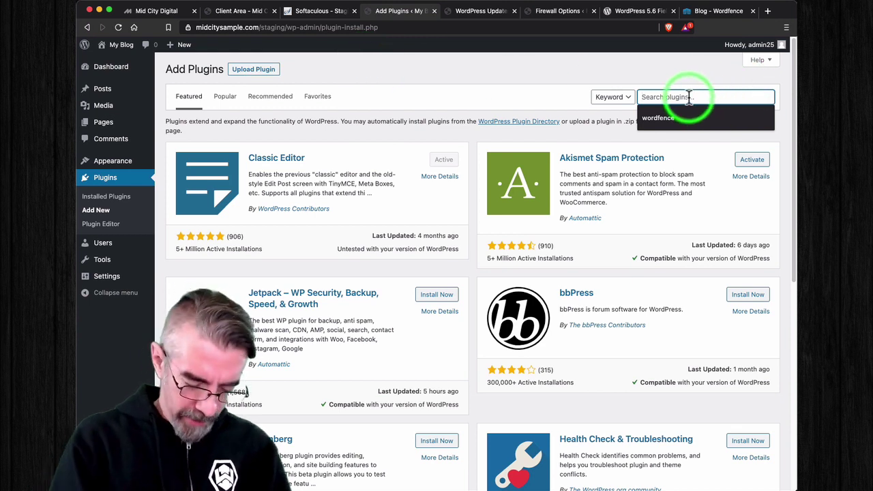
text(wordpress beta tester)
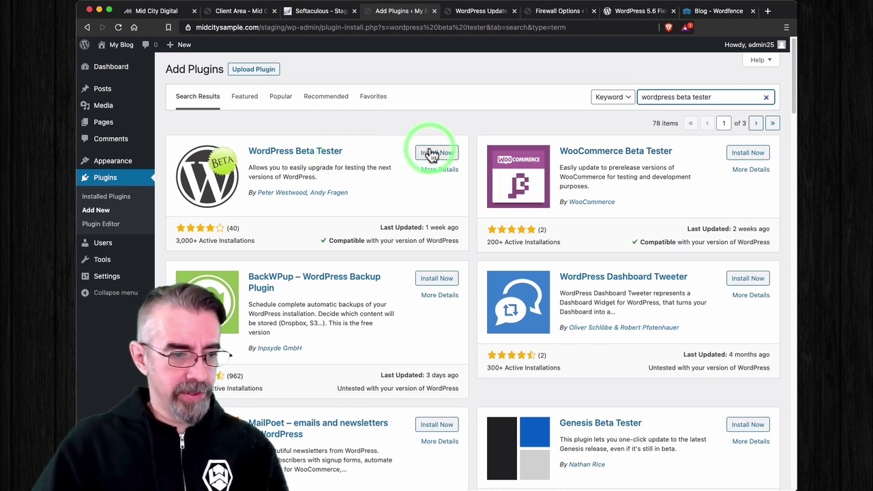
click(445, 157)
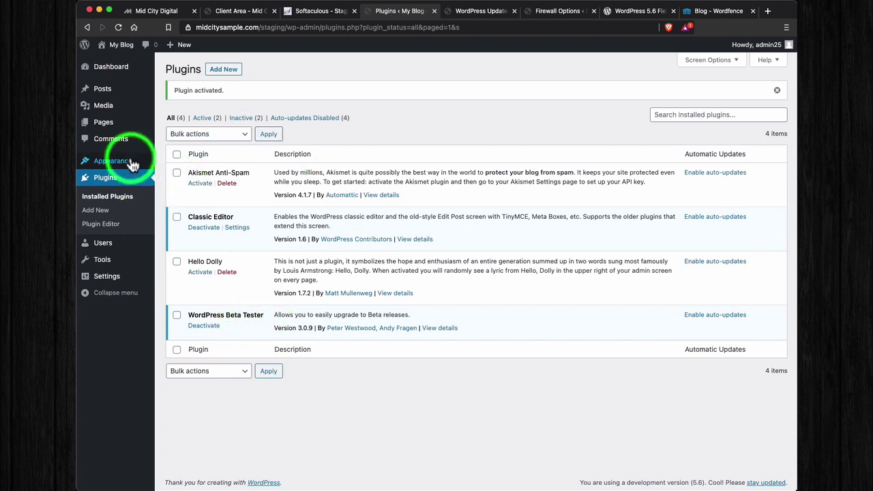
Step: On Tools > Beta Testing, highlight the 5.6.1 point release and the Bleeding edge warning
mouse_move(118, 161)
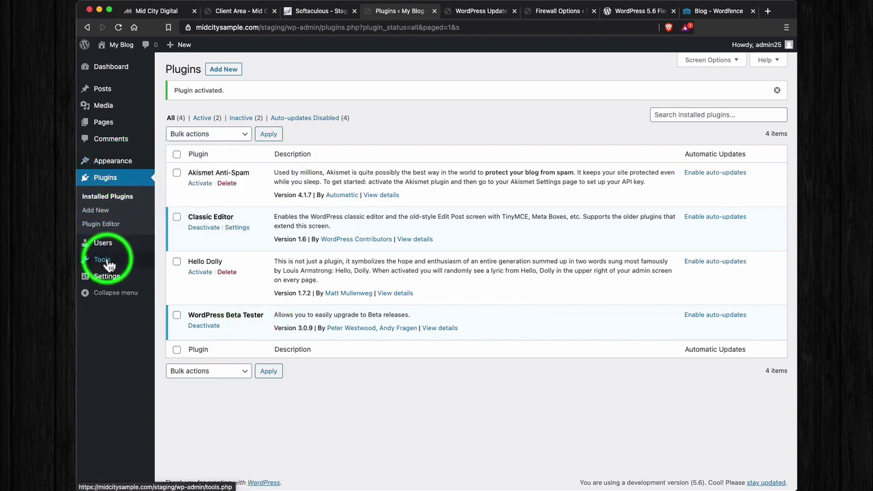
mouse_move(109, 260)
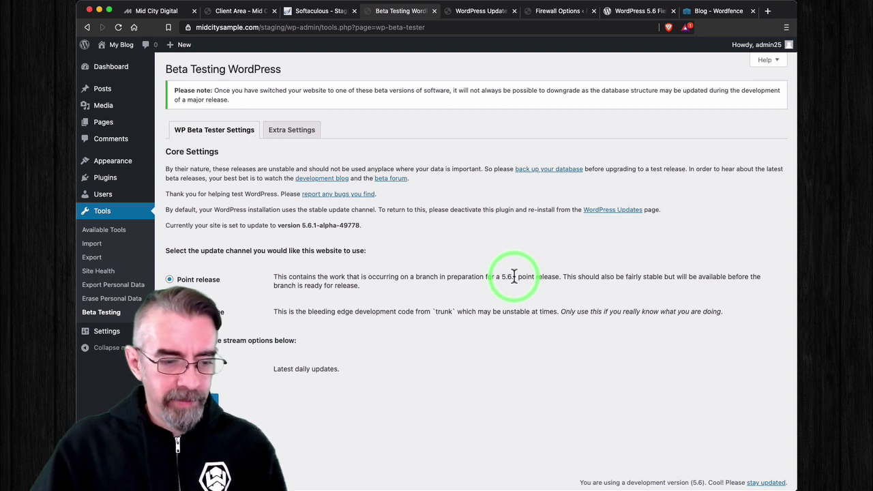
drag(512, 276, 520, 275)
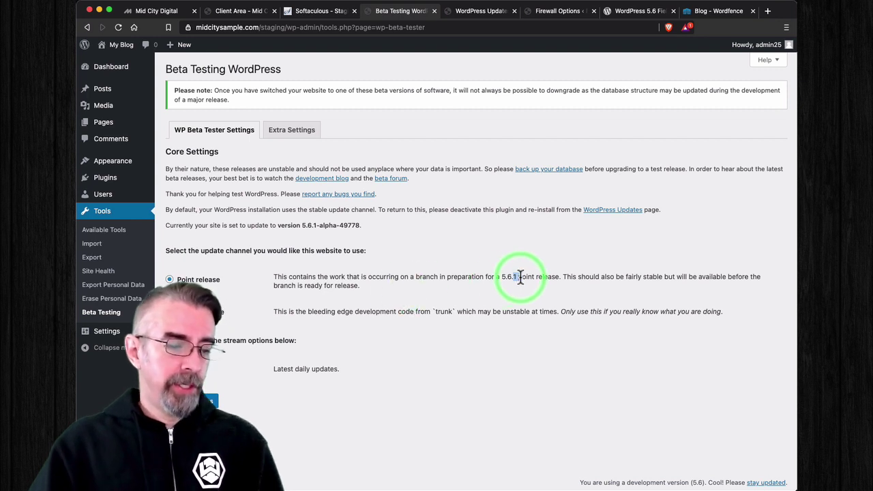
click(516, 277)
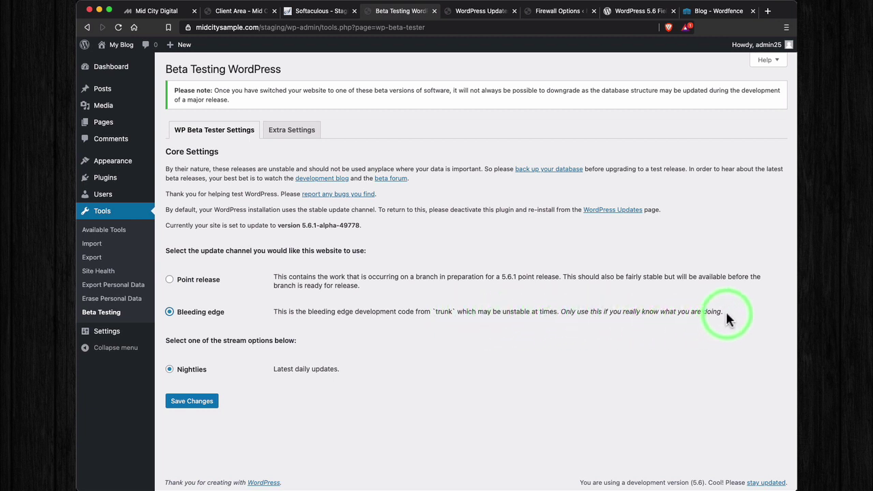
drag(726, 312, 538, 309)
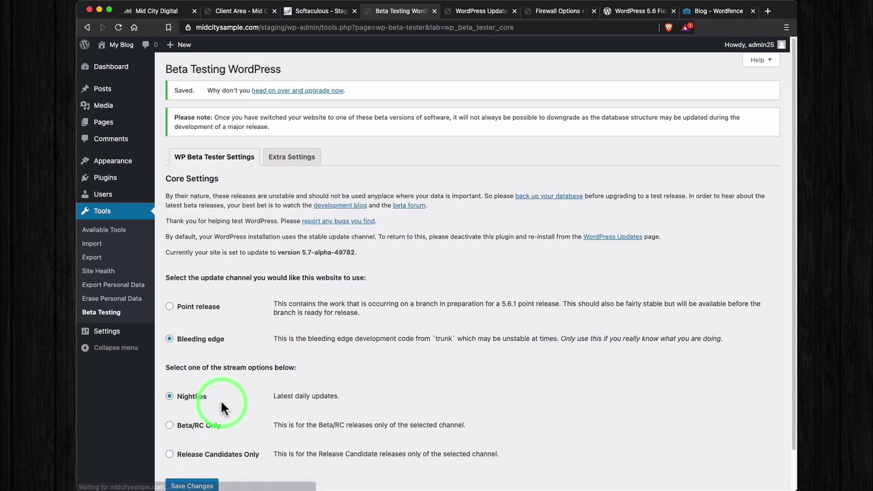
Step: Set the stream to Nightlies instead of Release Candidates Only and save the settings
scroll(265, 379, down, 1)
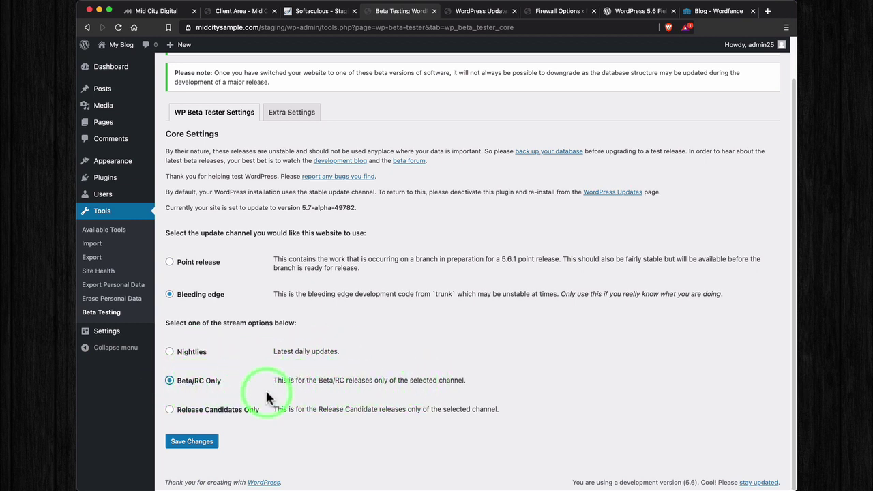
click(176, 412)
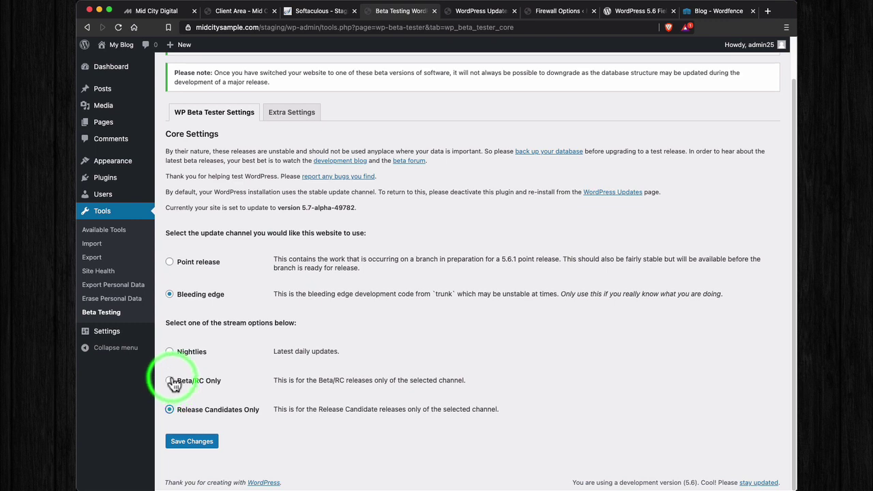
click(172, 352)
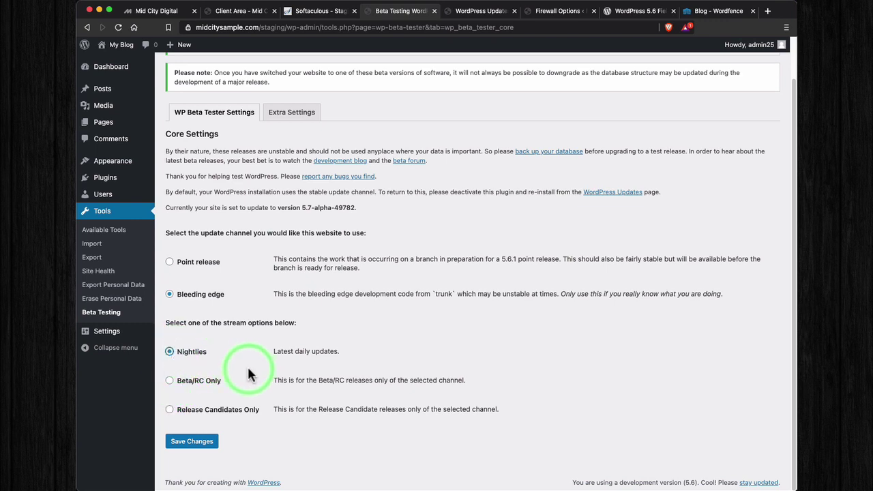
click(194, 441)
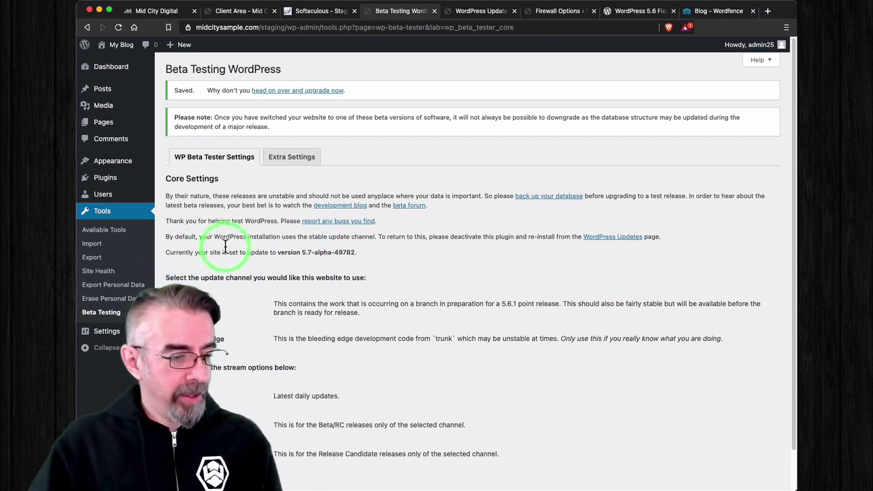
Step: Highlight the target version 5.7-alpha-49782, then its 'alpha' part
drag(357, 252, 302, 251)
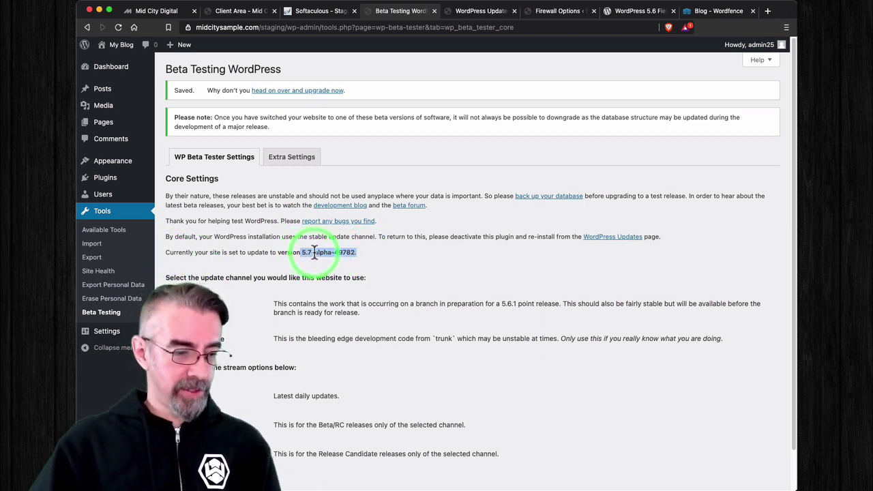
click(314, 252)
double_click(313, 252)
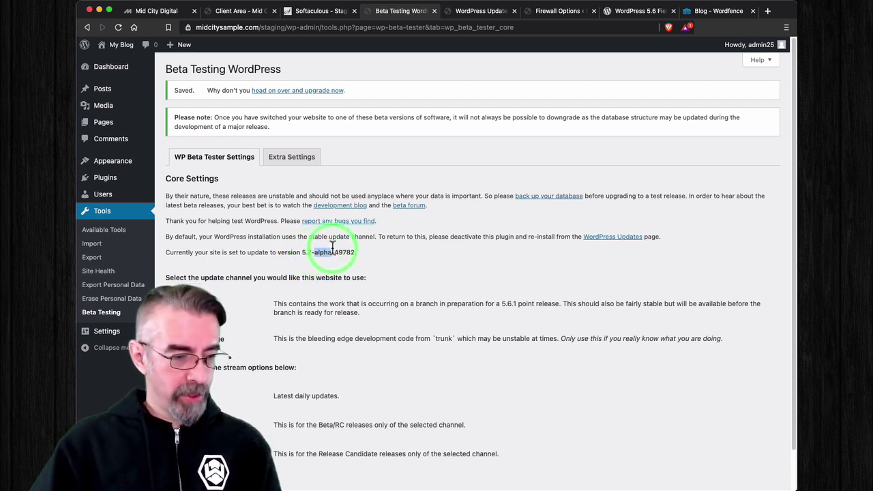
click(345, 251)
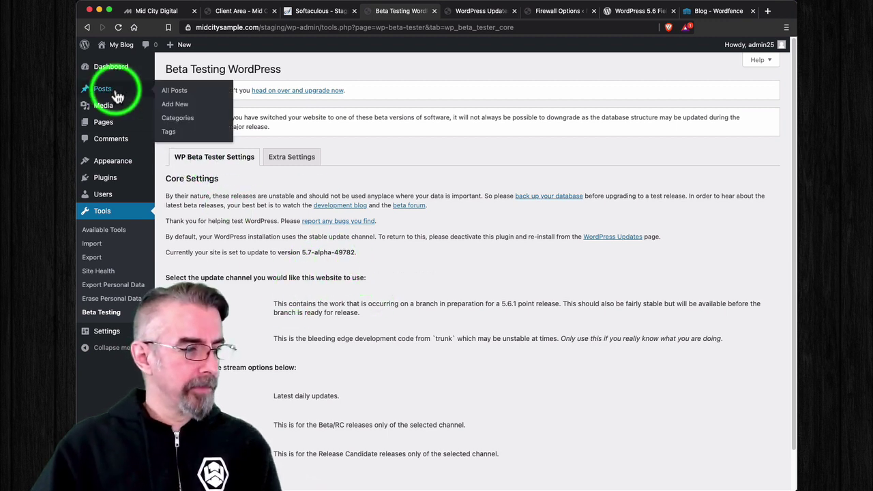
Step: Review the latest nightly build offer on Updates, then switch to the Softaculous confirmation tab
mouse_move(137, 96)
mouse_move(125, 74)
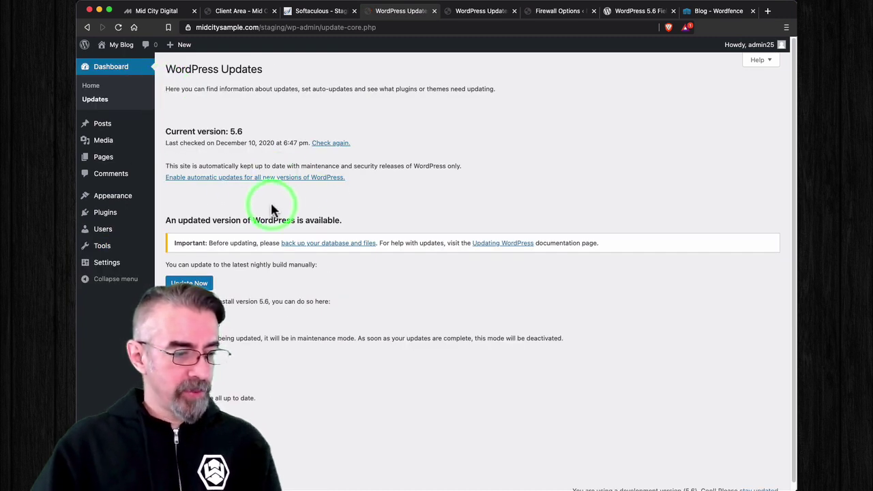
scroll(273, 208, down, 1)
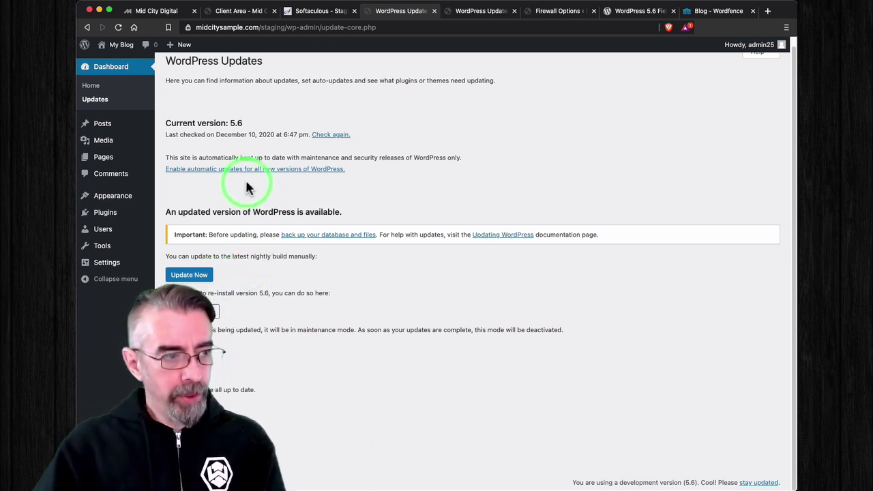
click(327, 12)
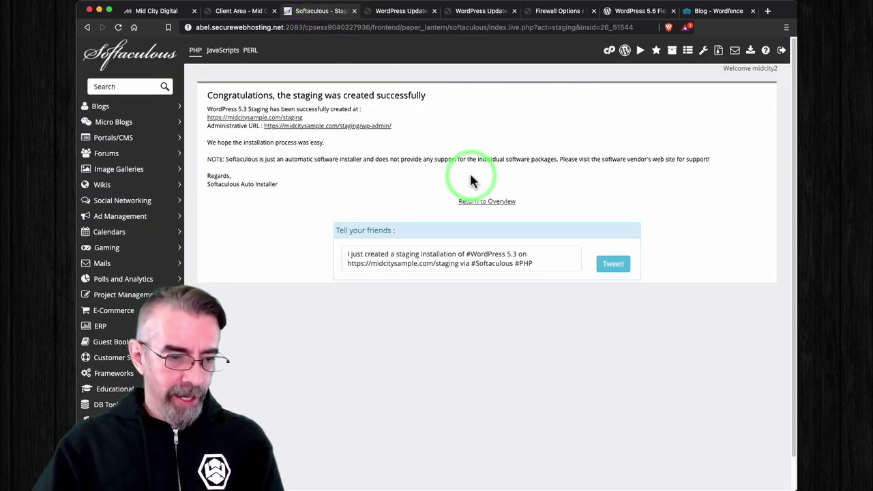
Step: Reload Softaculous's overview showing both installs at 5.3.6, then switch back to WordPress Updates
click(487, 202)
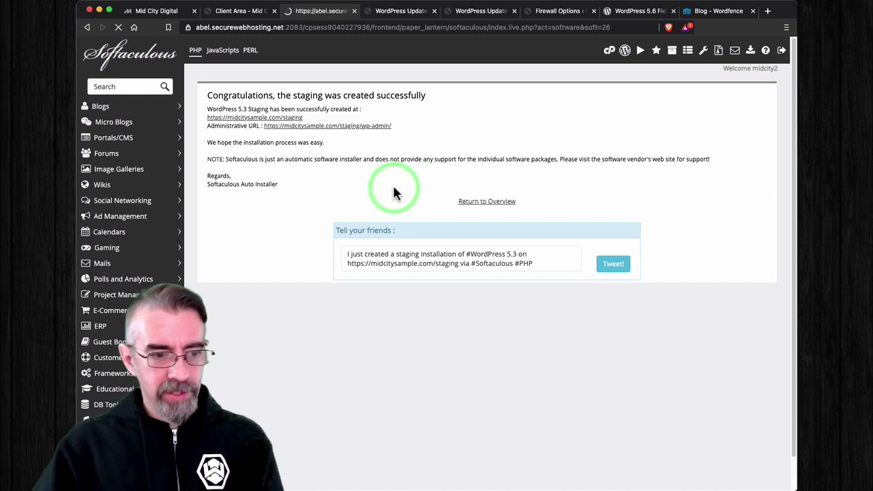
scroll(393, 189, down, 5)
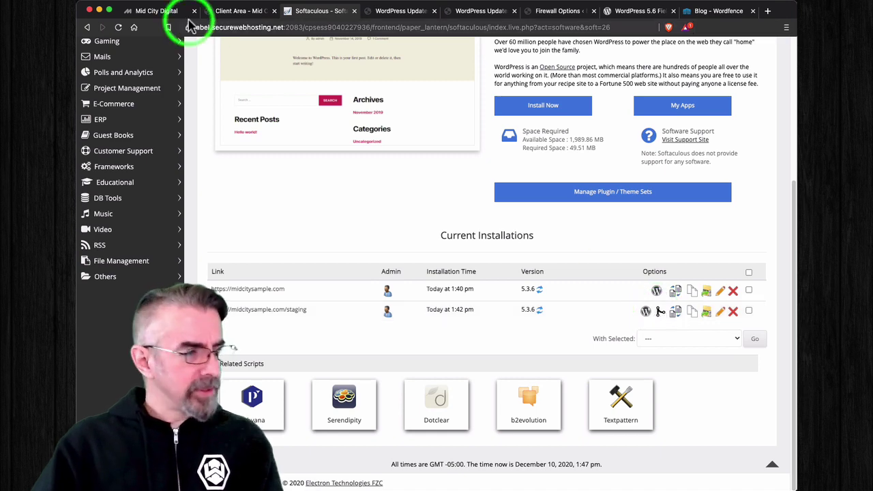
click(117, 28)
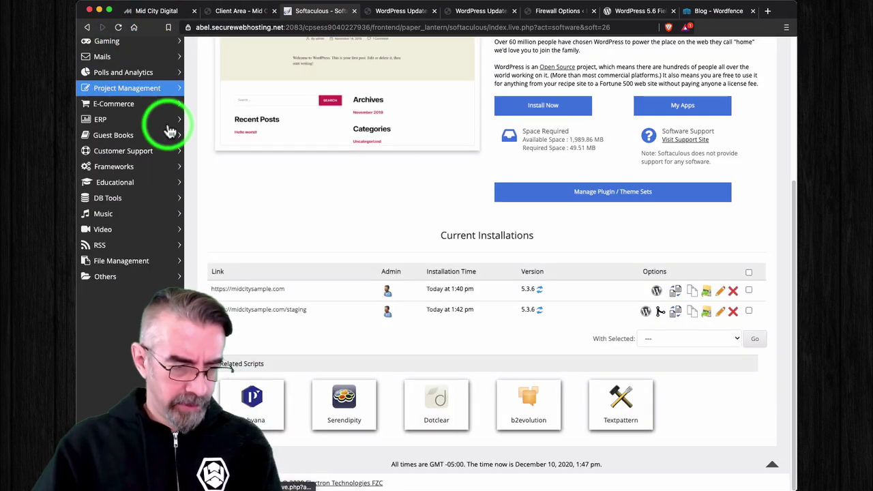
click(395, 12)
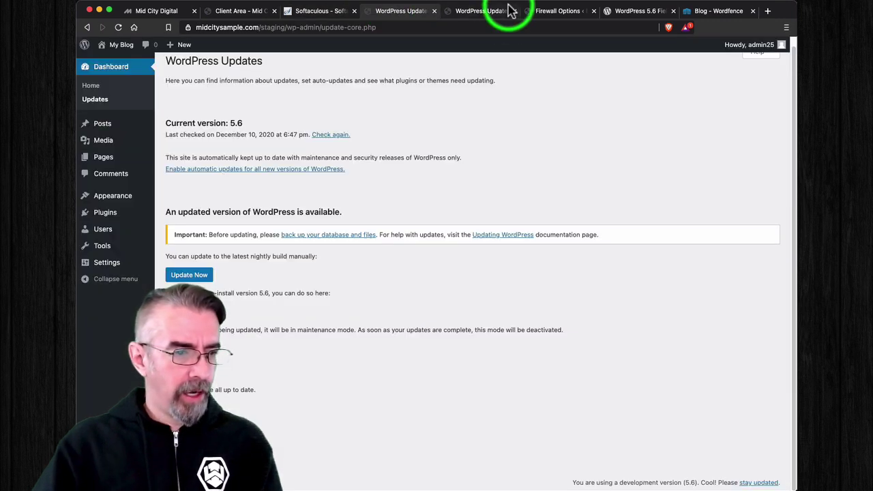
Step: Install the 5.7-alpha nightly build and scroll through the WordPress 5.7 About page
click(189, 274)
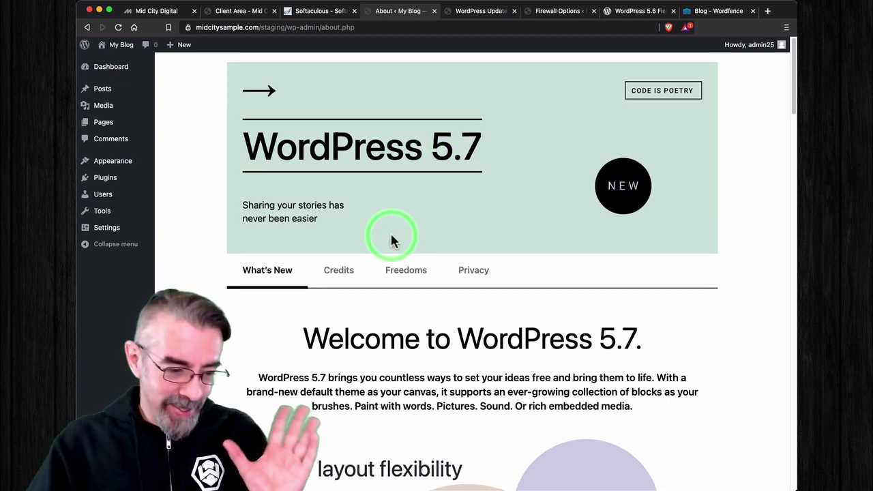
scroll(391, 235, down, 1)
scroll(391, 240, up, 1)
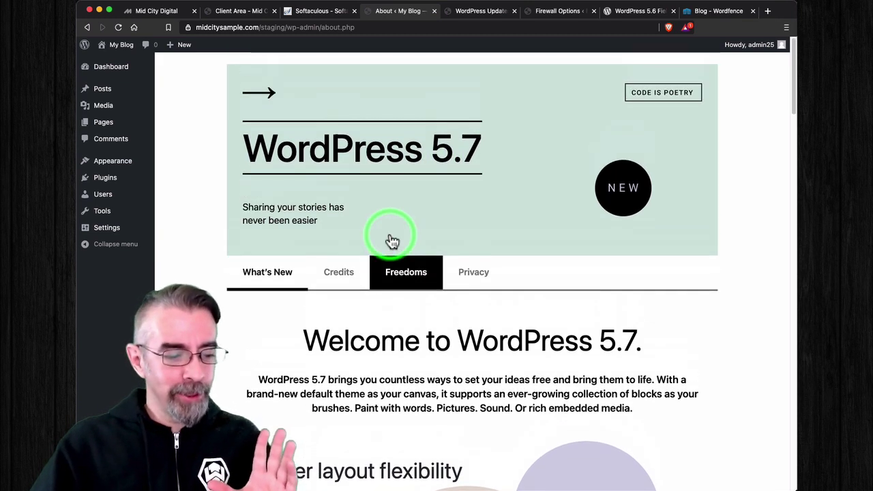
scroll(391, 240, down, 4)
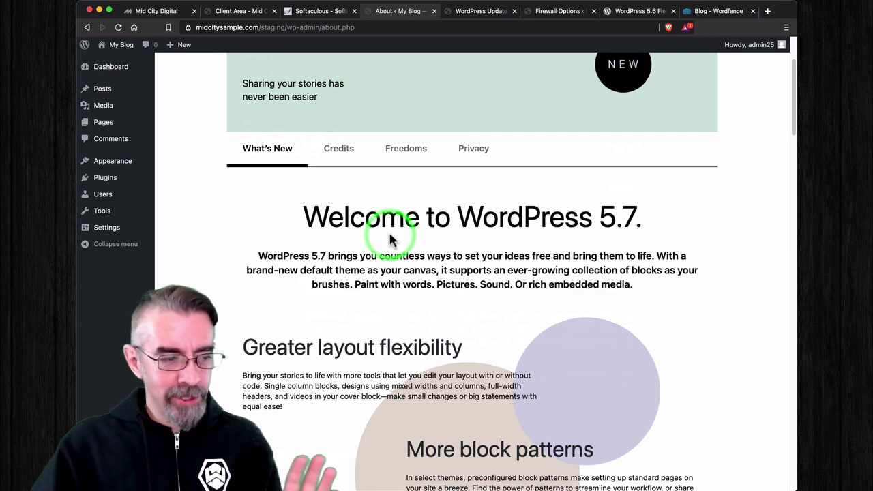
scroll(391, 240, up, 2)
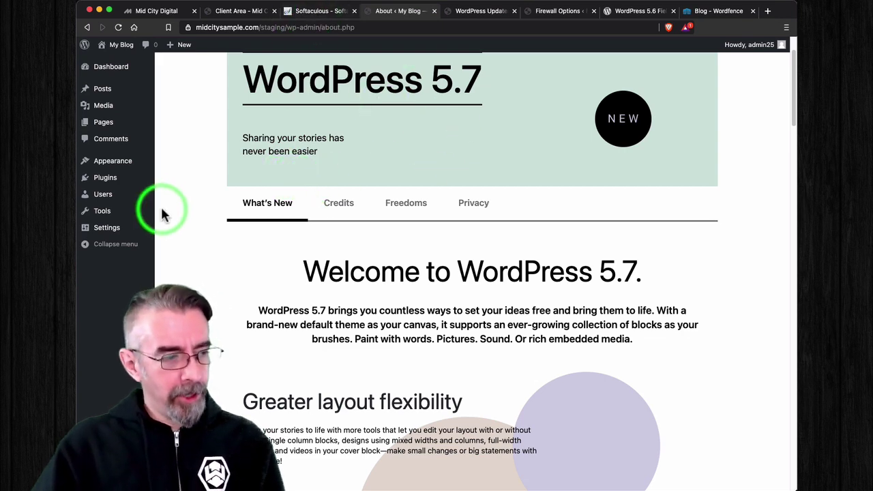
scroll(160, 205, up, 2)
mouse_move(113, 74)
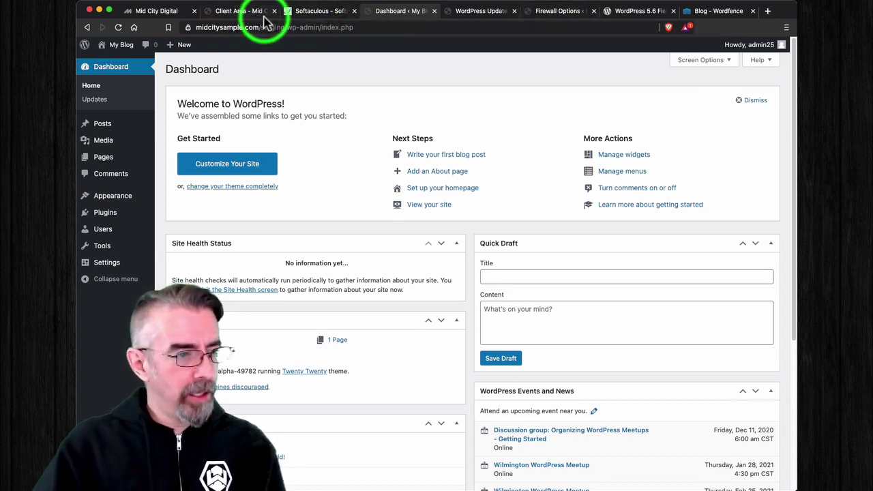
Step: Check the Midcitysample.com product details in the Client Area, then view the Mid City Digital homepage
click(235, 11)
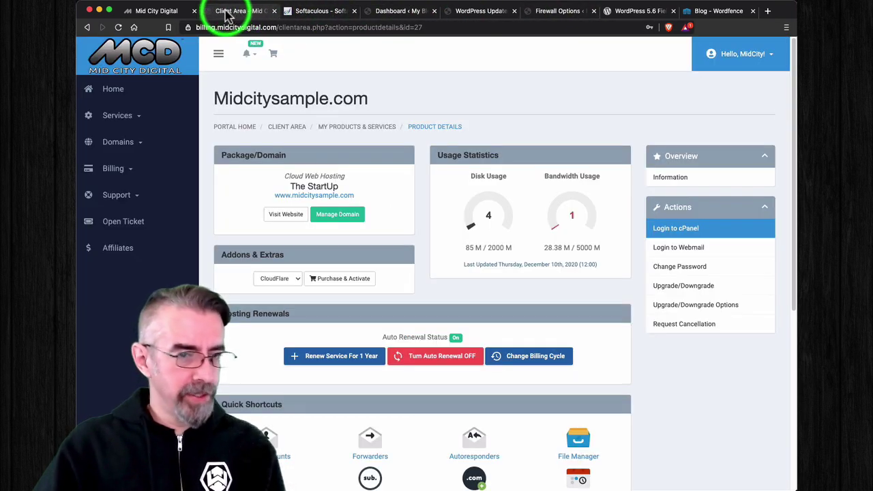
click(155, 14)
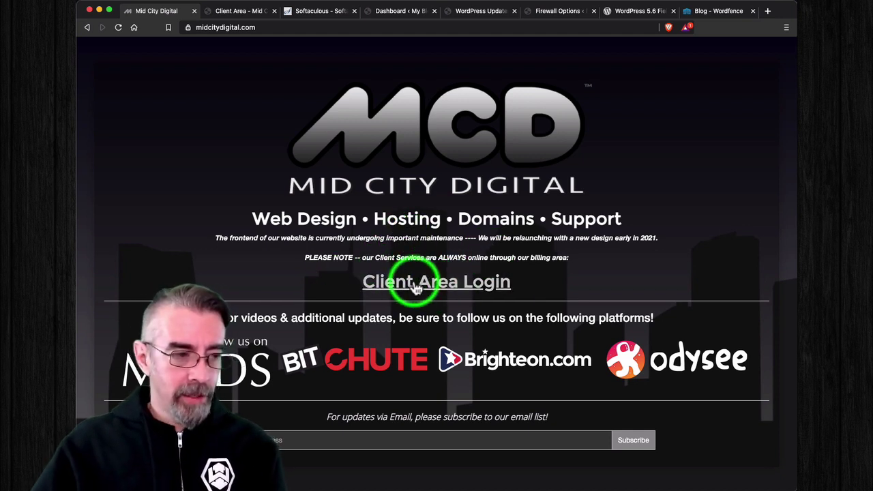
click(238, 13)
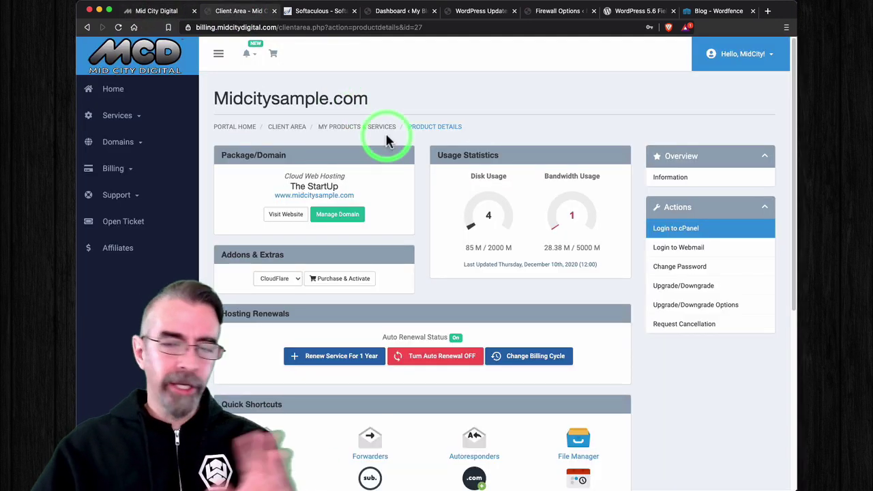
click(153, 12)
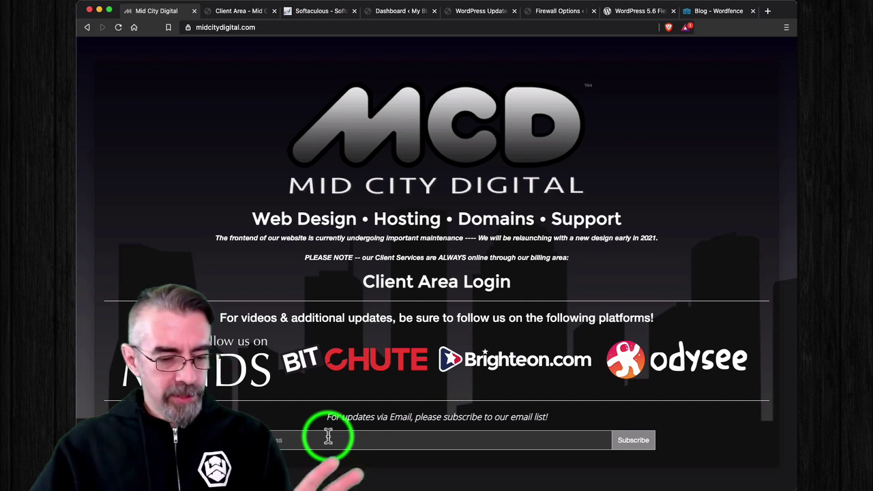
click(328, 436)
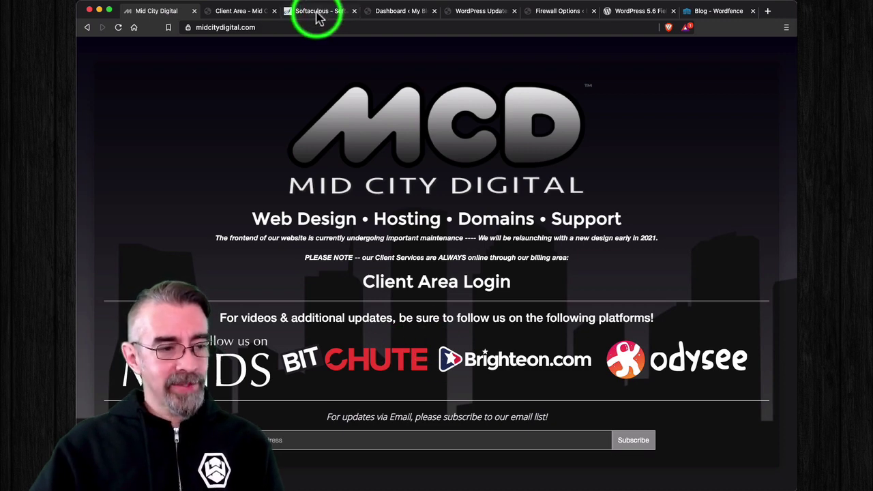
click(394, 14)
click(312, 14)
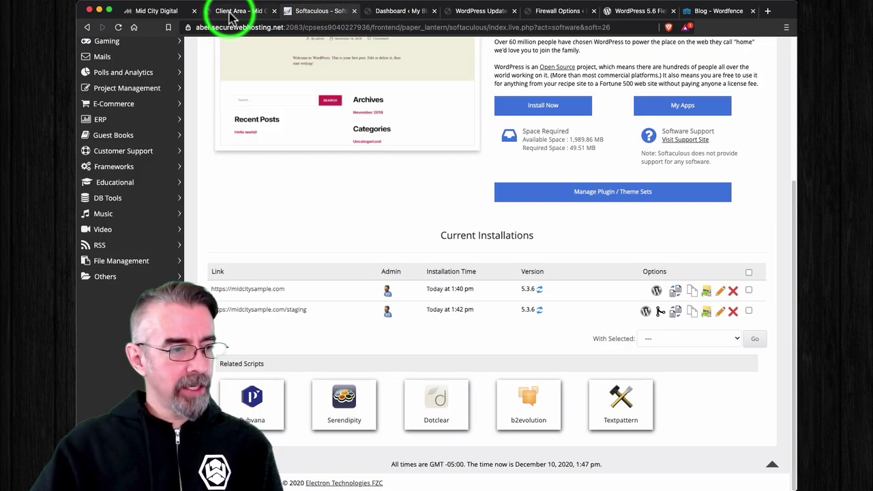
click(164, 13)
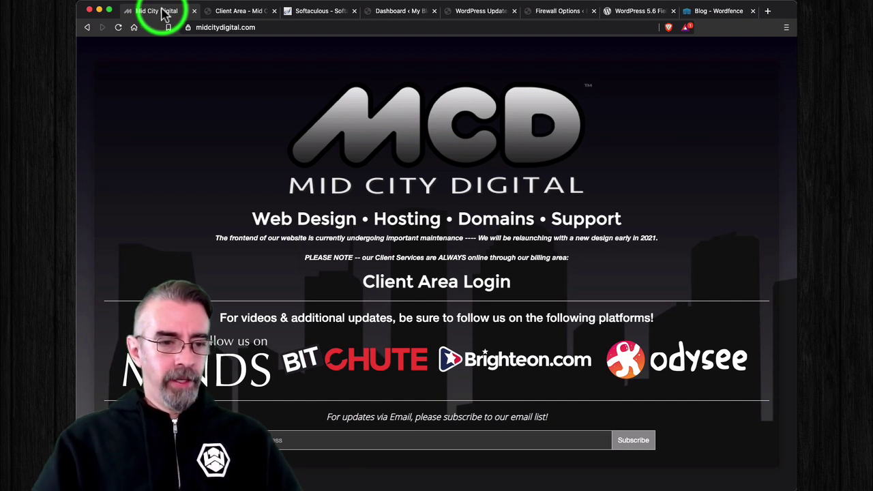